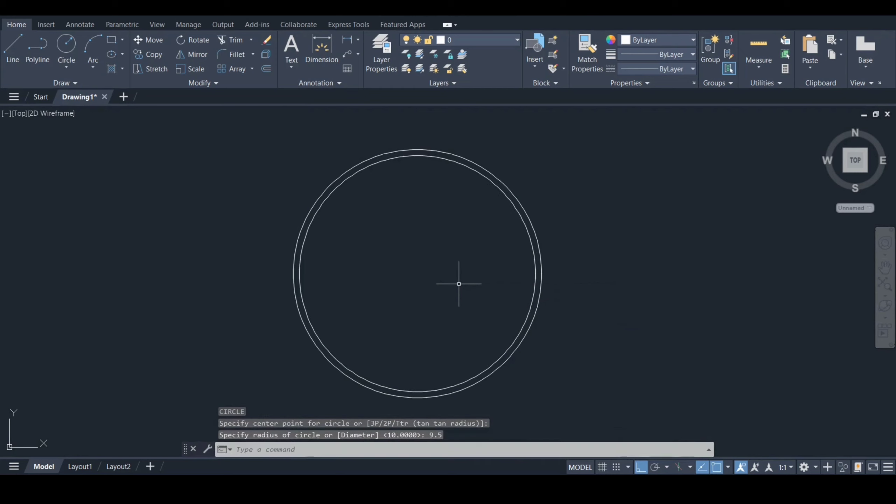
Draw a circle of radius 9 concentric with the two existing circles
key(Return)
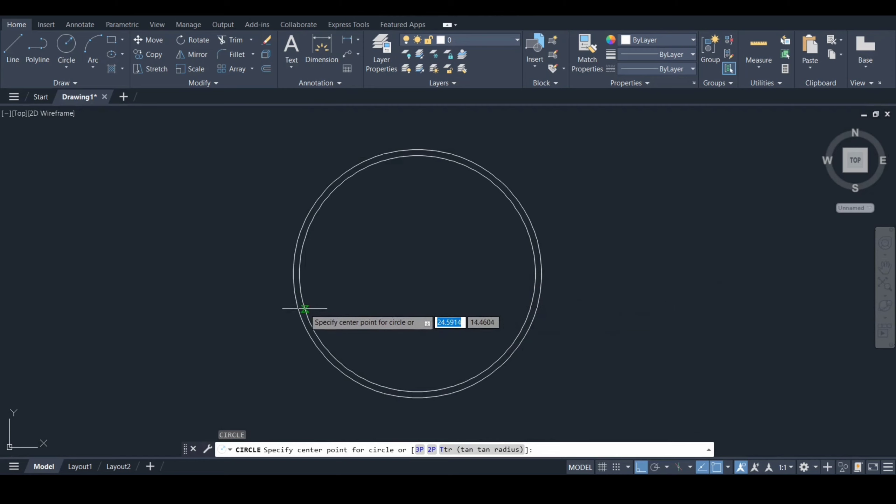
key(Escape)
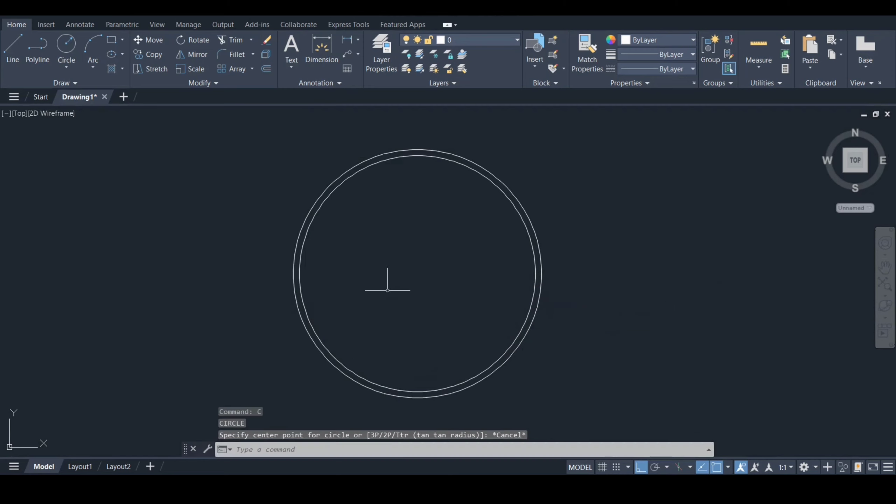
text(C)
key(Return)
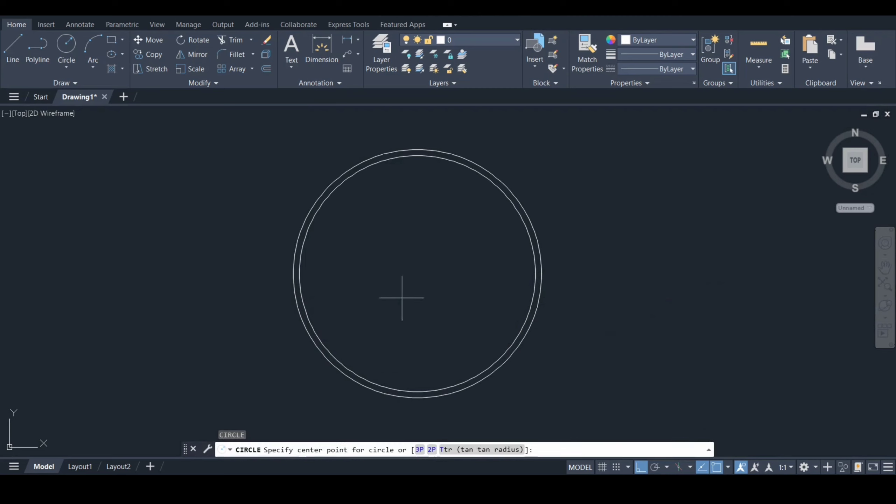
click(417, 274)
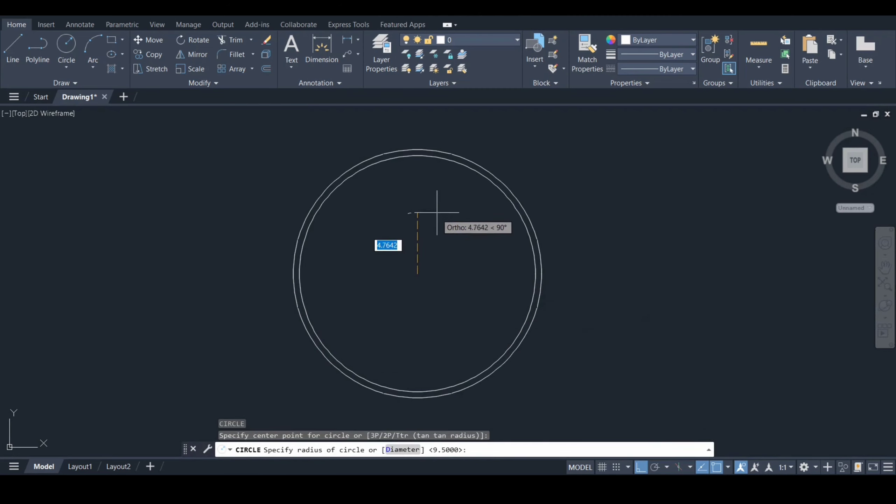
text(9)
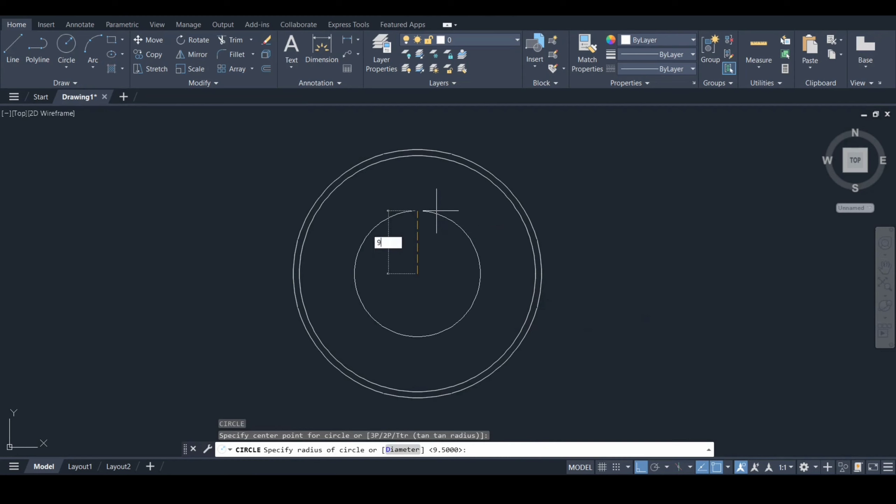
key(Return)
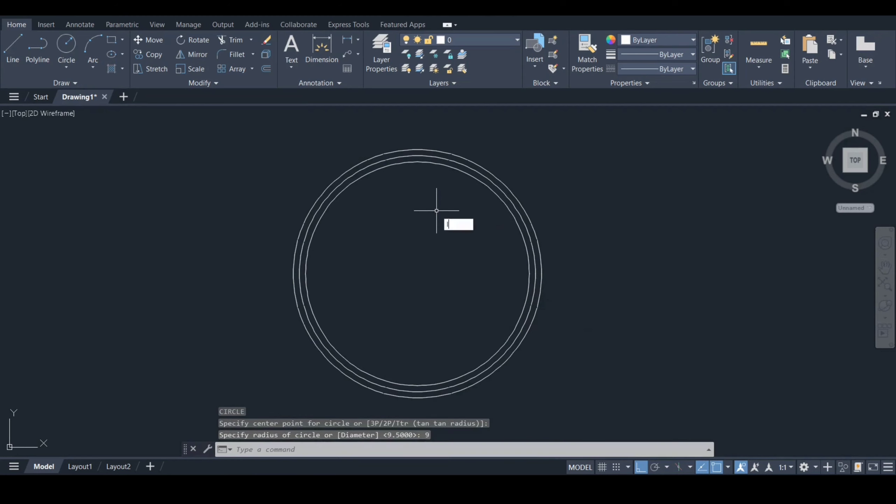
Draw a vertical line from the common centre of the circles up to the top of the outermost circle
text(L)
key(Return)
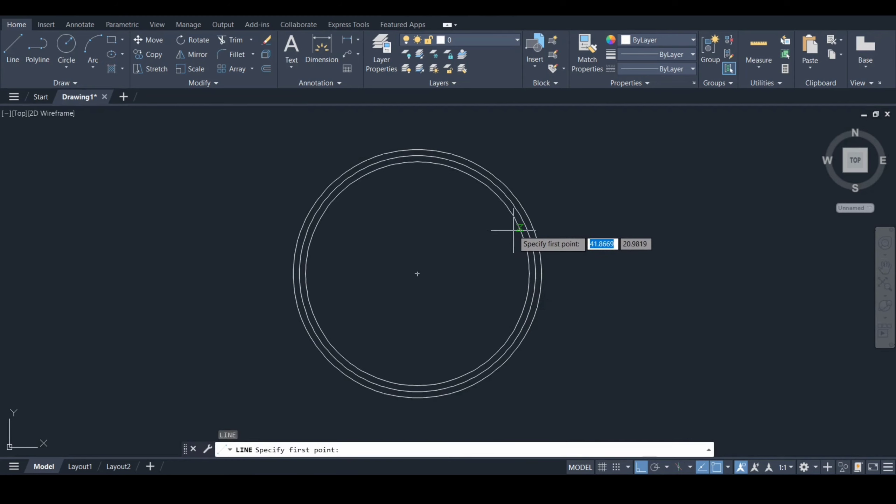
click(417, 274)
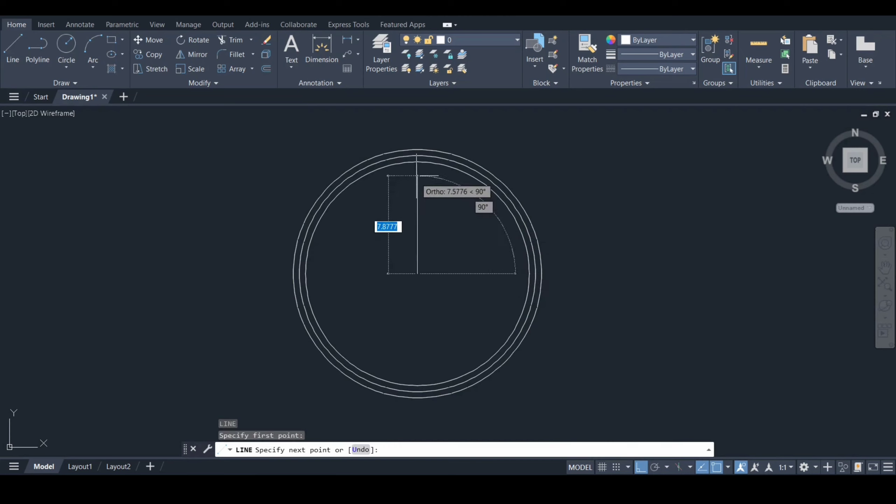
click(416, 152)
key(Return)
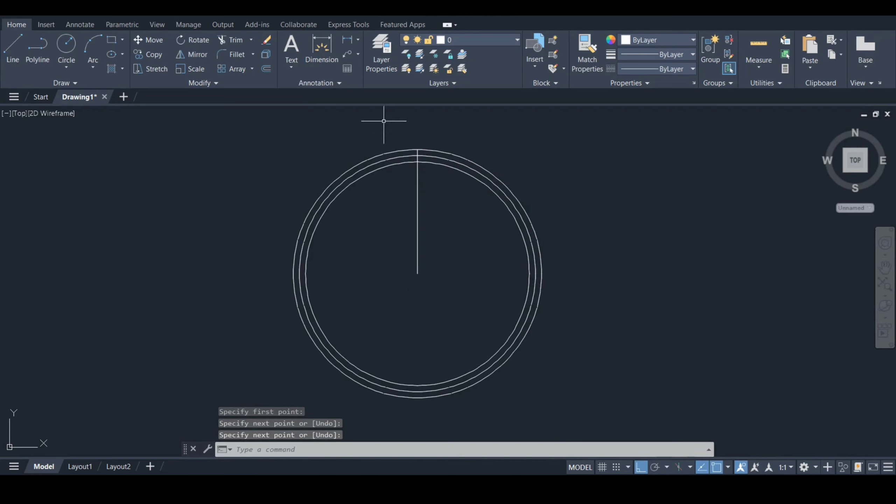
scroll(412, 135, up, 2)
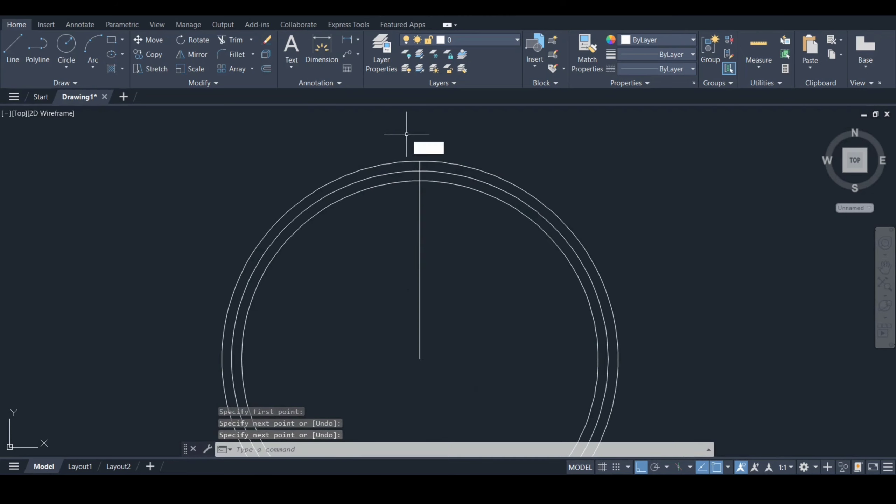
text(M)
key(Escape)
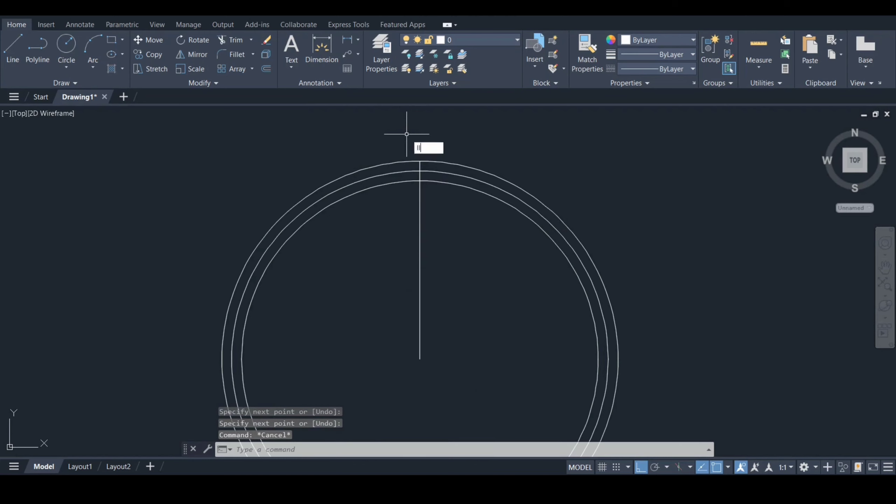
text(ll)
key(Return)
key(Escape)
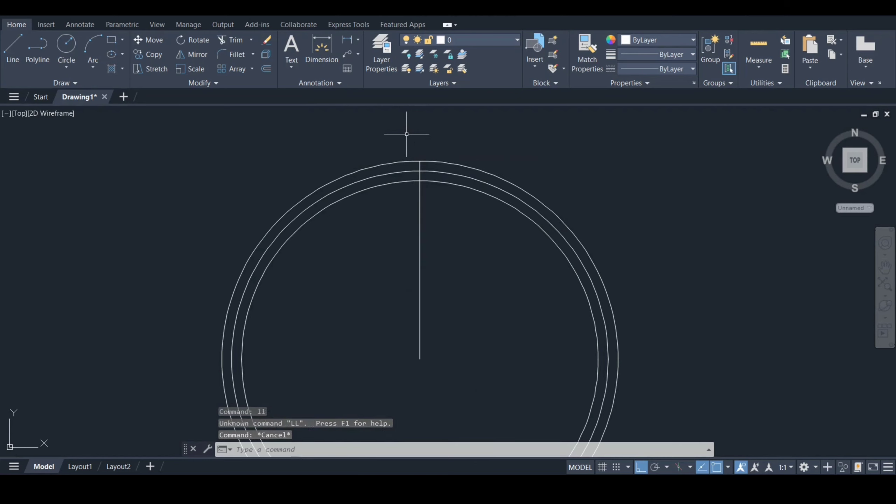
Turn Ortho off and draw a line from the circles' centre, 10 units long at an angle of 85°
text(l)
key(Return)
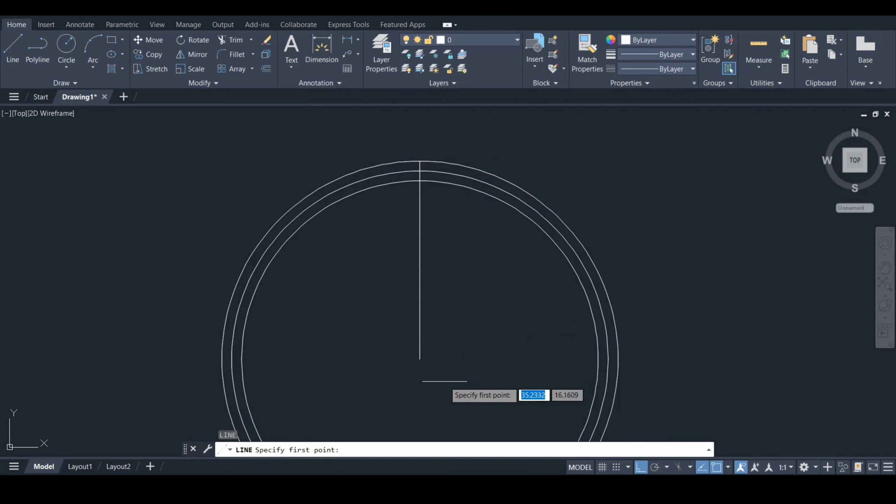
click(419, 360)
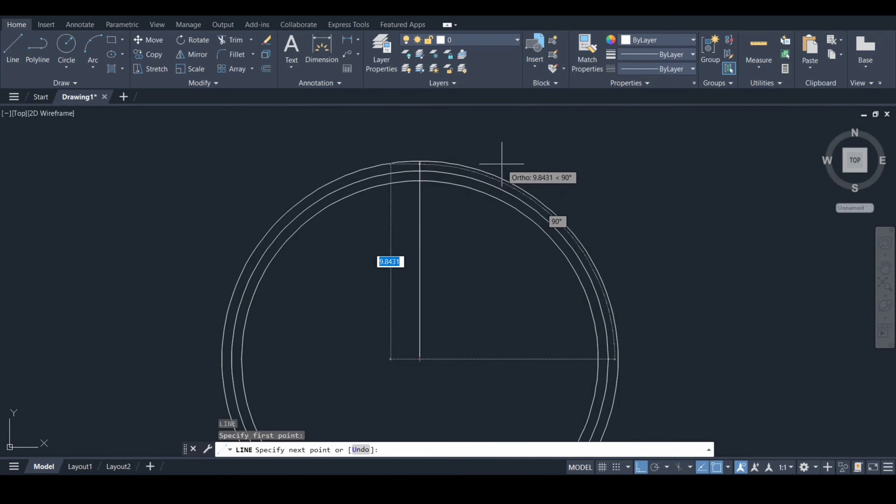
key(F8)
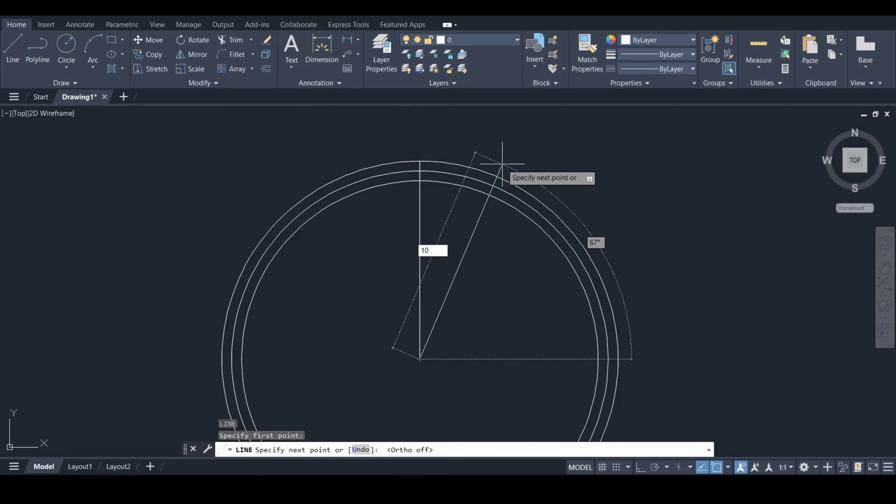
key(Tab)
text(8)
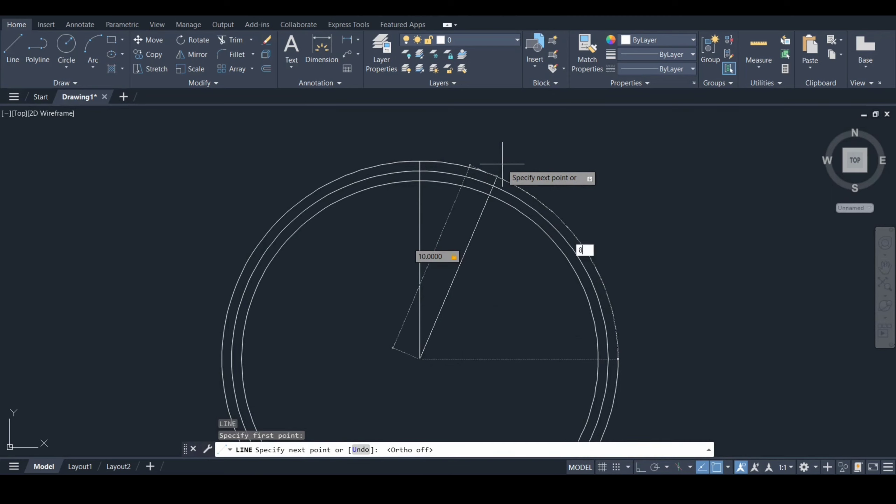
text(5)
key(Return)
key(Escape)
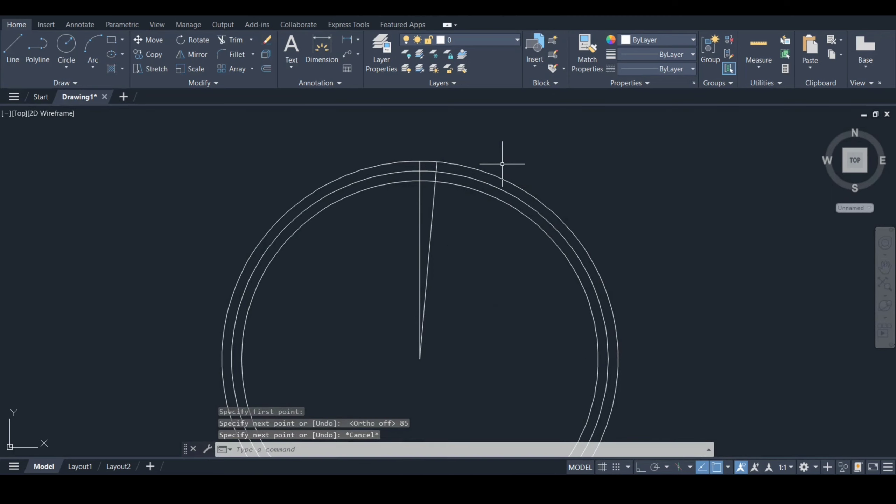
Mirror the 85° line about the vertical centre line, keeping the source line
key(Return)
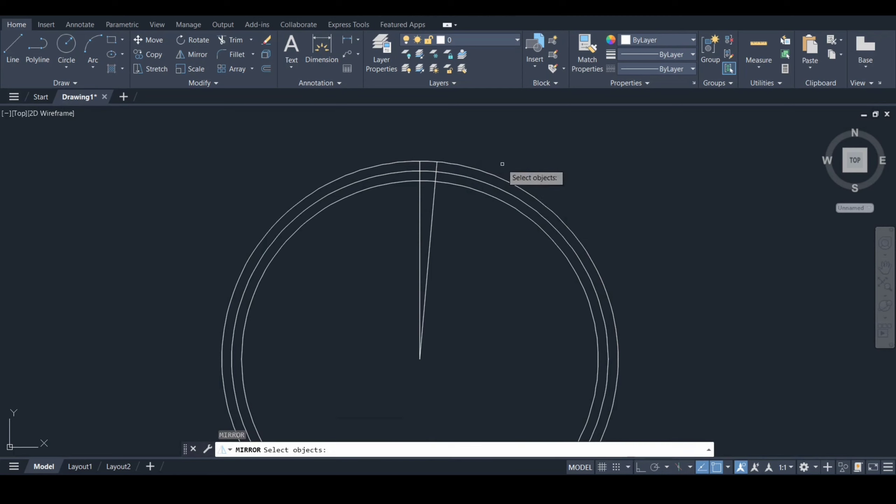
click(434, 251)
key(Return)
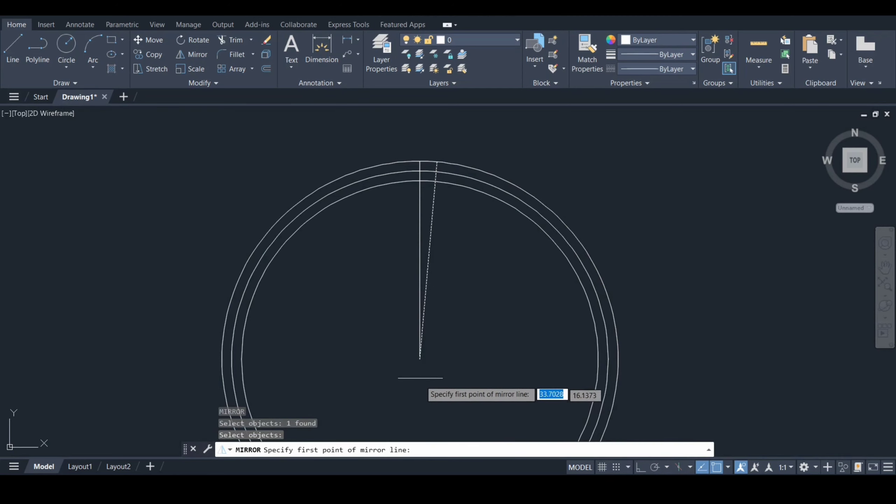
click(420, 358)
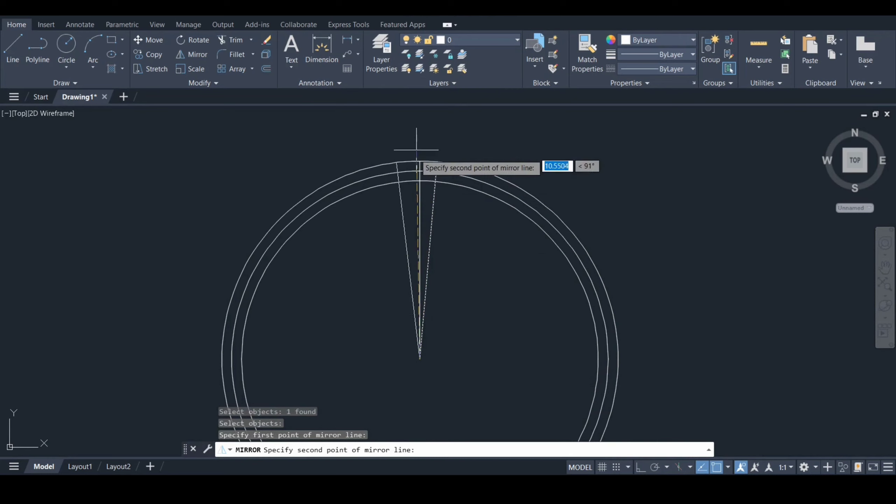
click(419, 165)
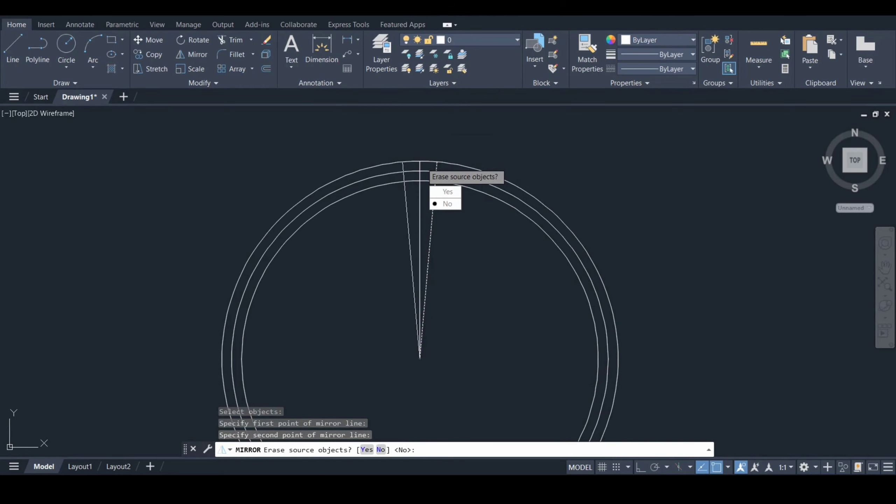
key(Return)
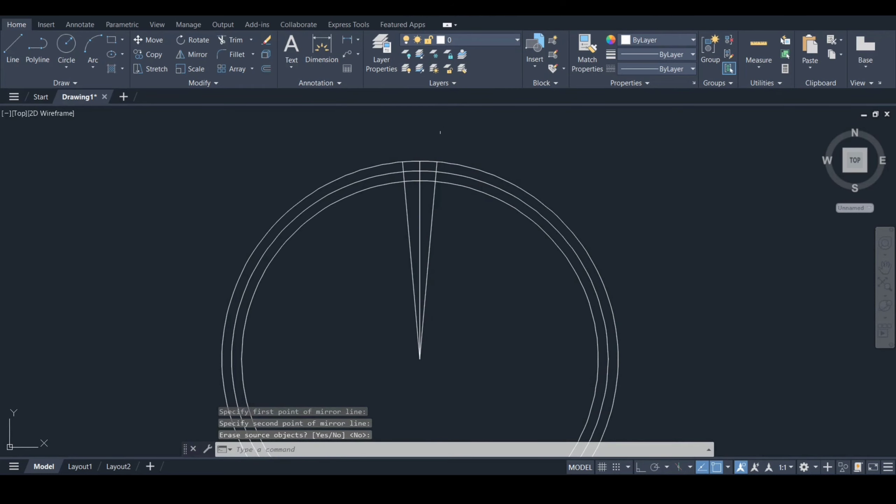
Draw two circles of radius 0.5 centred where the middle circle crosses the two angled lines, reaching to the outermost circle
scroll(441, 132, up, 4)
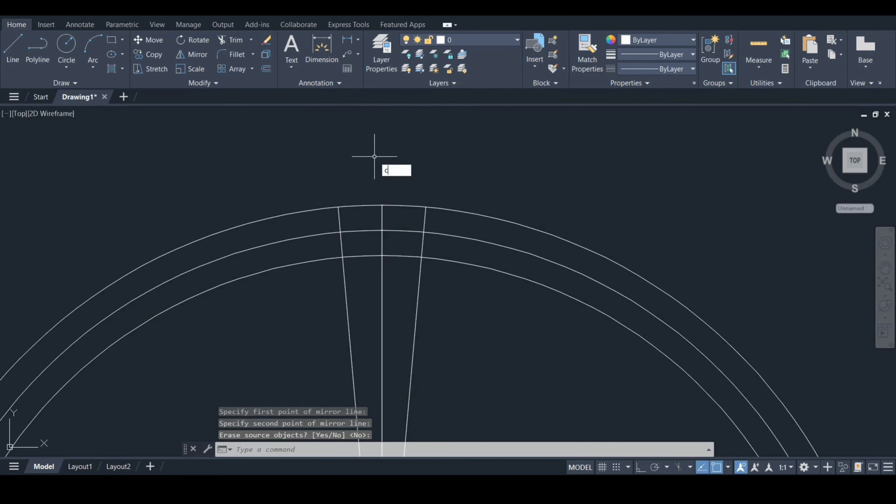
text(c)
key(Return)
click(422, 232)
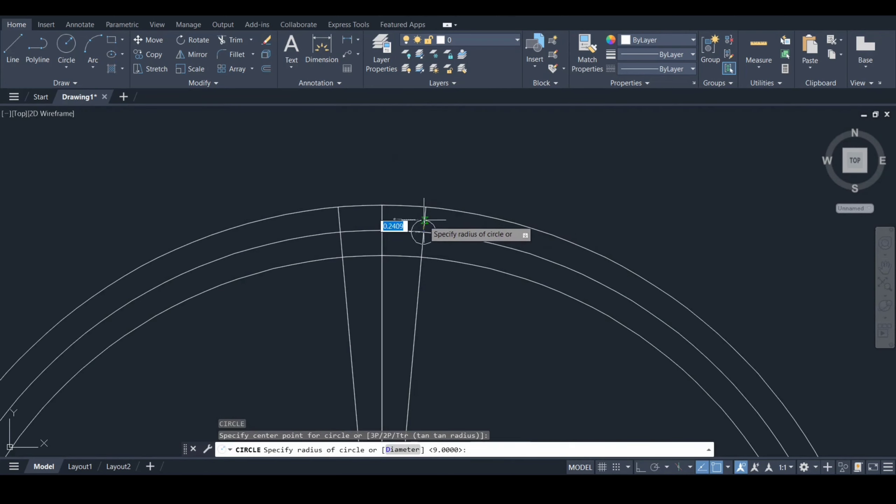
click(424, 207)
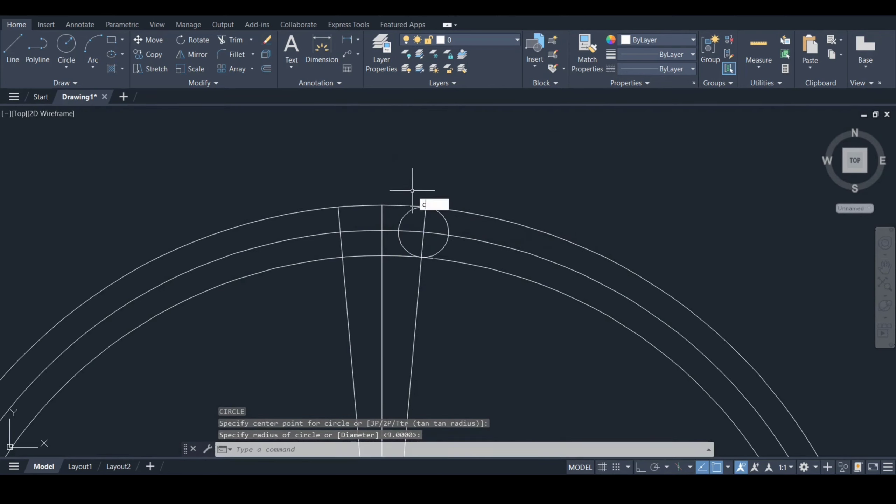
key(Return)
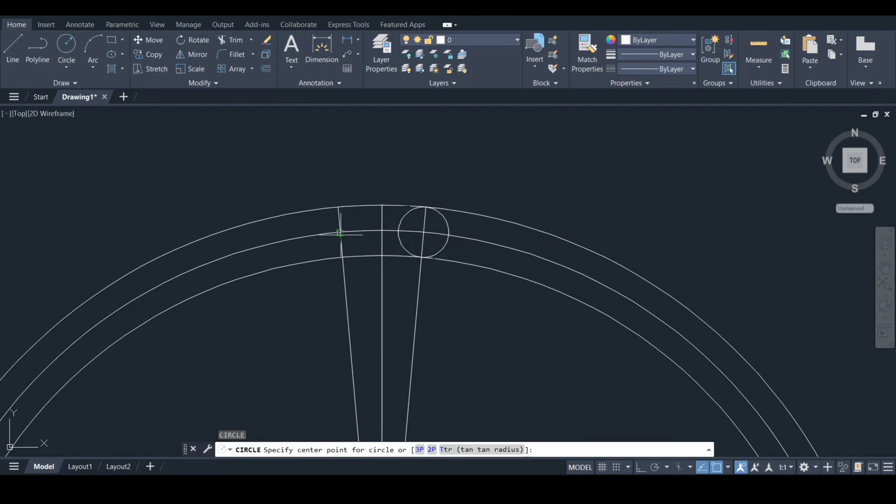
click(339, 232)
click(342, 200)
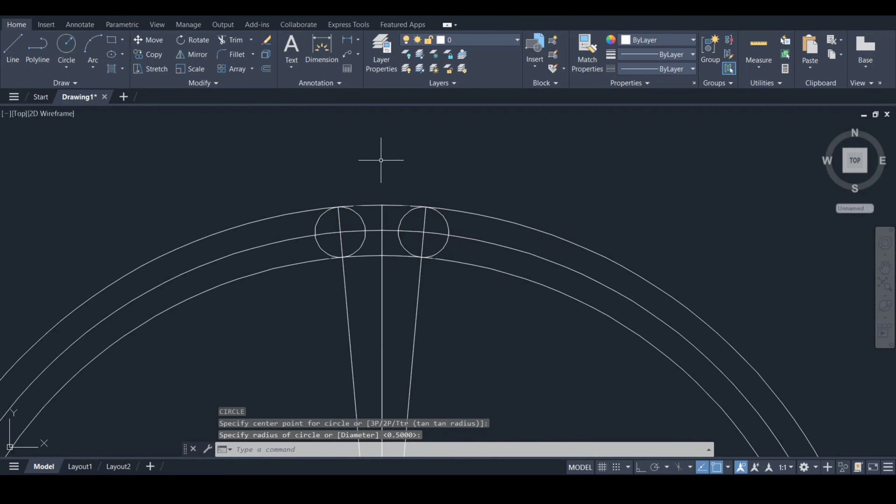
Draw two circles of radius about 1.1573, each centred on one small circle and reaching the near edge of the other
key(Return)
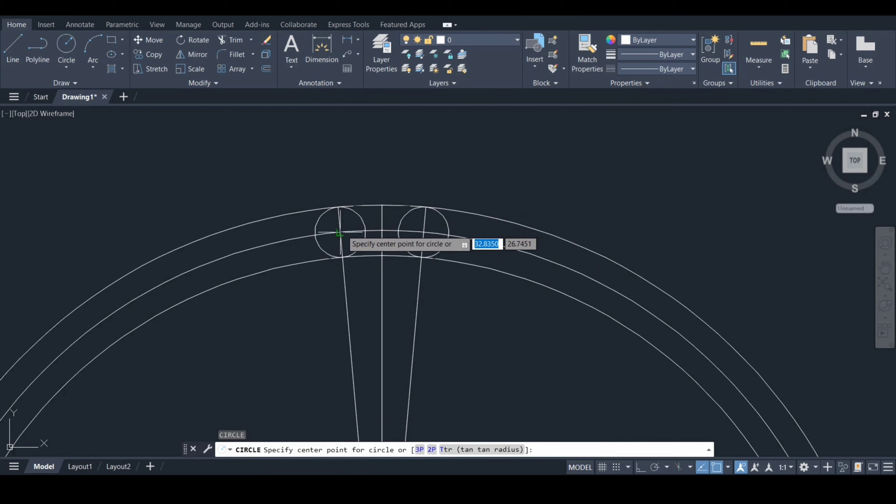
click(375, 230)
click(399, 232)
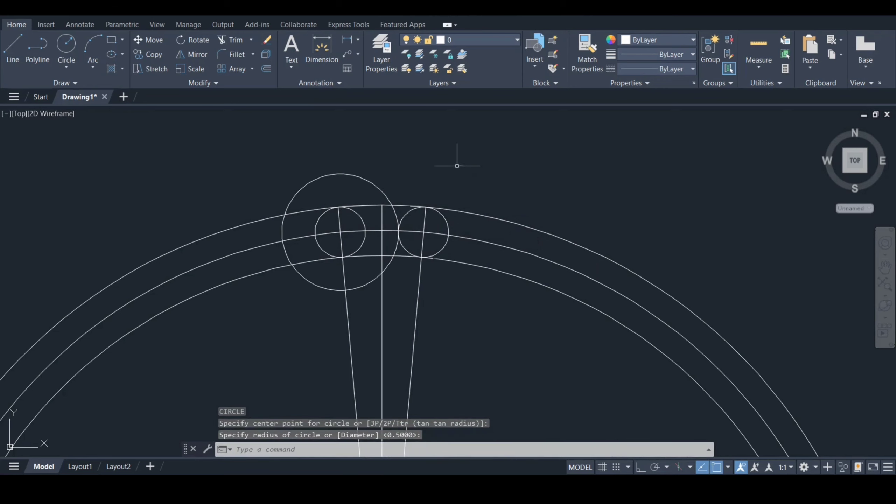
key(Return)
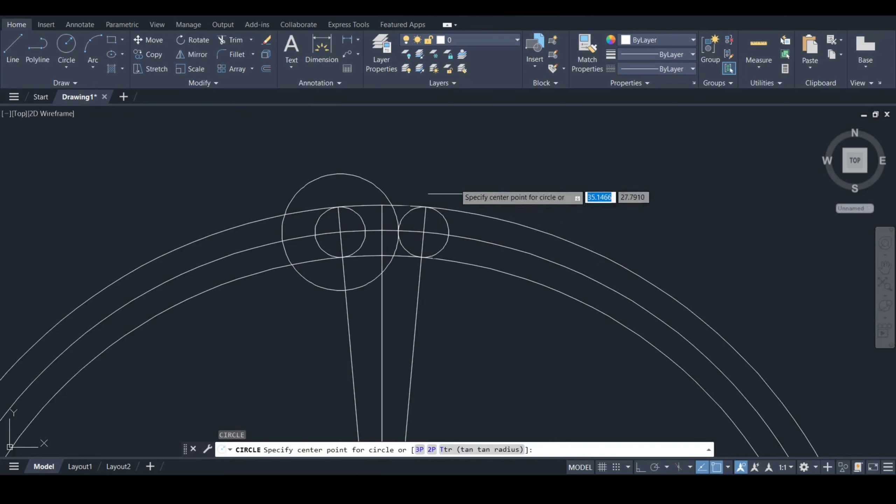
click(423, 232)
click(365, 232)
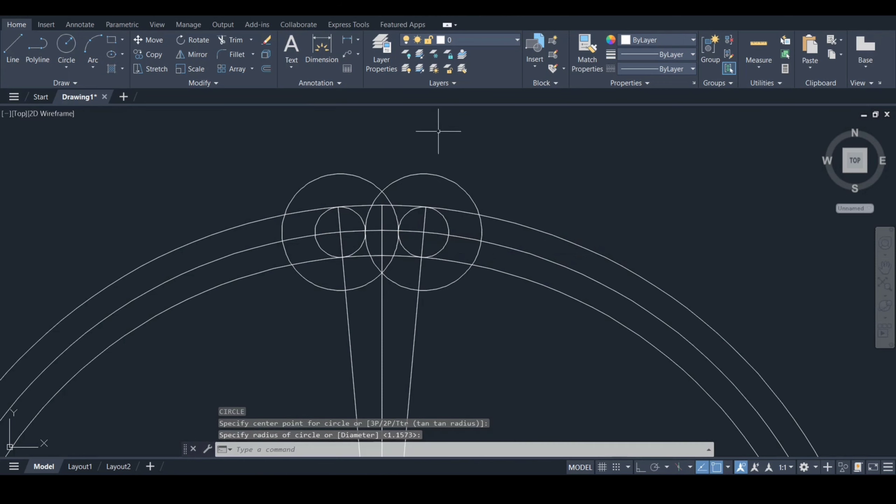
Trim the large circles, small circles and outermost circle around the vertical centre line to leave the flanks and tip of one tooth
key(Return)
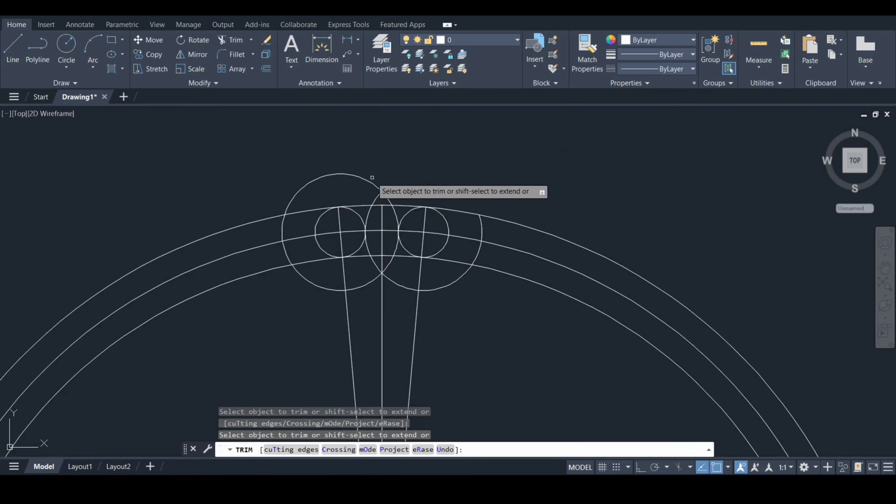
click(359, 178)
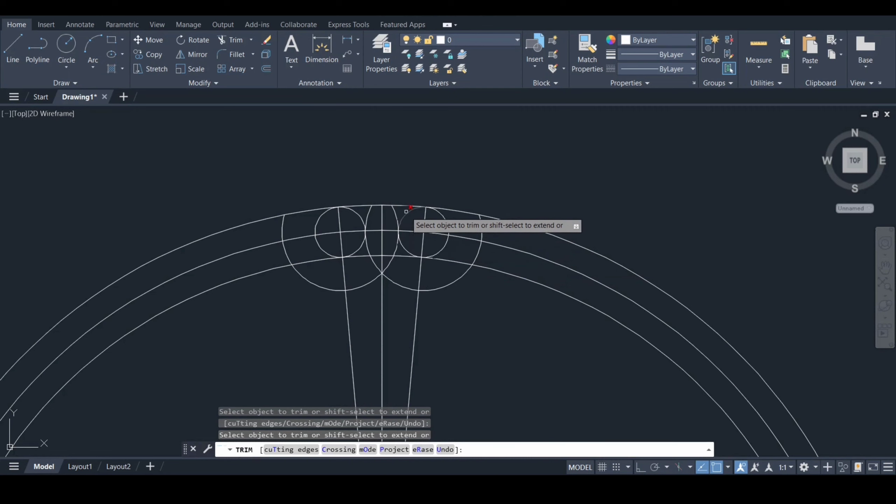
click(354, 206)
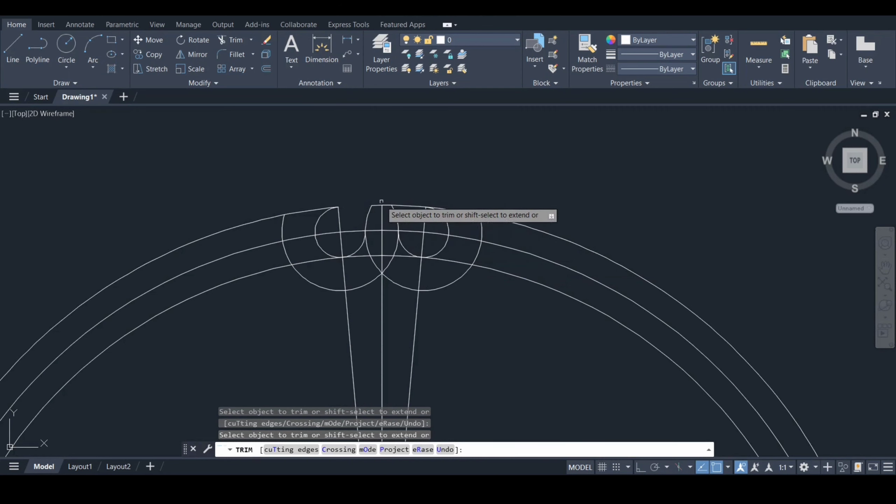
click(406, 204)
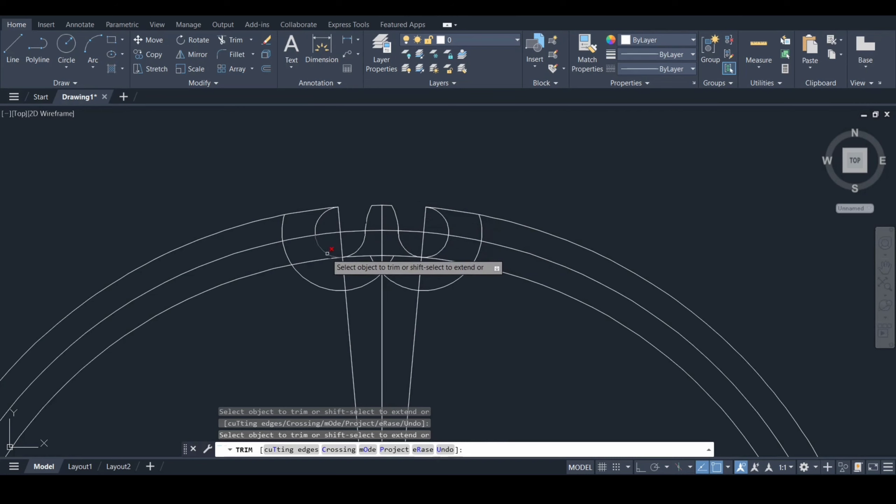
click(327, 253)
key(Return)
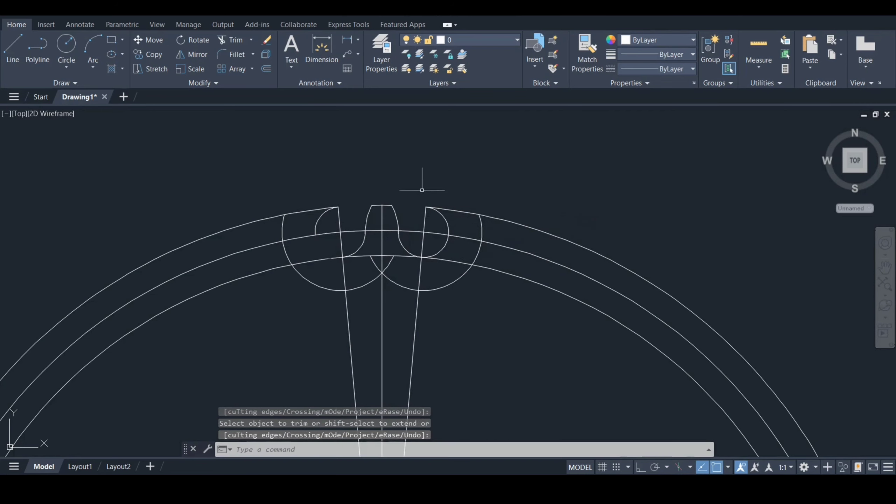
text(E)
key(Return)
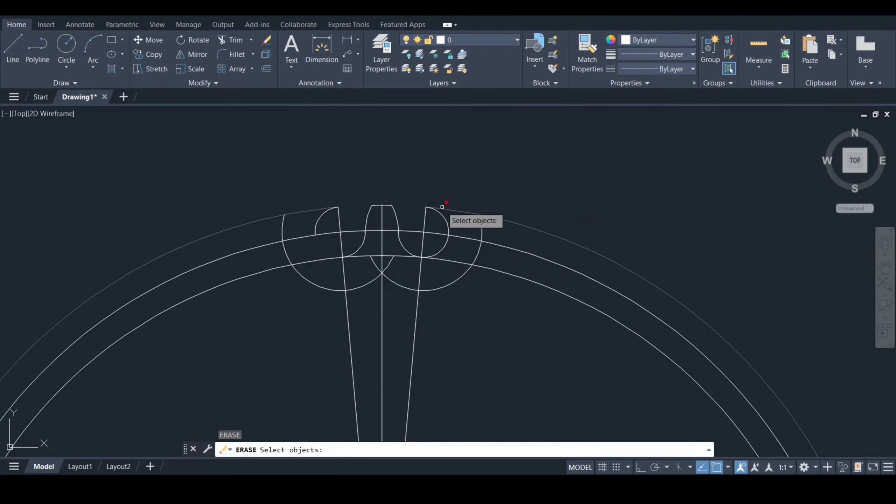
click(442, 210)
click(441, 212)
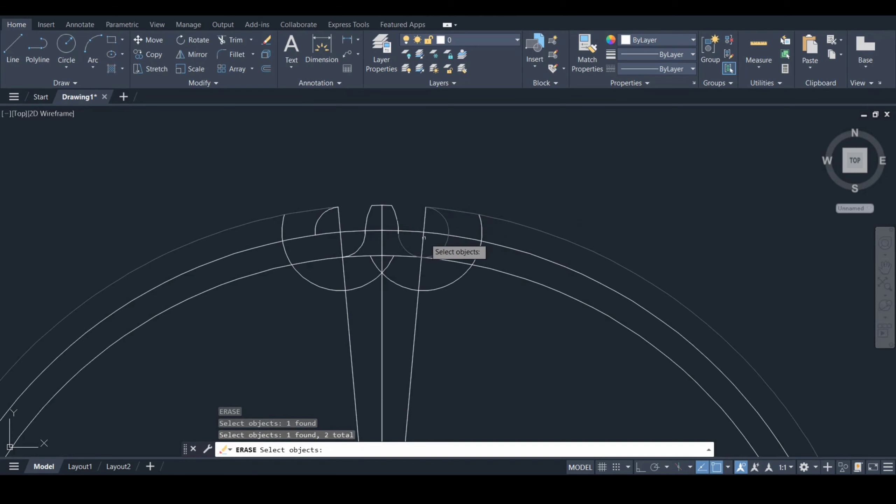
key(Escape)
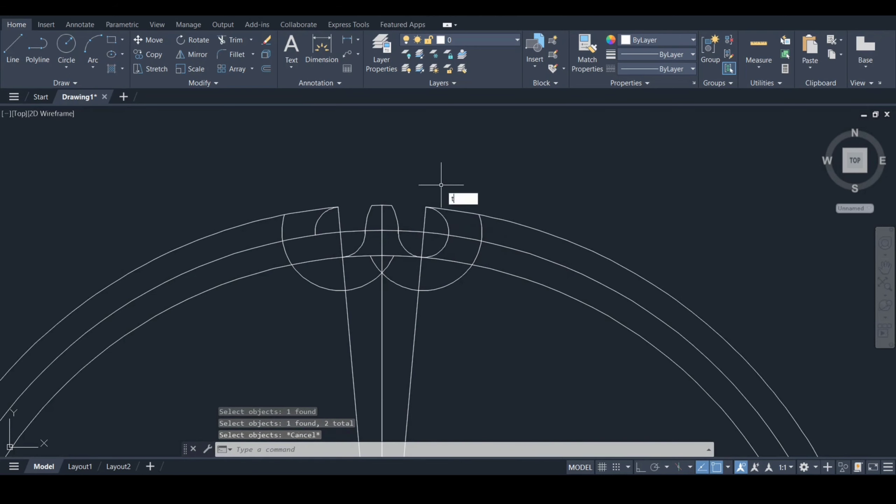
Trim the rest of the right small circle outside the right angled line, keeping the tooth's root fillet
key(Return)
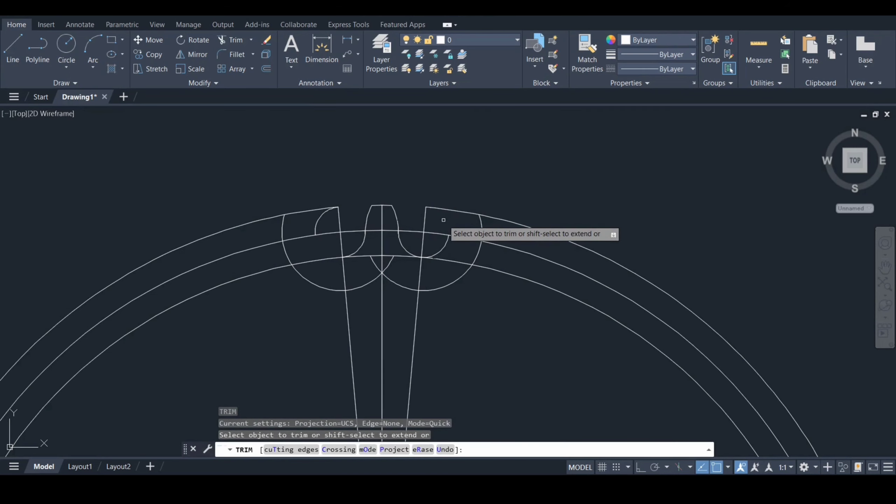
click(443, 244)
key(Return)
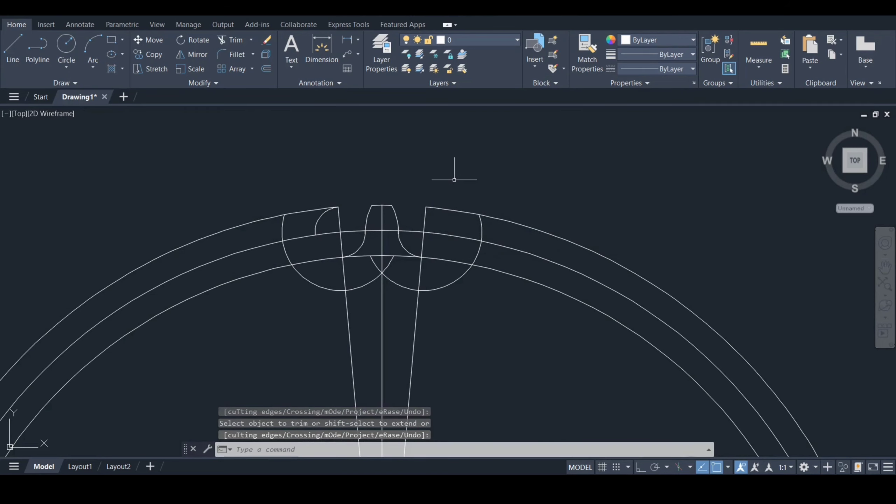
Try to trim the outermost circle and the right large arc beside the tooth, then undo the trim
text(tr)
key(Return)
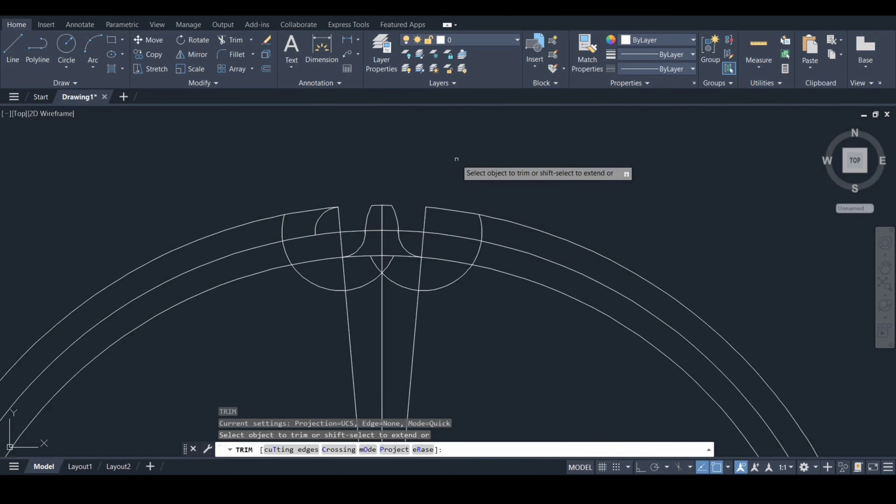
click(459, 210)
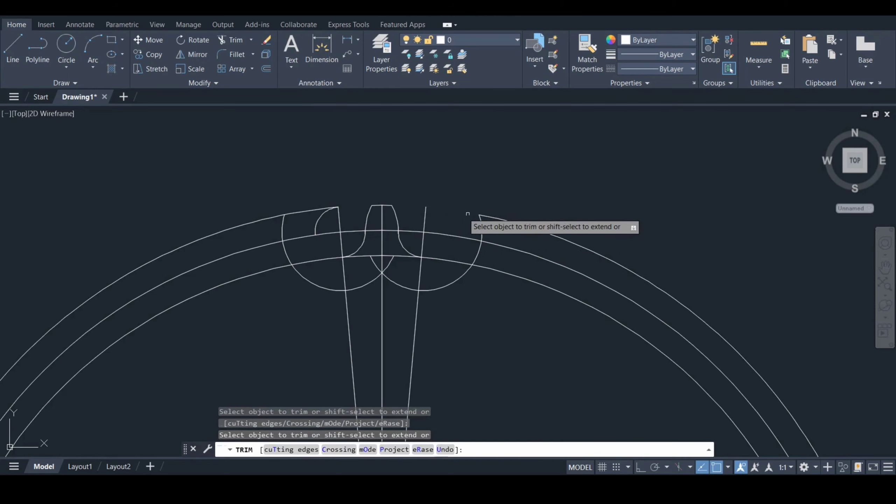
click(485, 216)
click(481, 226)
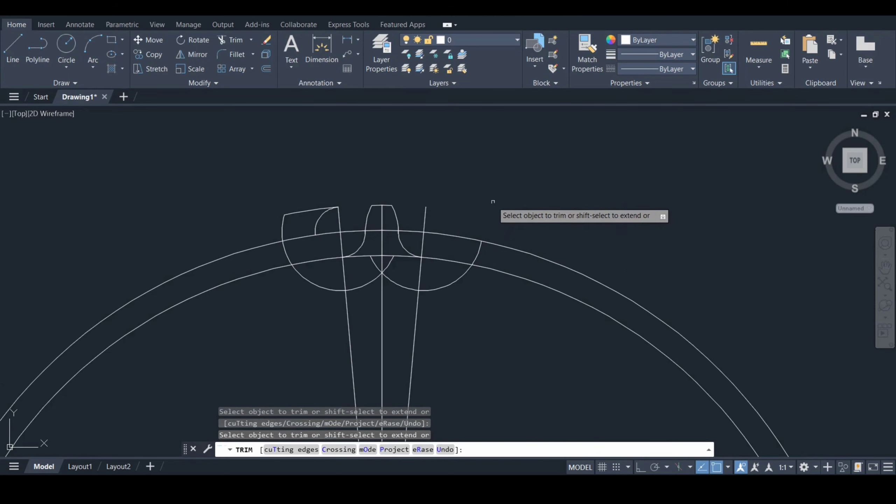
key(Escape)
key(ctrl+z)
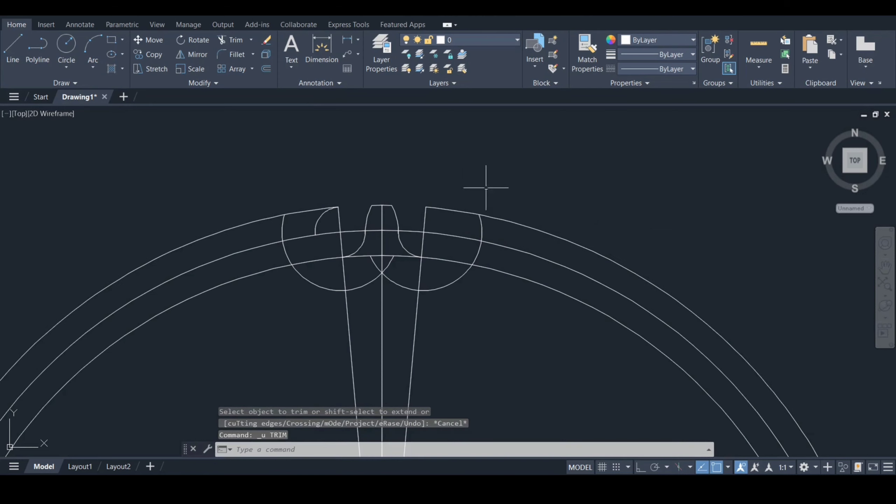
Erase the remaining concentric circles, both angled lines and the leftover large and small arcs, keeping the tooth profile and vertical centre line
key(Return)
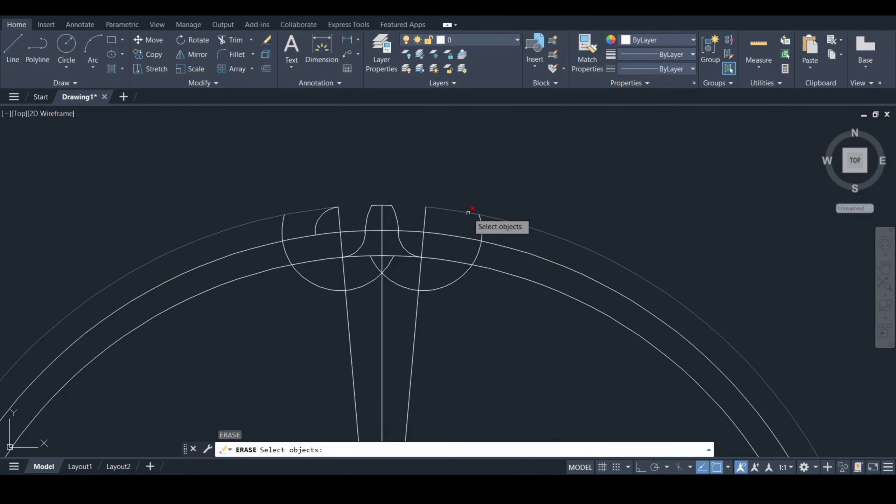
click(472, 214)
click(478, 221)
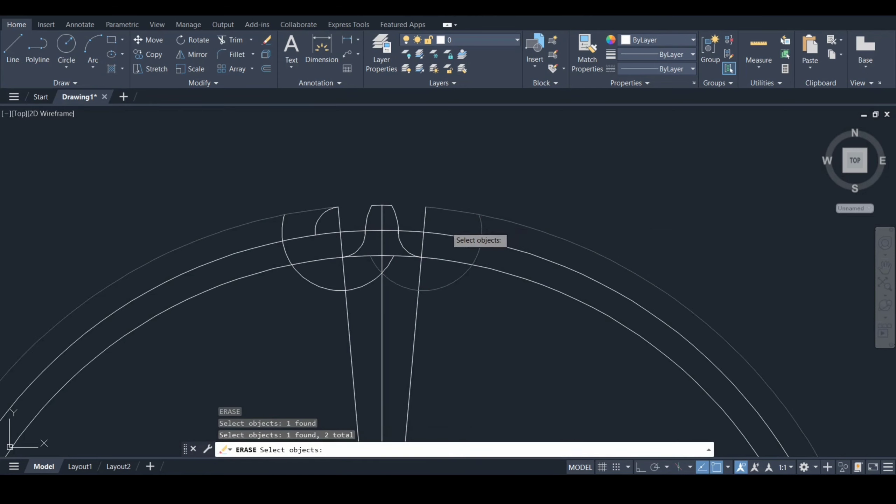
click(425, 220)
click(340, 214)
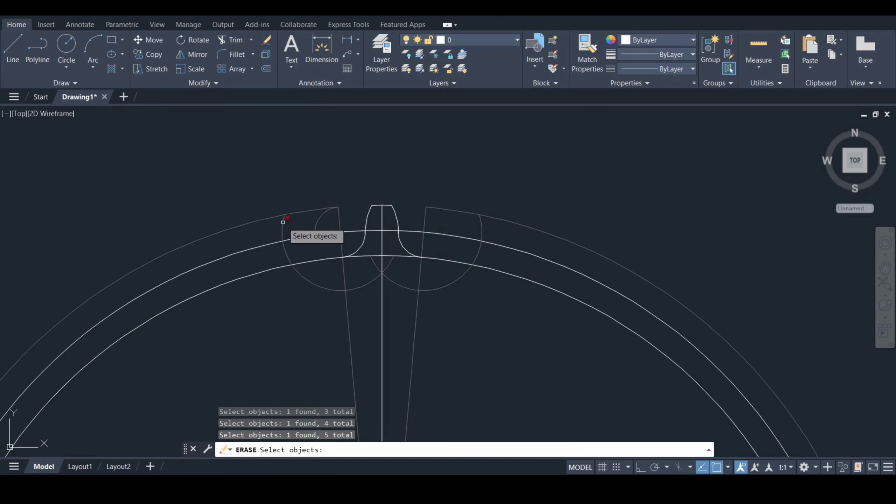
click(296, 240)
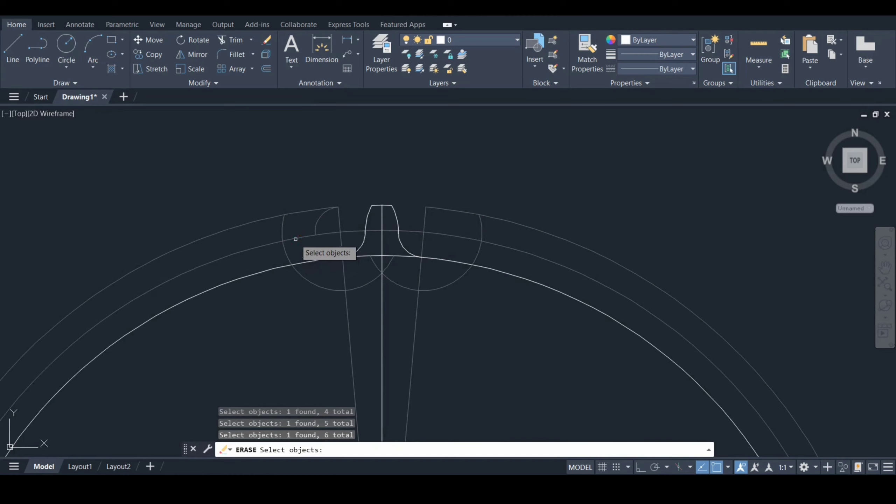
click(299, 260)
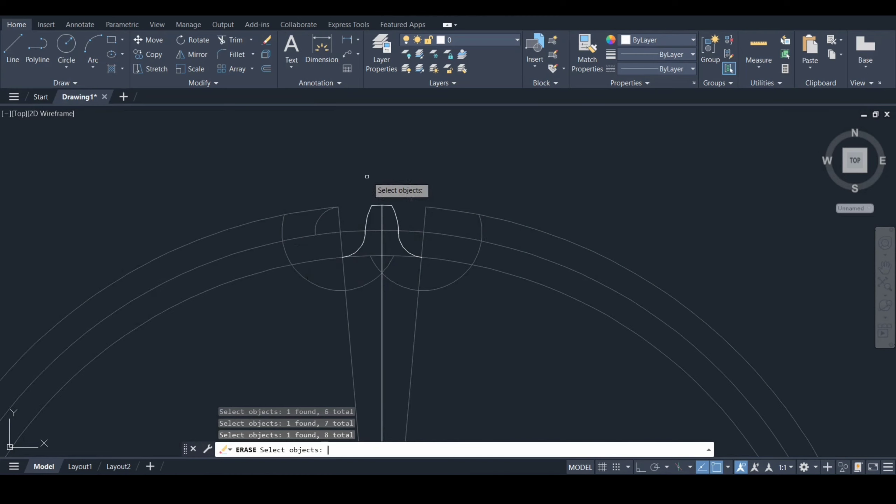
key(Return)
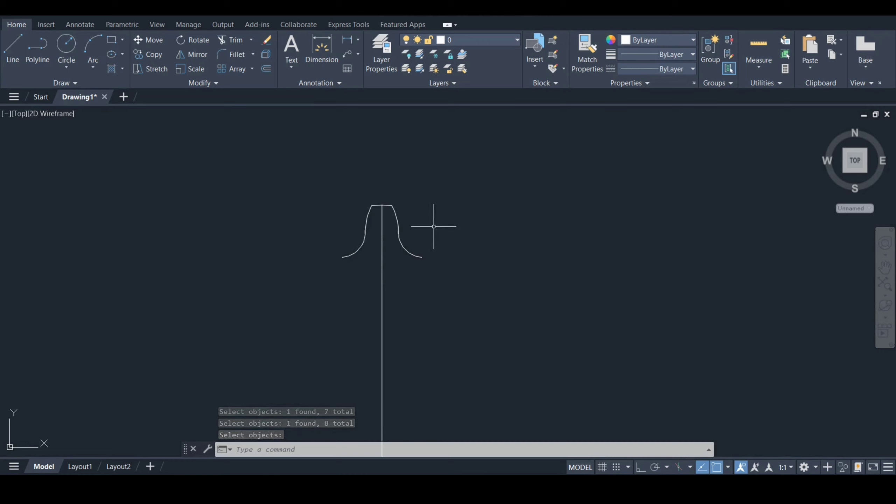
Trim the overlapping arc ends where the upper flank arcs meet the root fillets on both sides of the tooth
text(tr)
key(Return)
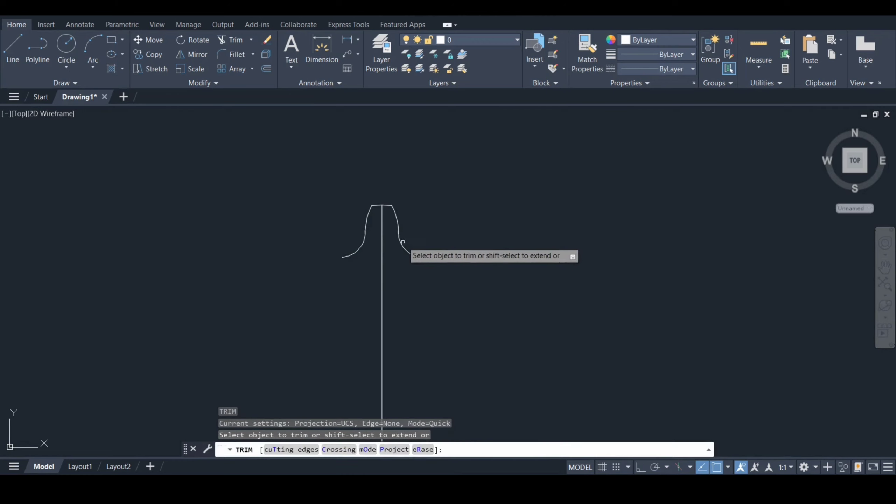
scroll(403, 242, up, 4)
scroll(348, 126, up, 2)
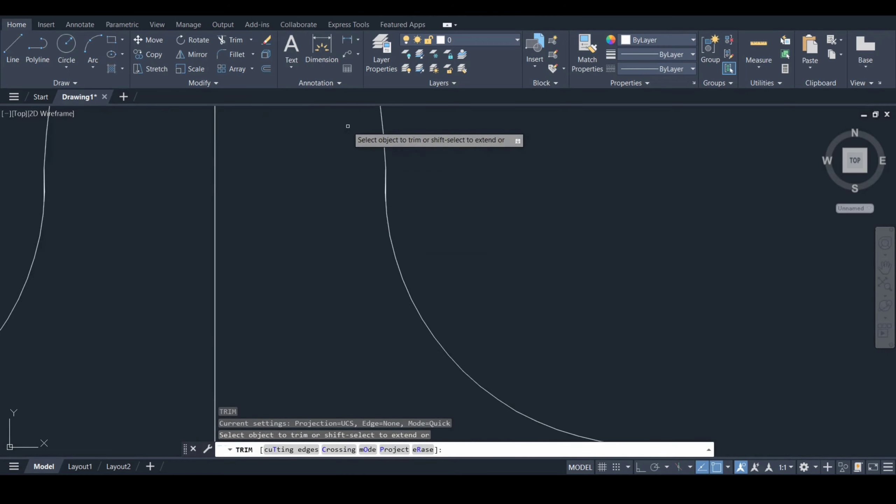
scroll(348, 126, up, 4)
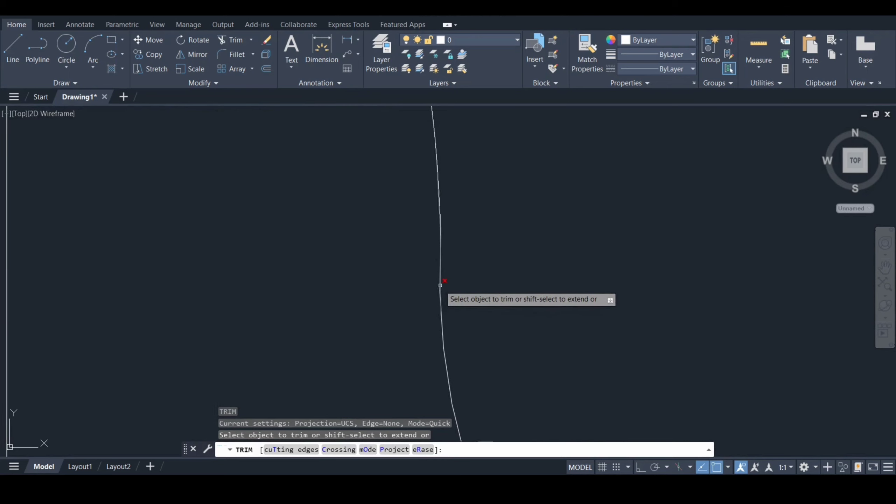
scroll(429, 286, up, 5)
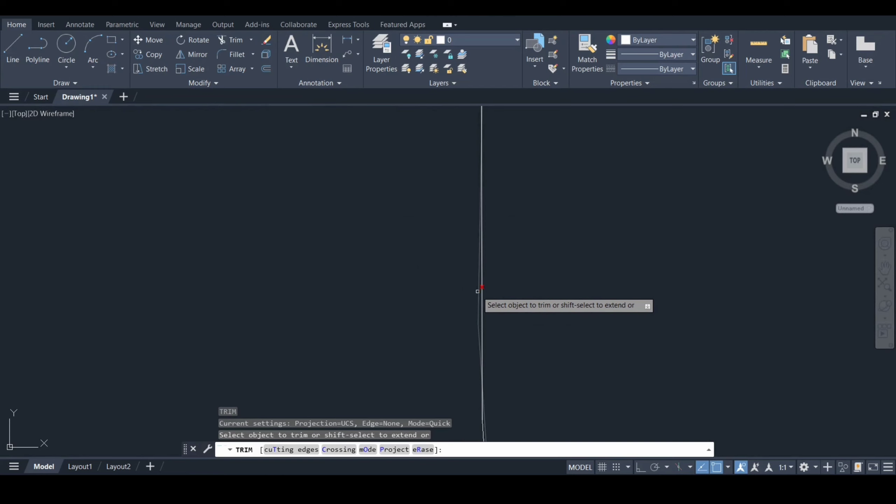
click(478, 291)
scroll(578, 295, down, 4)
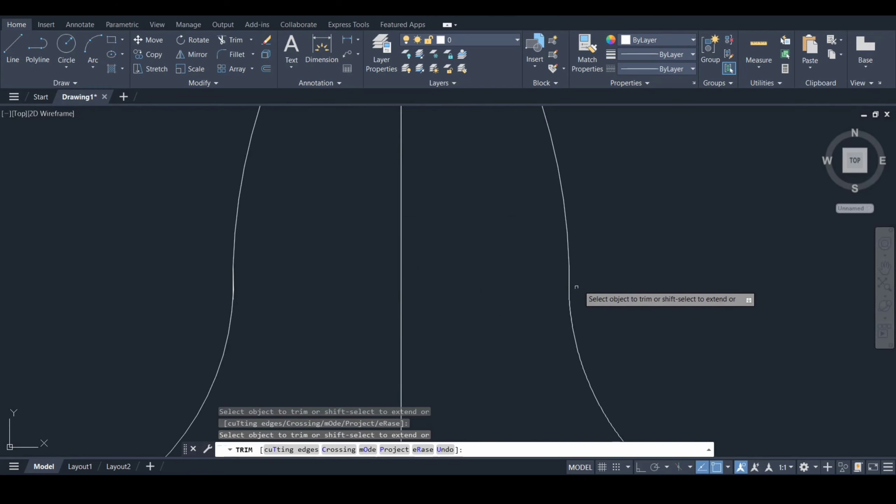
scroll(240, 282, up, 4)
scroll(247, 319, up, 2)
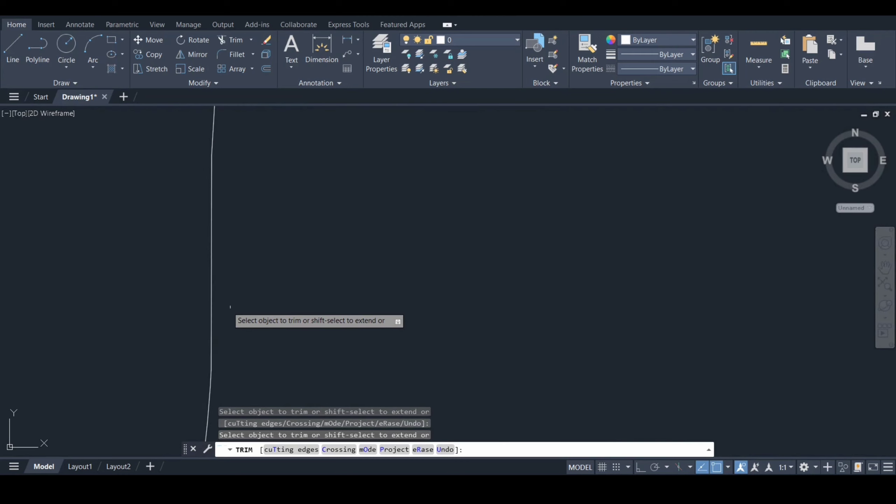
key(Return)
scroll(348, 282, down, 5)
scroll(347, 281, down, 6)
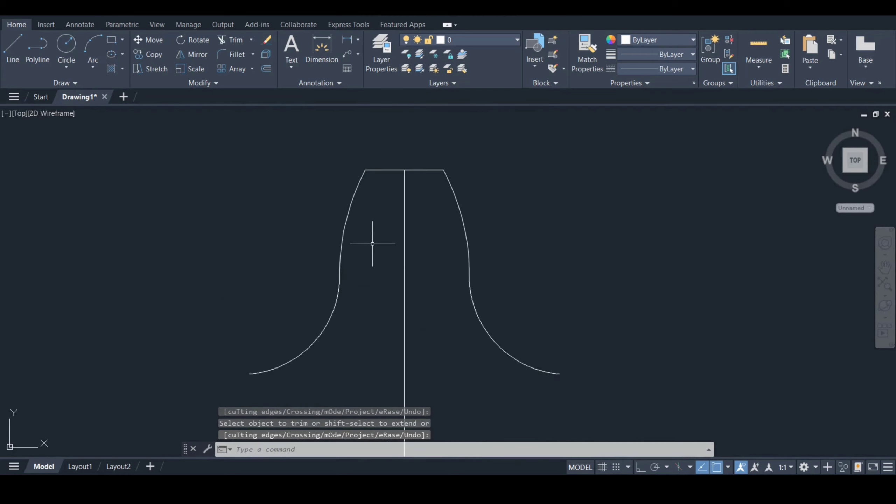
Join the tooth's top edge, two upper flank arcs and two root fillets into a single polyline
key(Return)
click(339, 279)
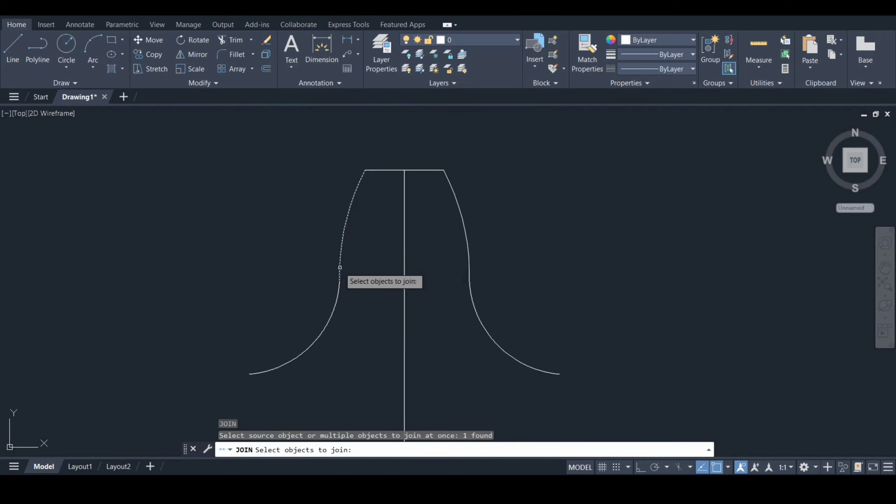
click(339, 288)
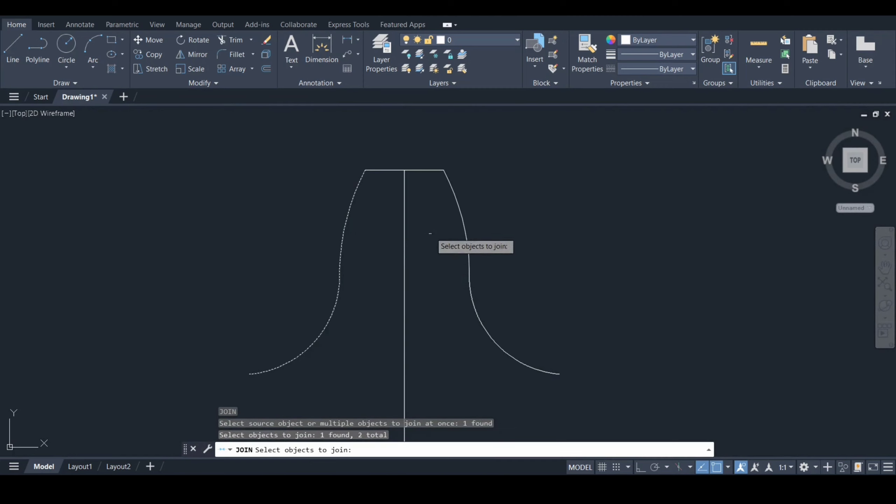
click(383, 169)
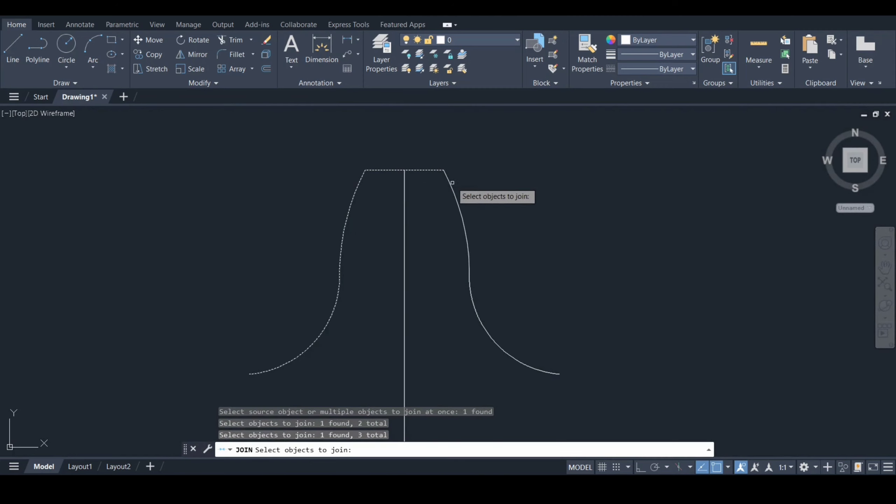
click(448, 184)
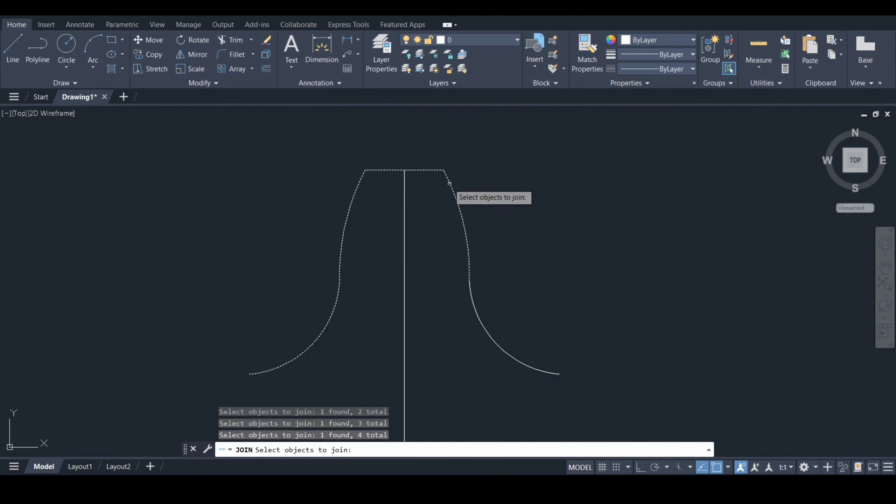
click(474, 310)
key(Return)
scroll(568, 244, down, 4)
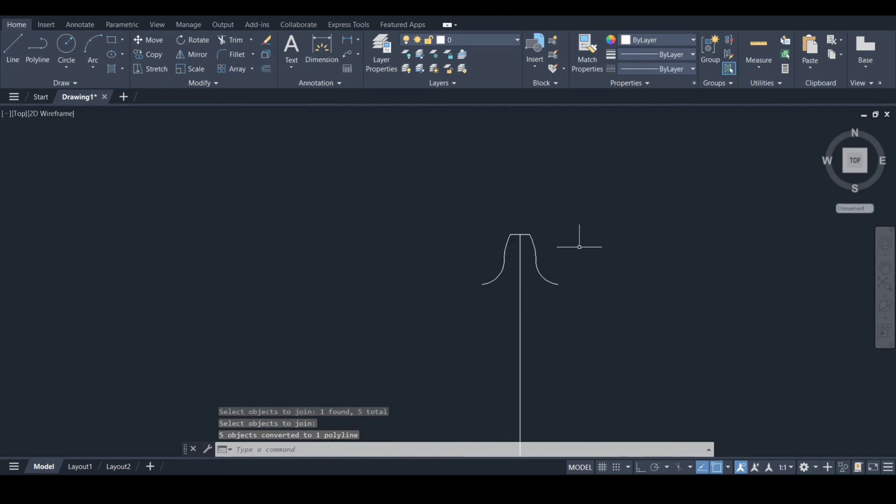
scroll(579, 247, down, 2)
mouse_move(572, 249)
middle_down()
mouse_move(523, 164)
mouse_move(490, 167)
middle_up()
scroll(528, 210, down, 2)
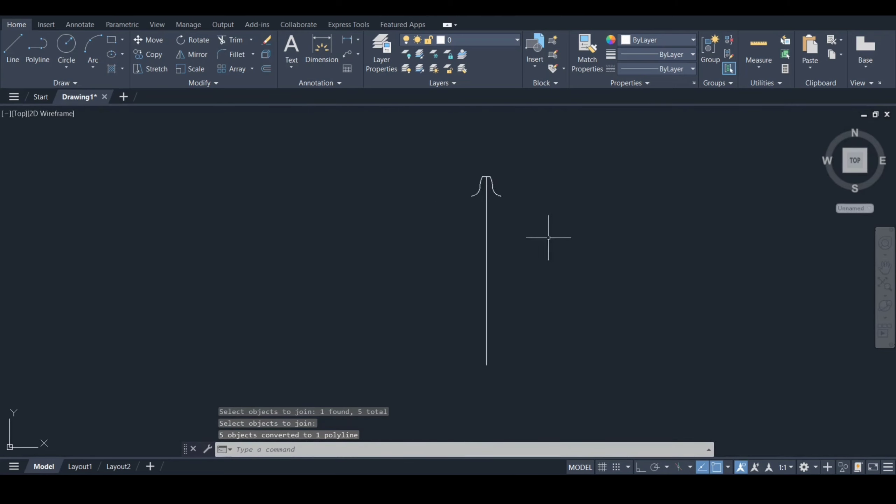
scroll(582, 286, down, 2)
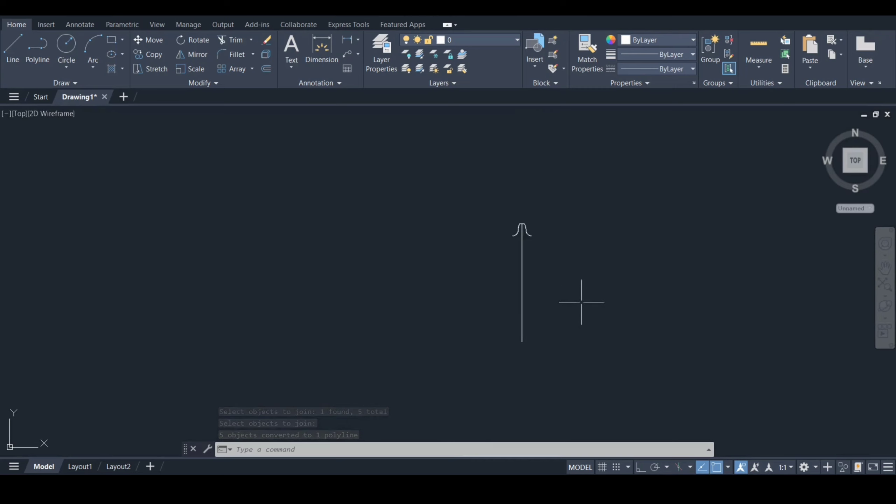
mouse_move(580, 300)
middle_down()
mouse_move(540, 270)
mouse_move(491, 269)
middle_up()
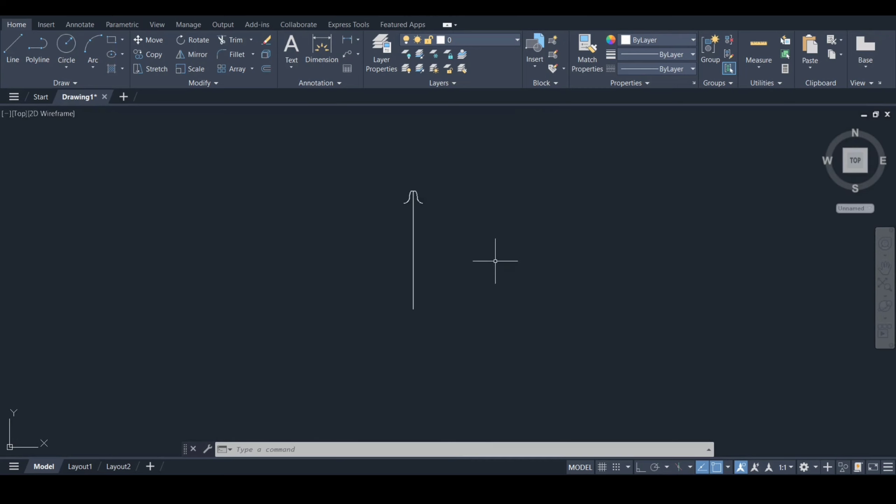
Create a polar array of the tooth polyline around the lower end of the vertical line with 36 items over 360 degrees
text(r)
key(Down)
key(Down)
key(Return)
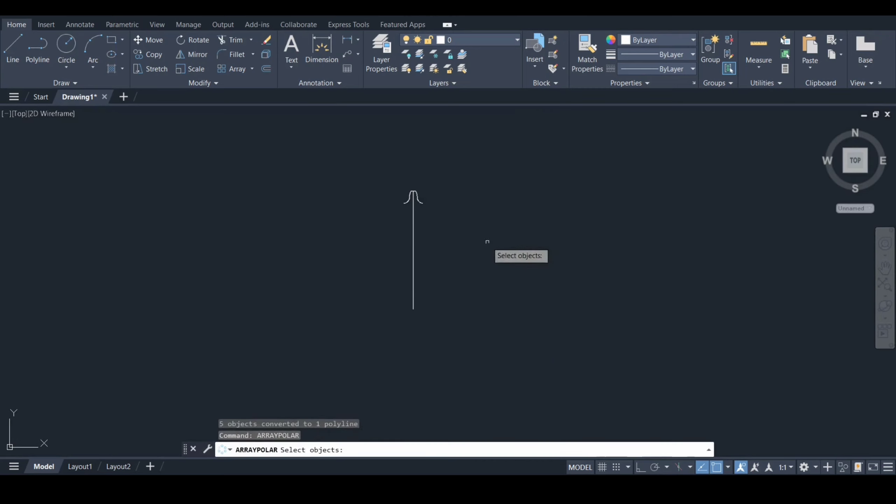
click(423, 200)
key(Return)
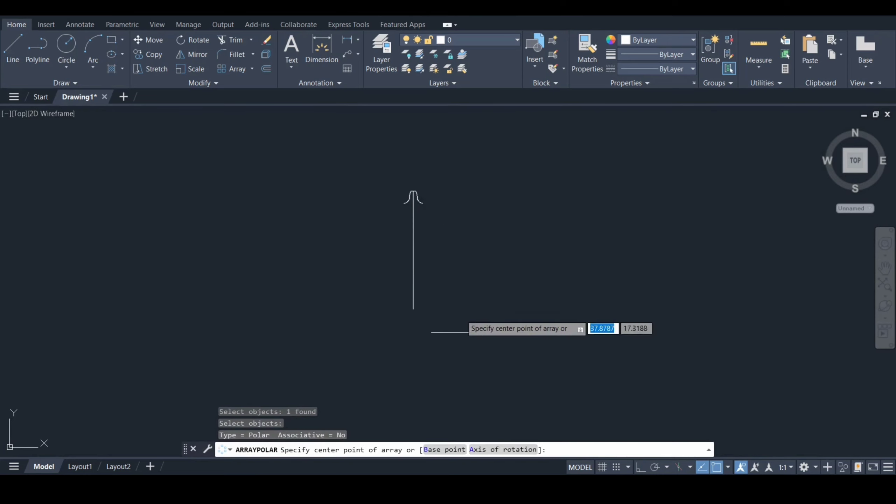
click(413, 309)
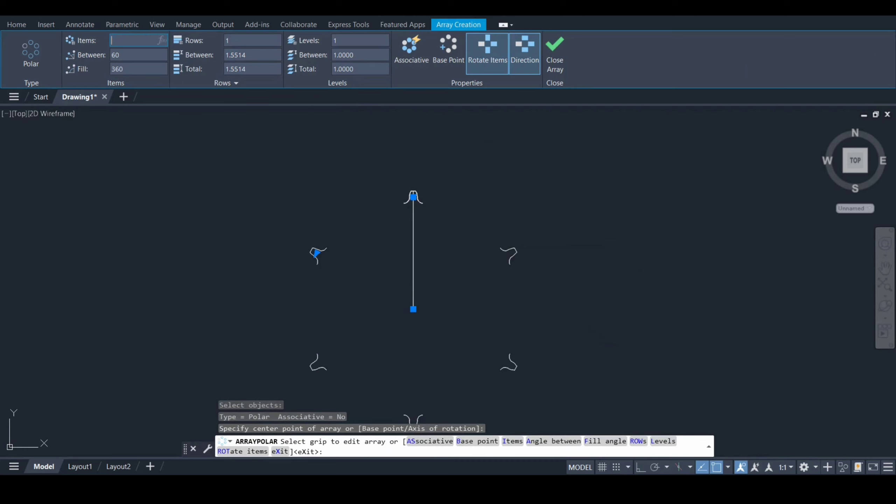
key(Return)
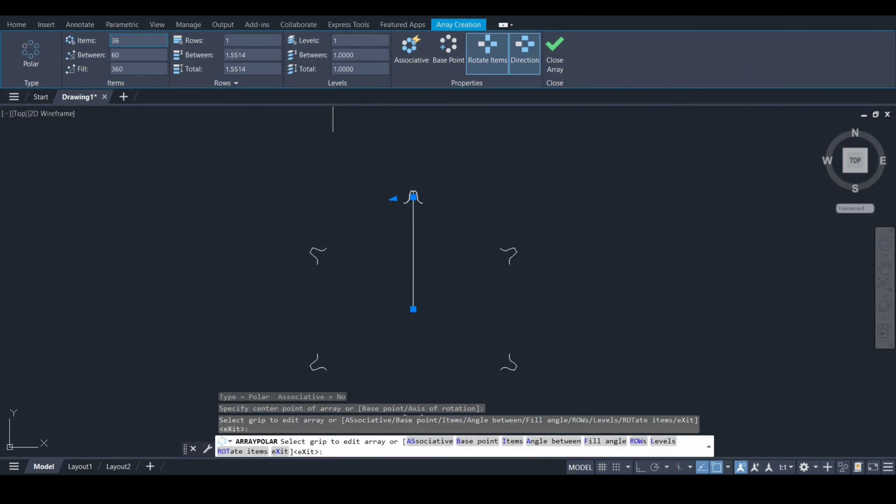
key(Return)
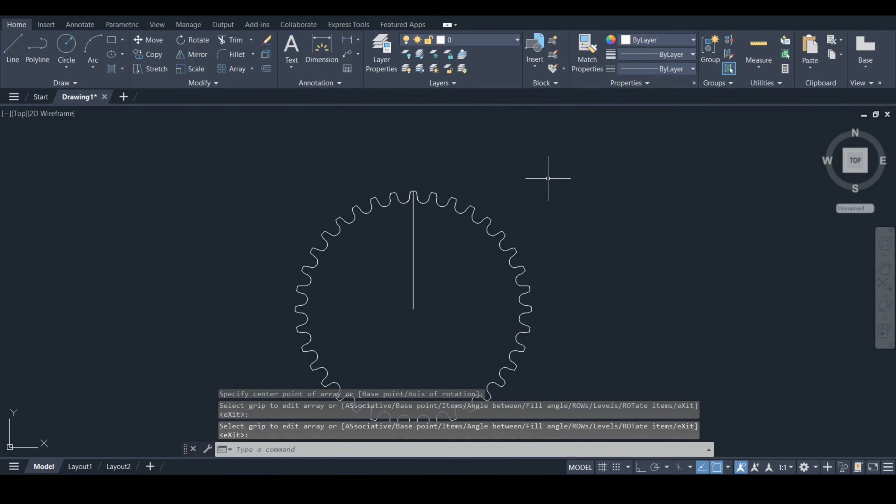
Join all the arrayed teeth into one continuous gear outline polyline
key(ctrl+a)
text(j)
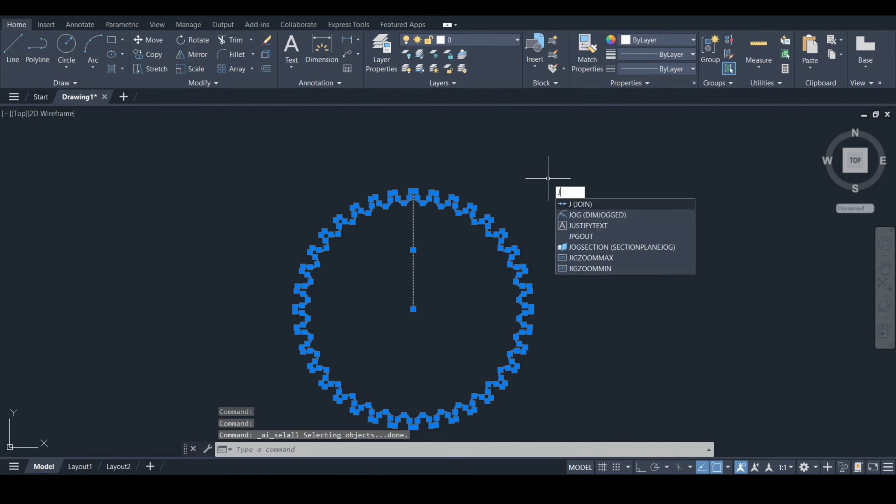
key(Return)
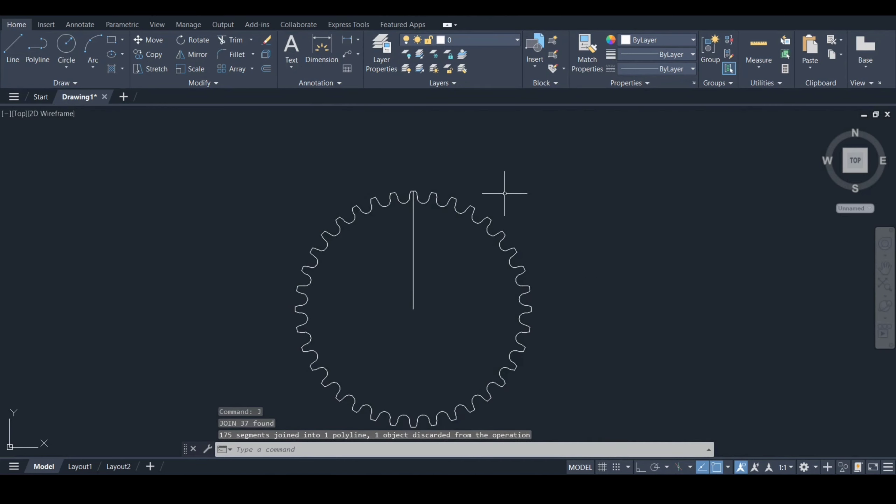
Draw two concentric circles with radii 7.5 and 5 centred on the lower end of the vertical line
key(Return)
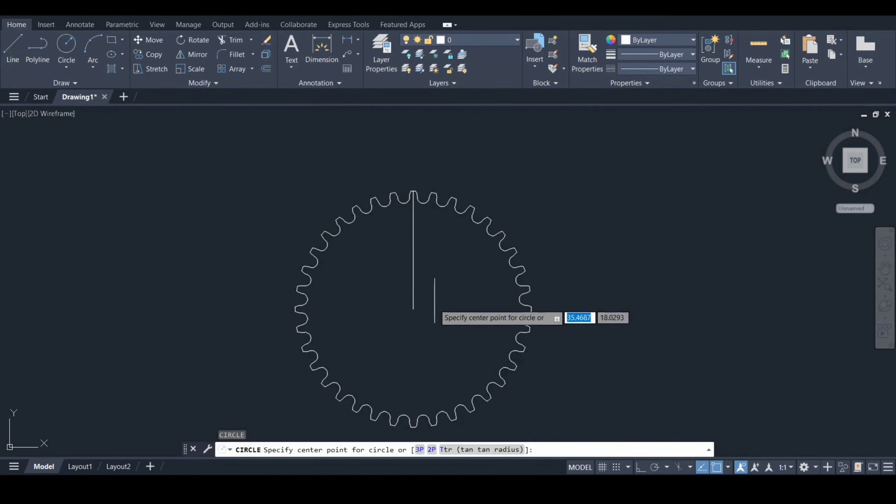
click(413, 309)
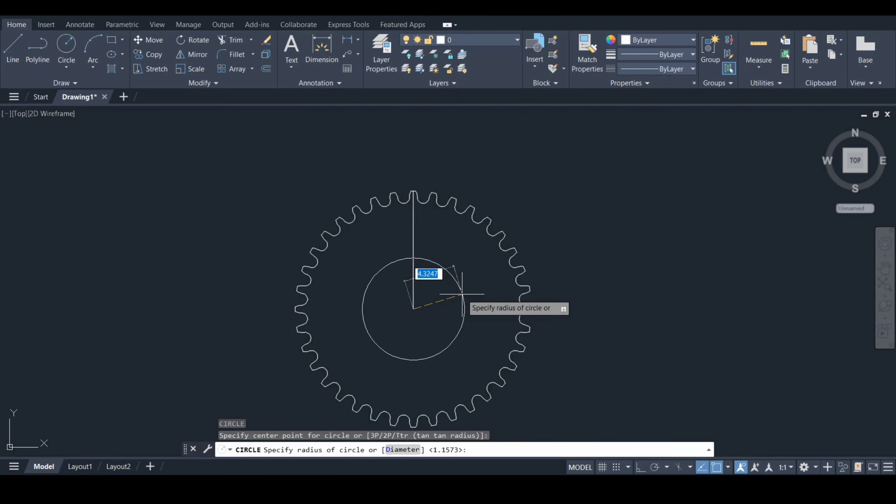
key(Escape)
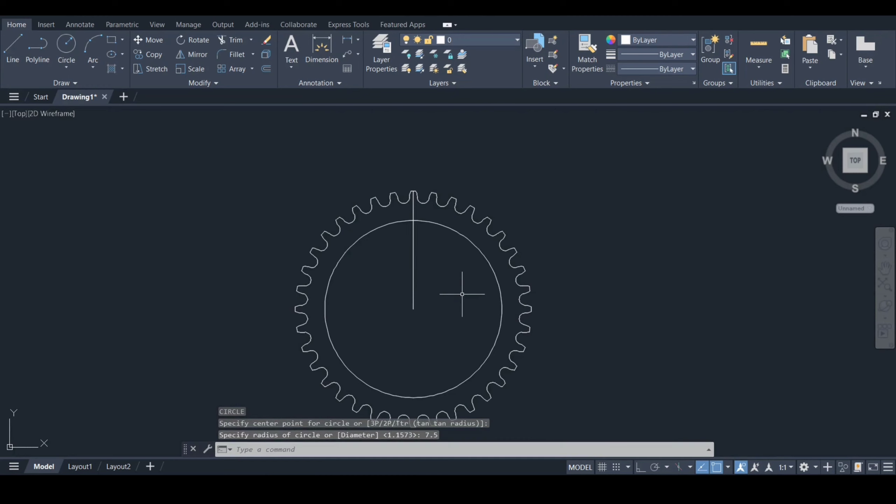
text(c)
key(Return)
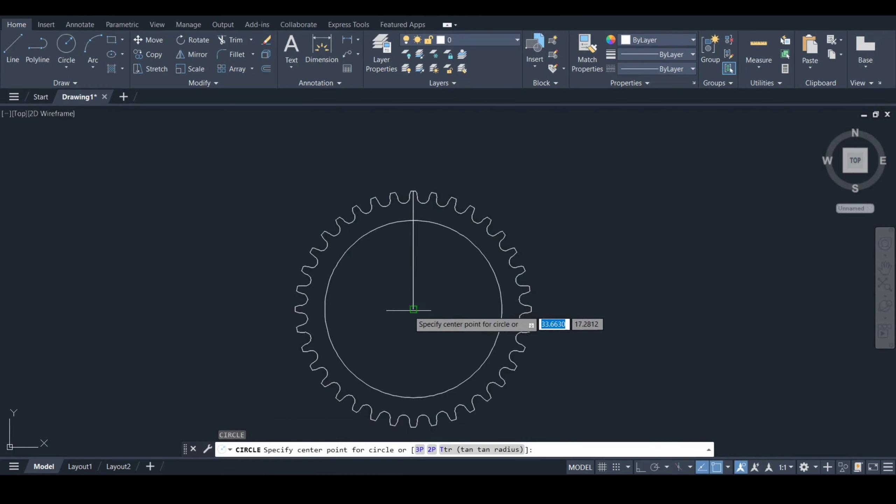
click(413, 309)
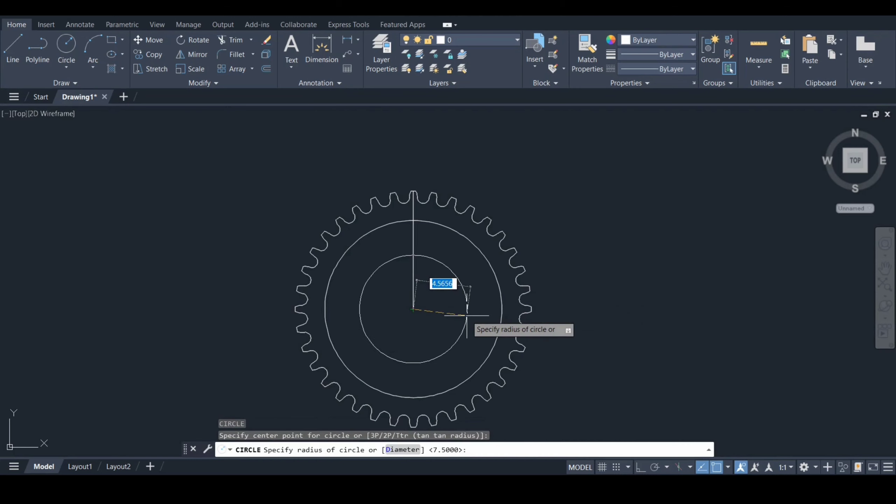
text(5)
key(Return)
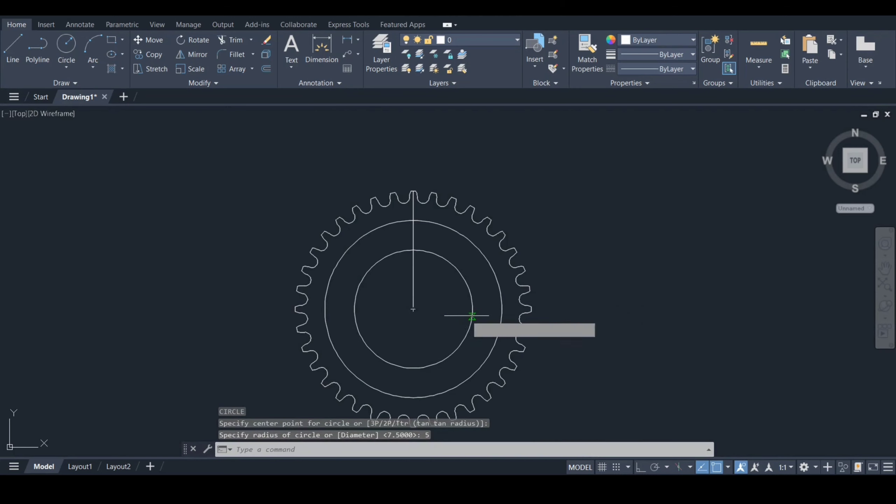
Try a circle of radius 3.96 at the gear centre, and undo it
key(Return)
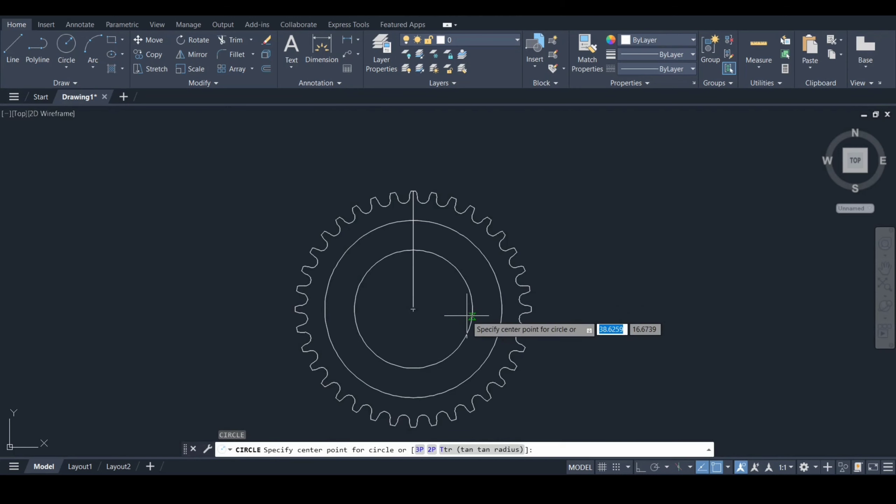
click(413, 309)
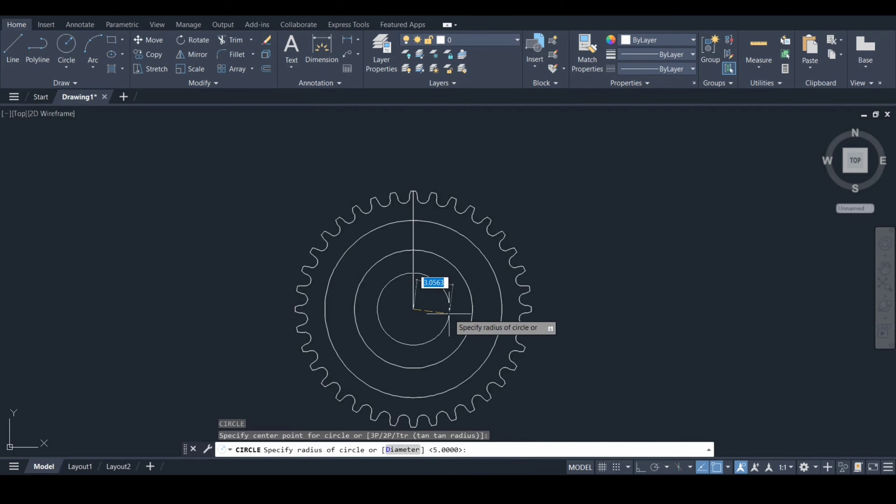
text(3.96)
key(Return)
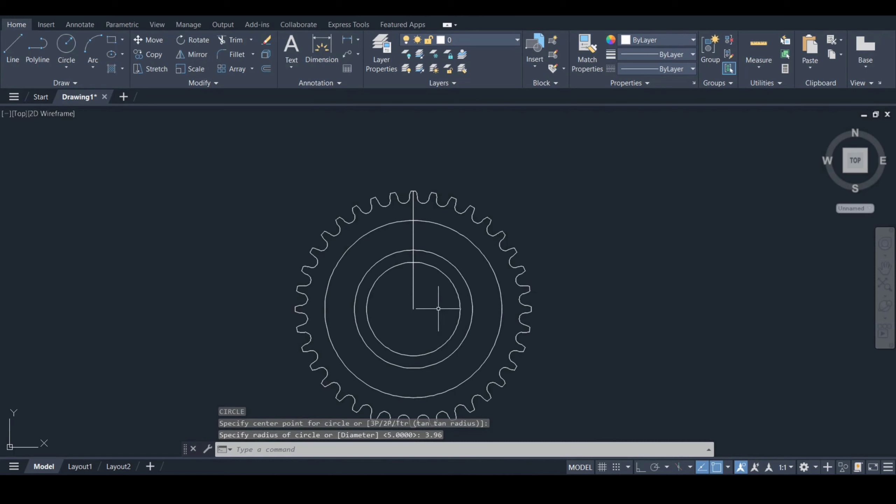
key(ctrl+z)
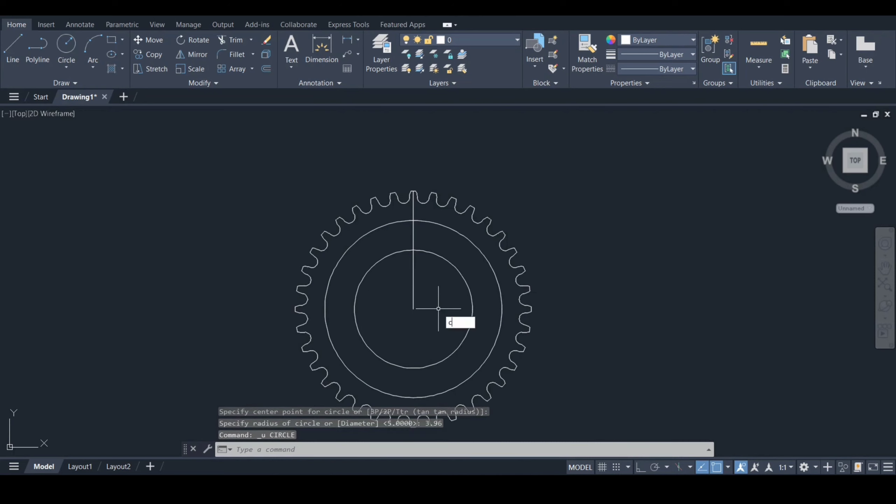
Draw a circle of radius 3.69 centred on the gear centre
text(c)
key(Return)
click(413, 309)
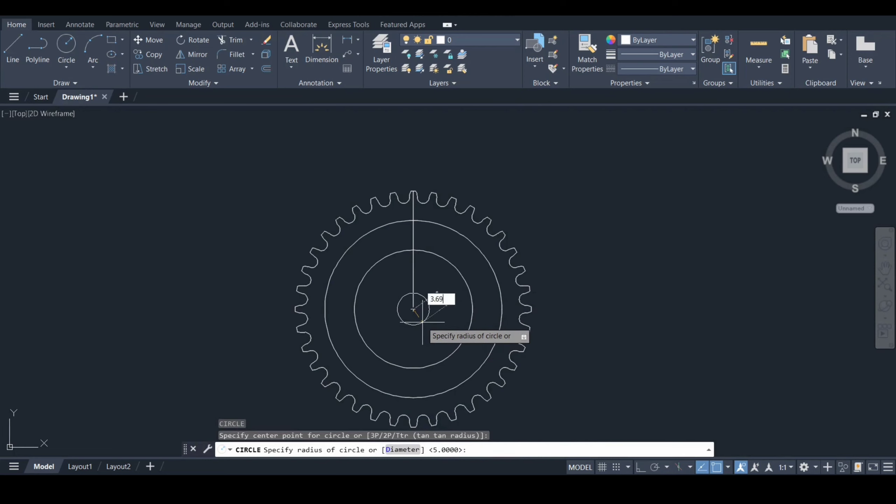
key(Return)
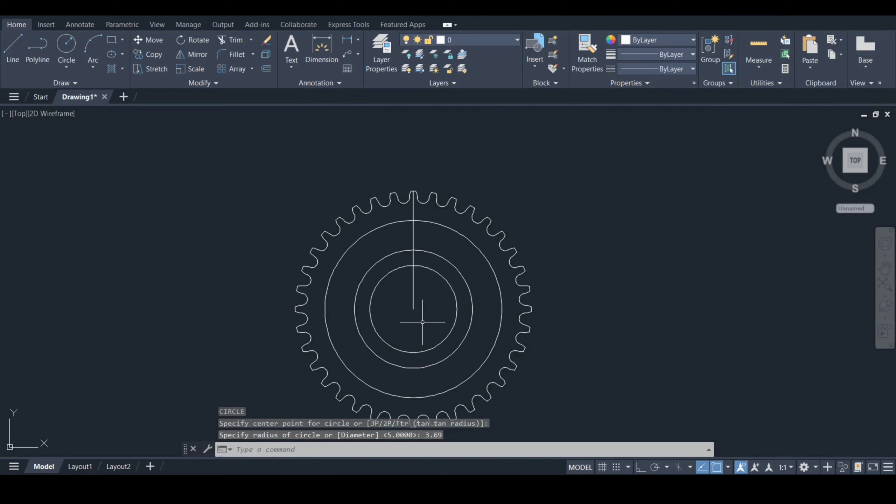
text(TR)
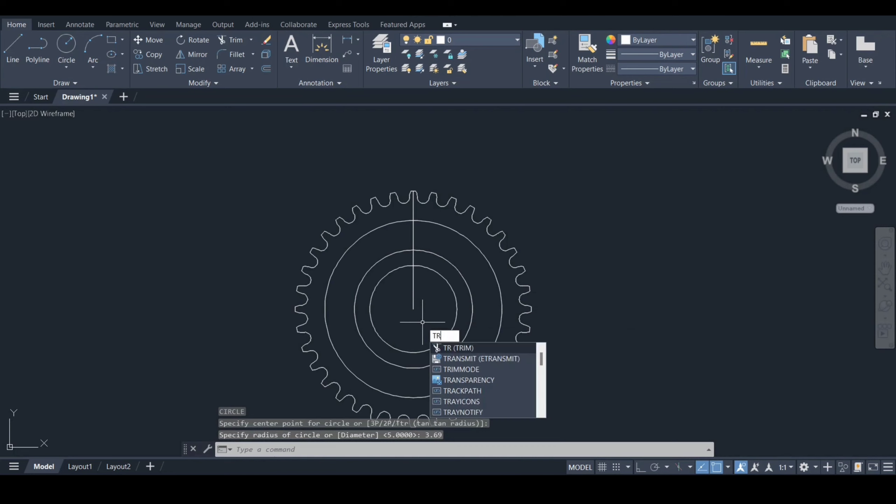
key(Escape)
Draw a line 12 units long at 55 degrees from the gear centre out past the teeth
text(L)
key(Return)
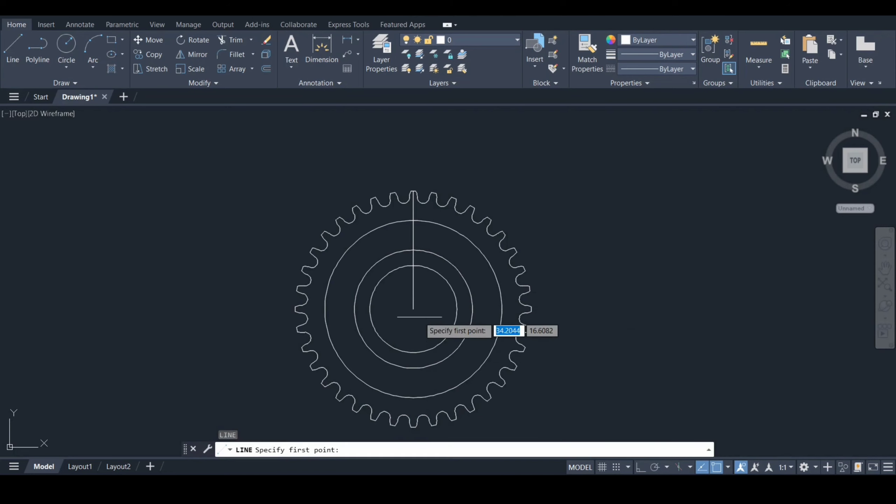
click(414, 308)
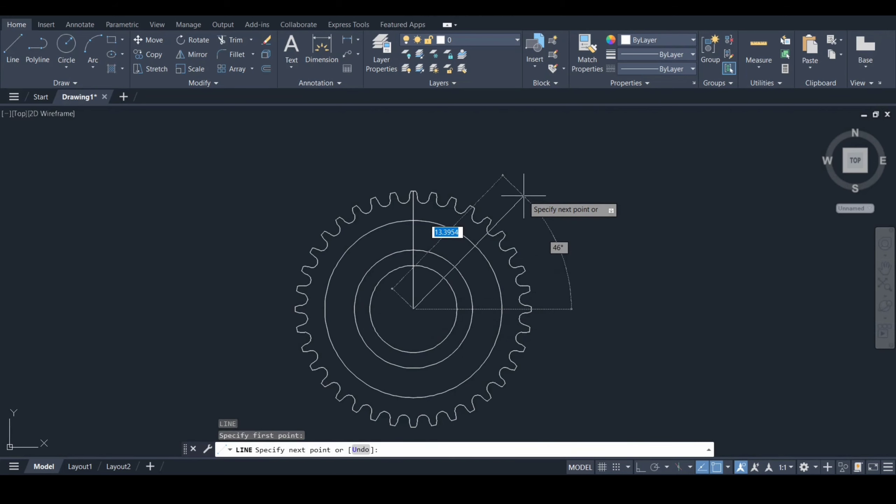
text(12)
key(Tab)
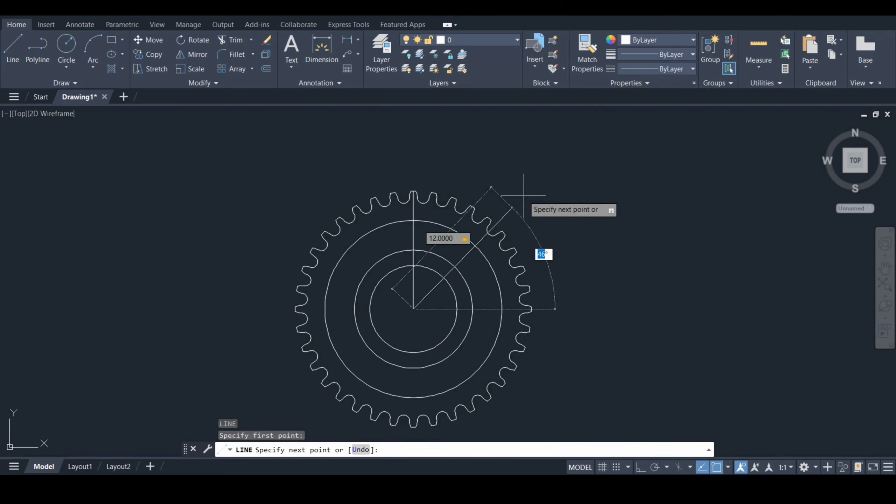
key(Return)
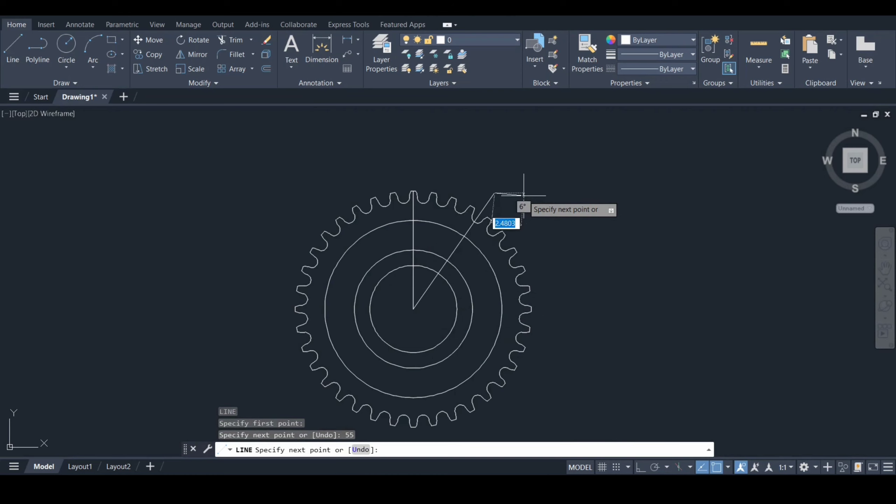
key(Escape)
Mirror the angled line across the vertical centre line, keeping the original
text(mi)
key(Return)
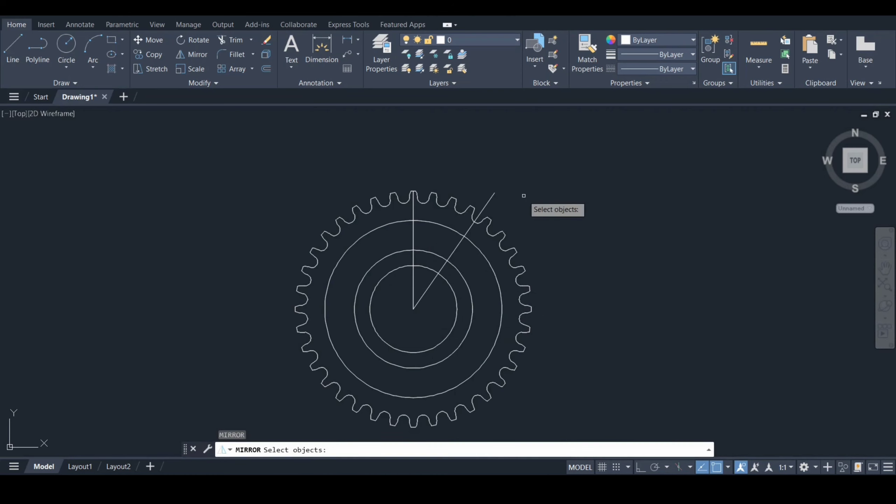
click(488, 201)
key(Return)
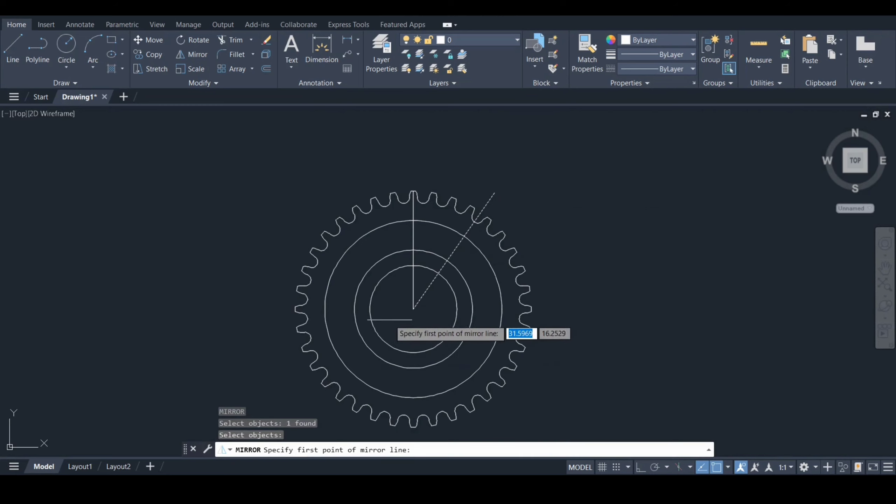
click(413, 309)
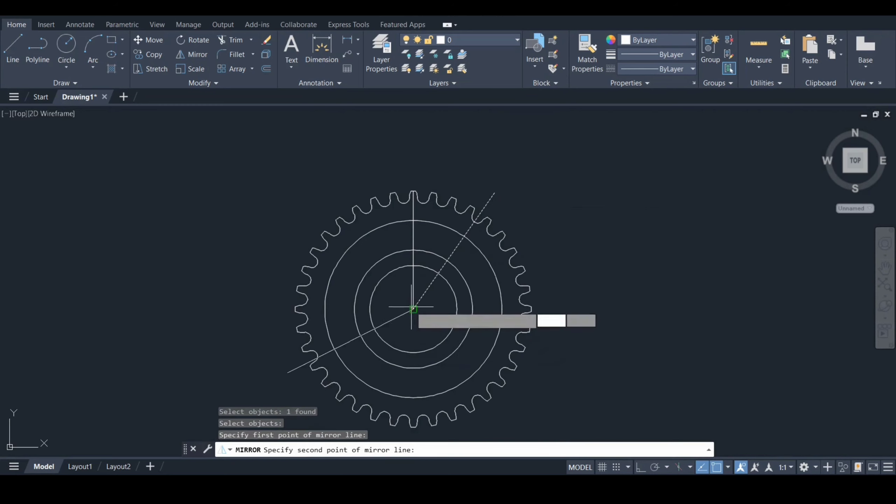
click(413, 151)
click(439, 189)
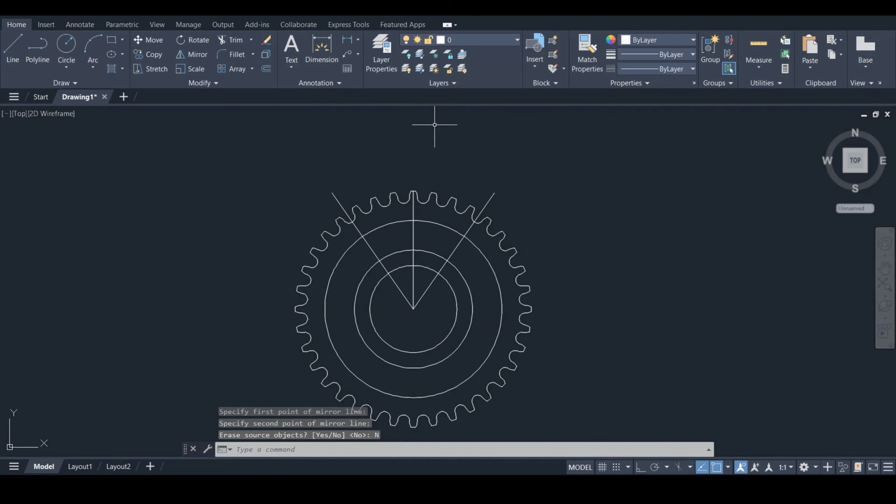
Trim the two larger inner circles and both angled lines so only the closed window outline above the centre bore is left
text(tr)
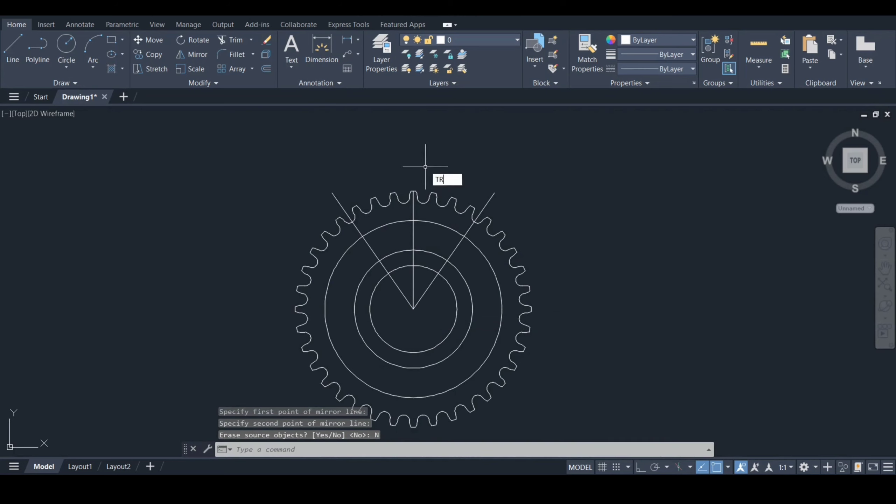
key(Return)
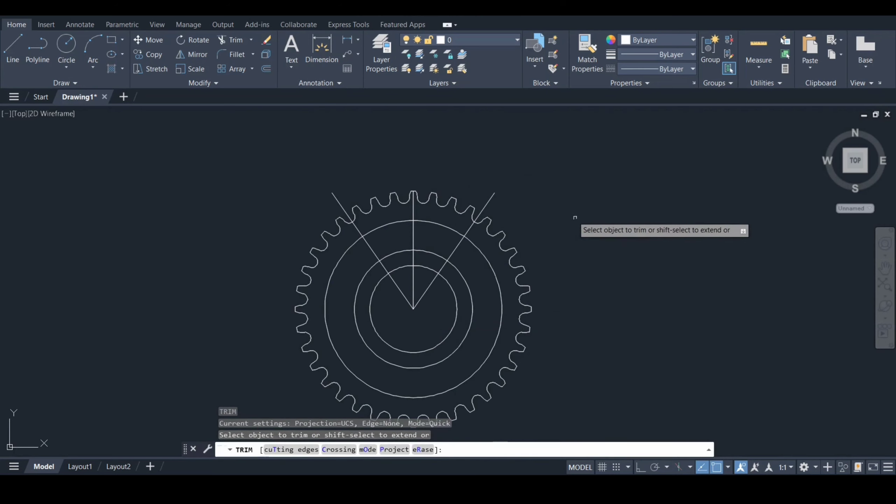
click(484, 258)
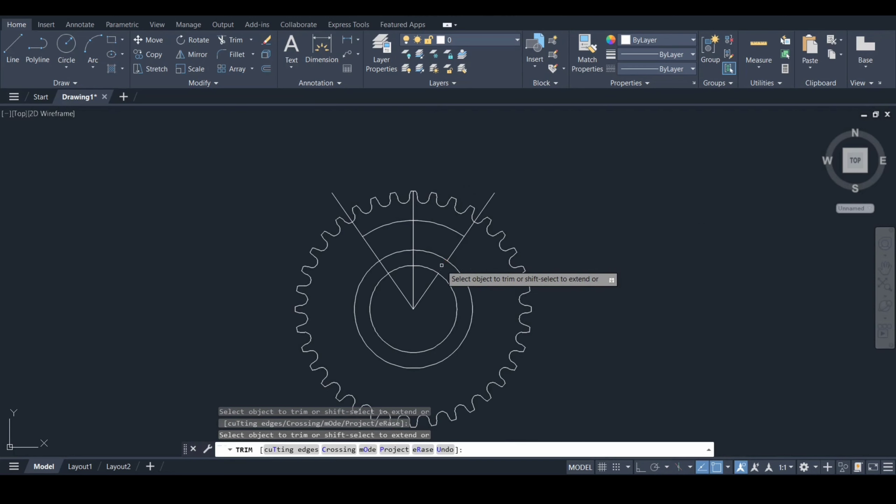
click(453, 263)
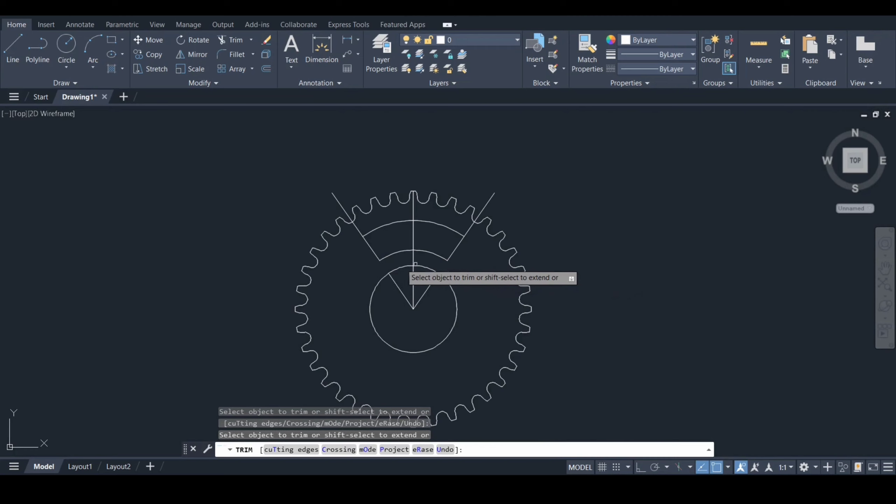
click(423, 295)
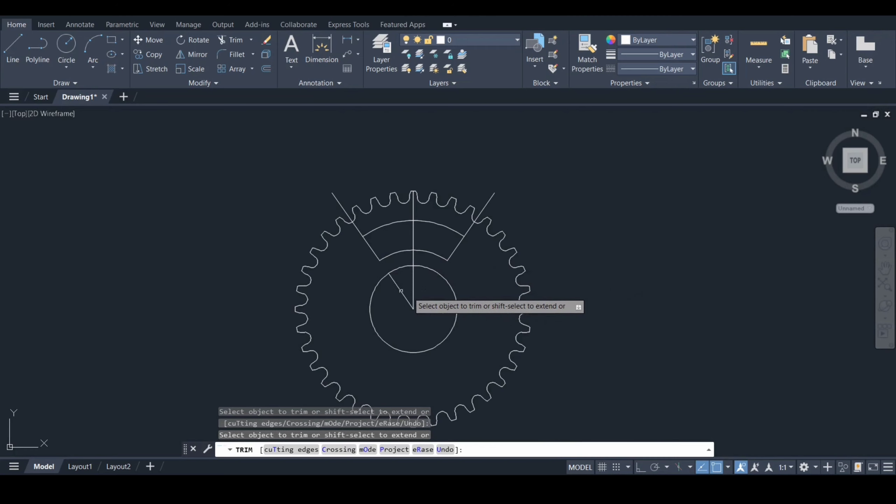
click(401, 291)
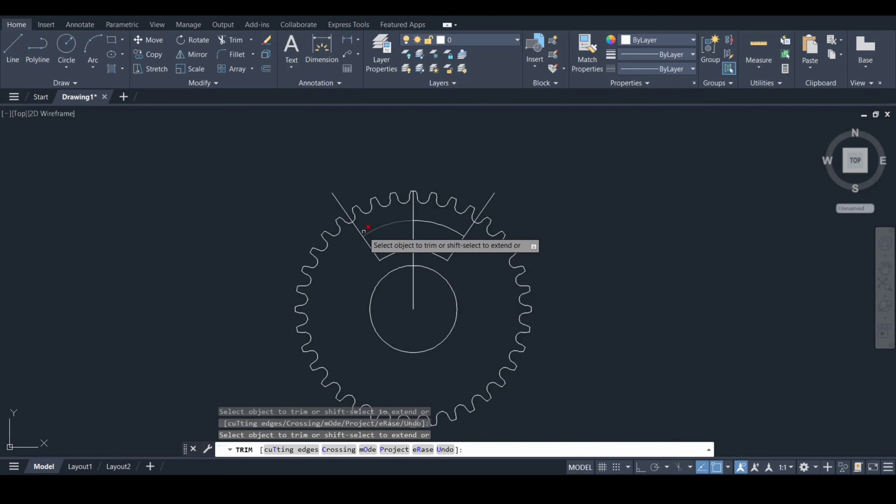
click(337, 196)
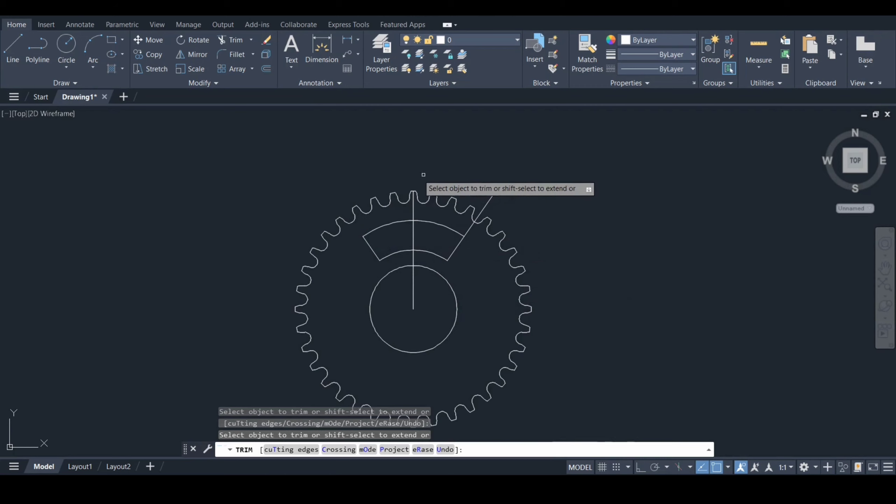
click(488, 203)
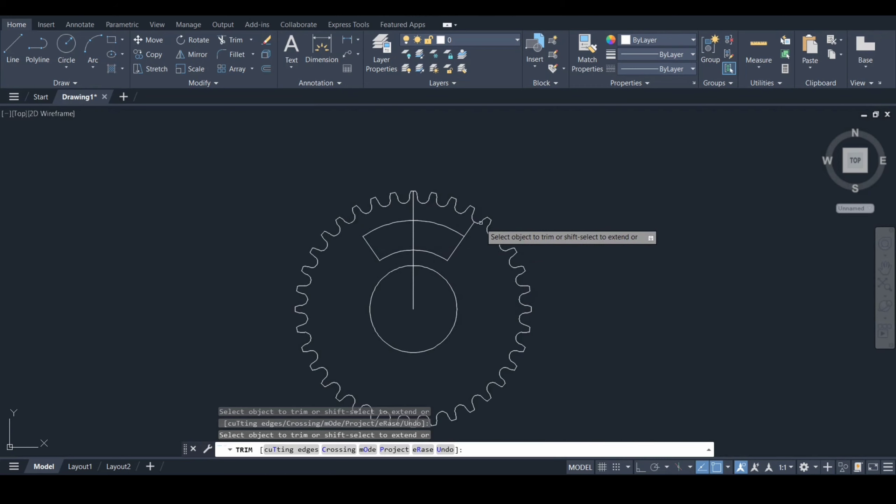
click(470, 229)
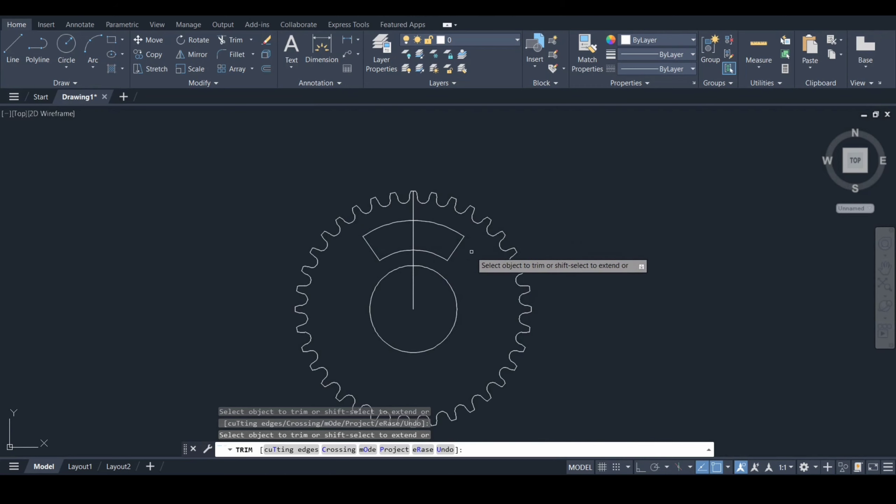
key(Return)
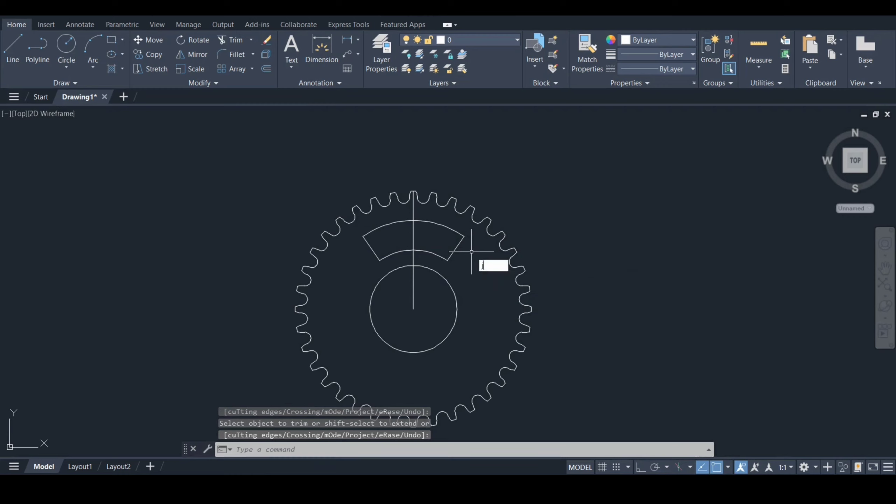
Join the window's two arcs and two angled side lines into one polyline
text(j)
key(Return)
click(455, 249)
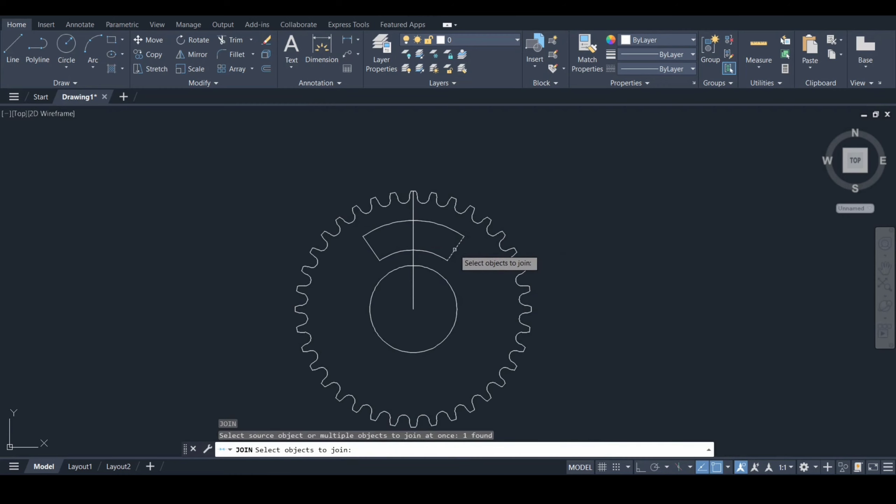
click(439, 257)
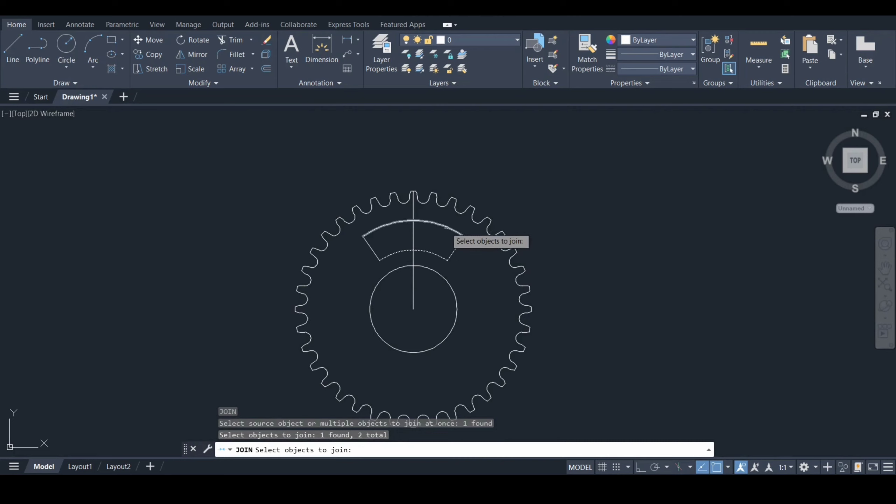
click(446, 227)
click(367, 242)
key(Return)
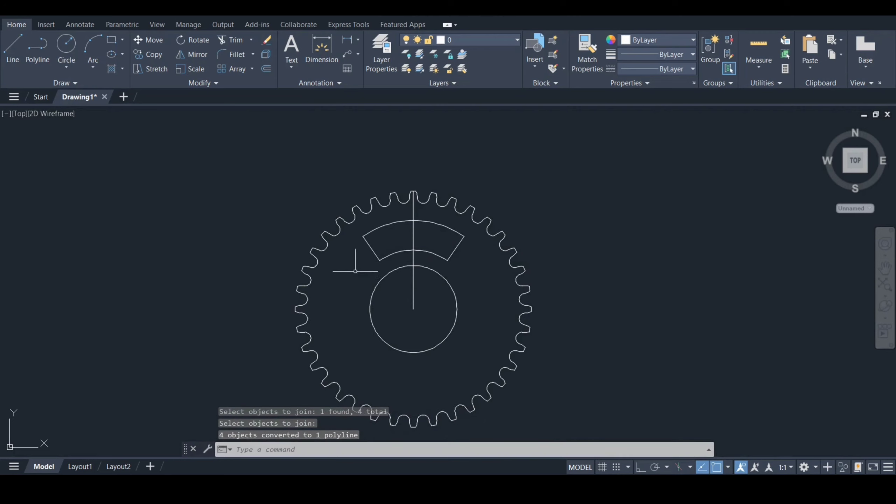
Fillet the window's upper-left and lower-left corners with a radius of 1
text(f)
key(Return)
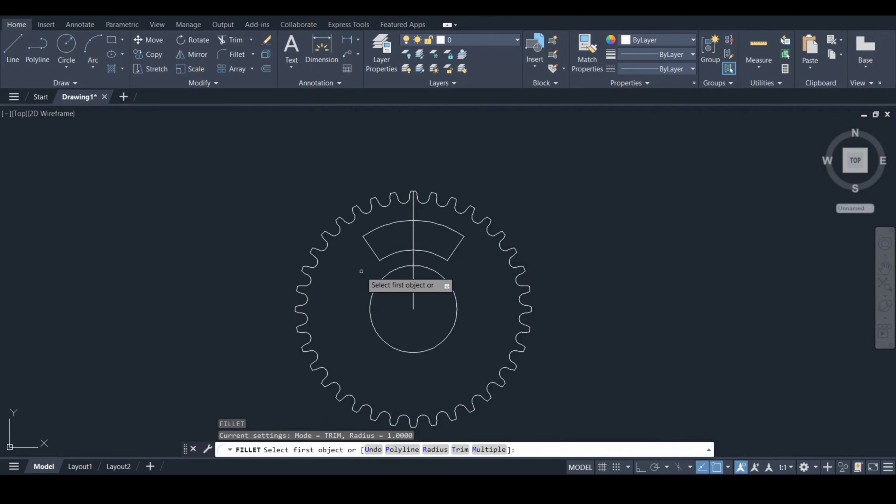
text(r)
key(Return)
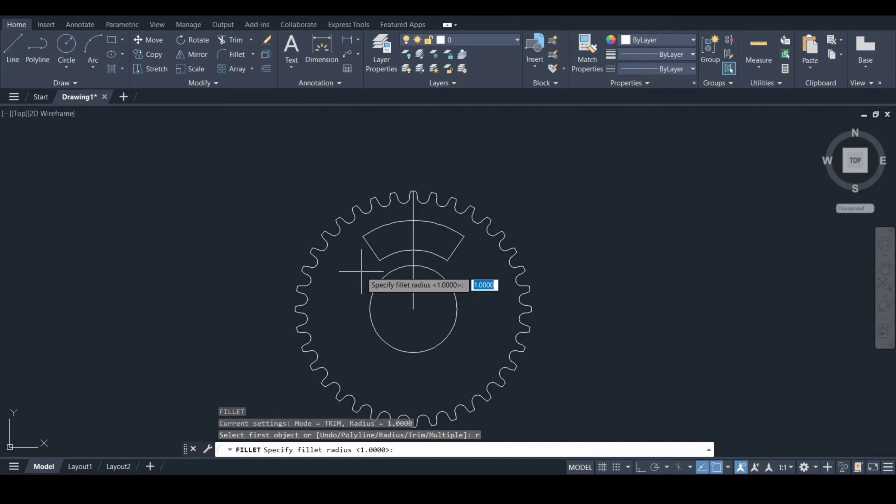
text(1)
key(Return)
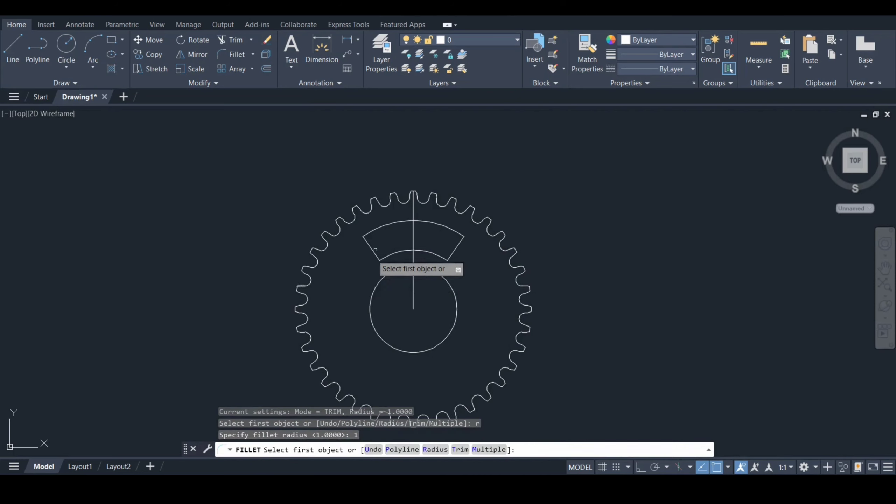
click(369, 245)
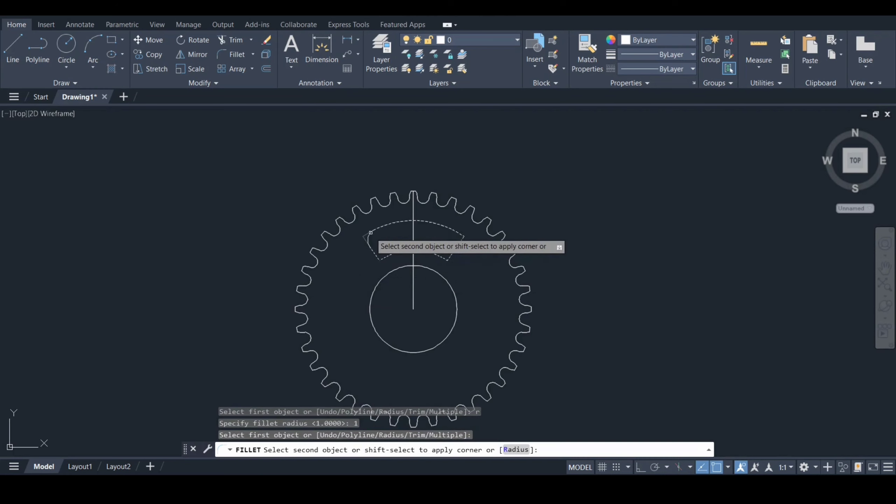
click(370, 233)
key(Return)
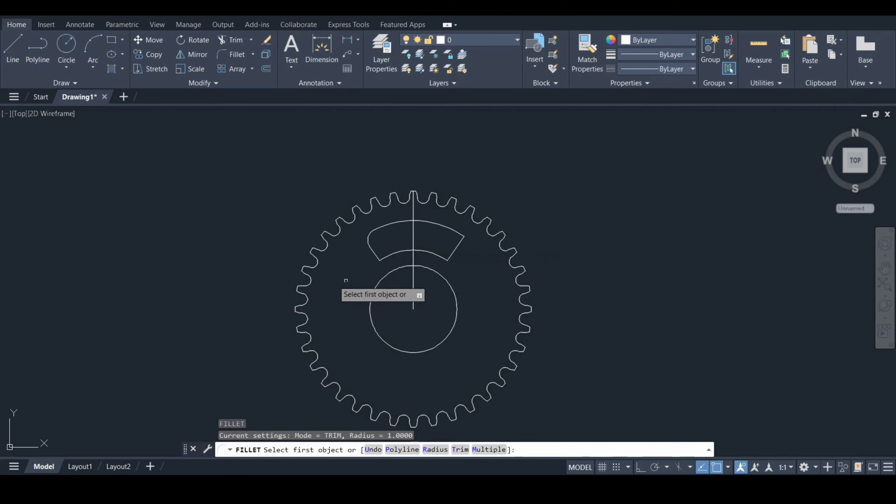
click(380, 252)
click(391, 253)
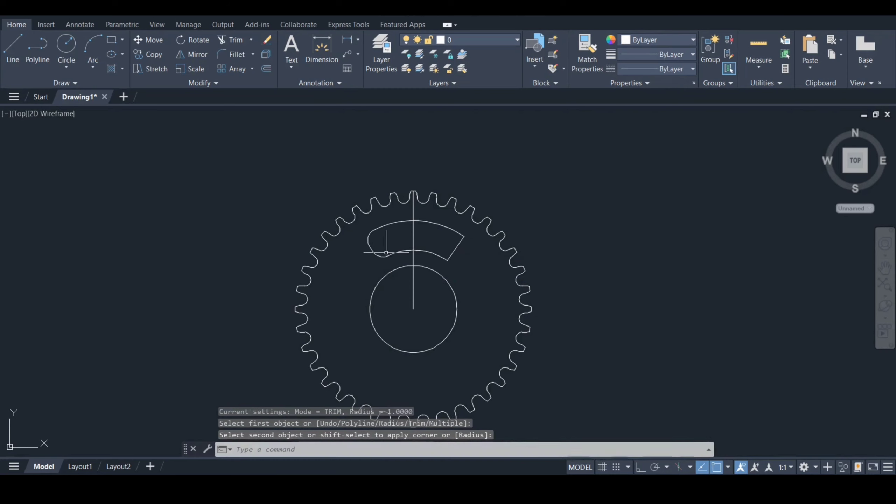
Fillet the window's lower-right and upper-right corners with the same radius of 1
key(Return)
click(452, 253)
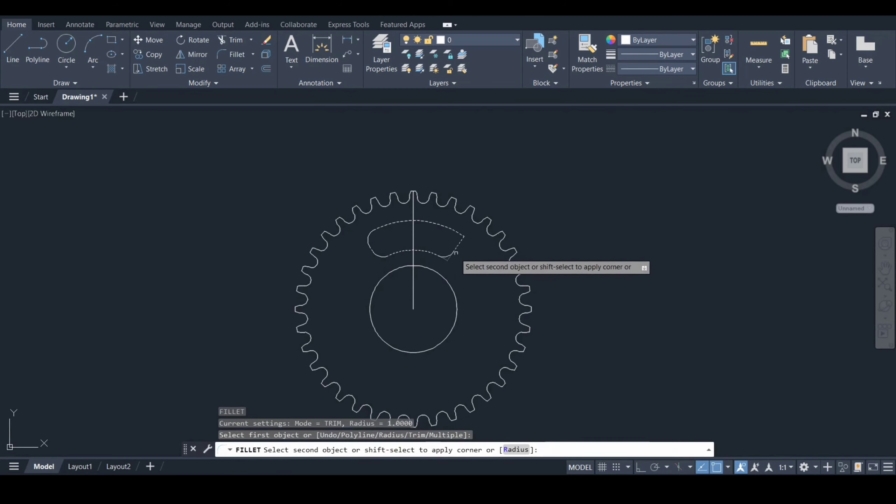
click(456, 248)
key(Return)
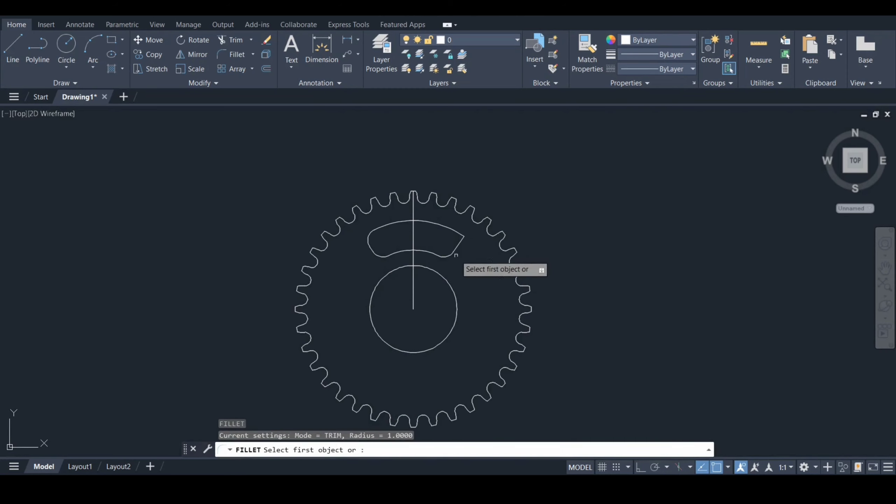
click(460, 242)
click(460, 244)
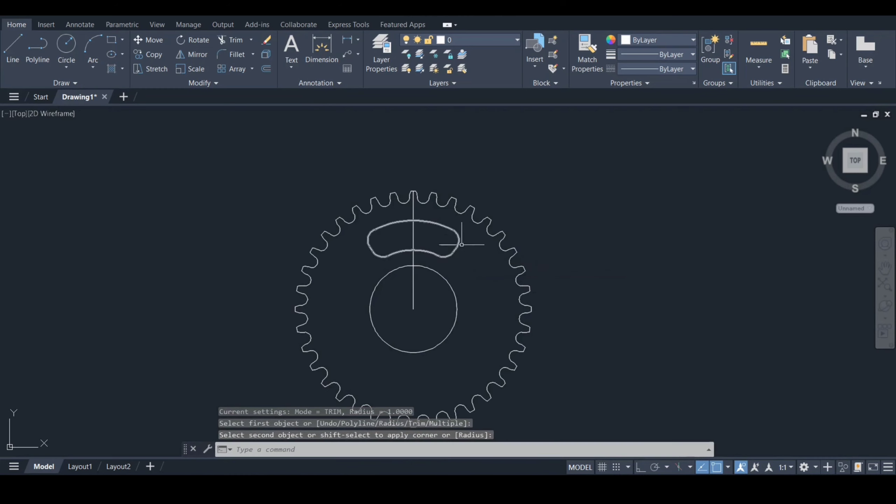
click(456, 253)
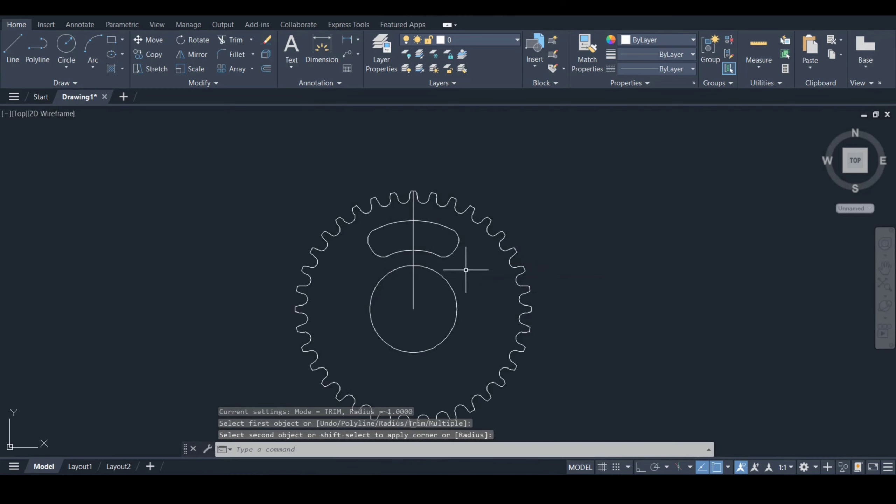
Create a polar array of the rounded window with 4 items over 360 degrees around the gear centre
text(a)
key(Down)
key(Return)
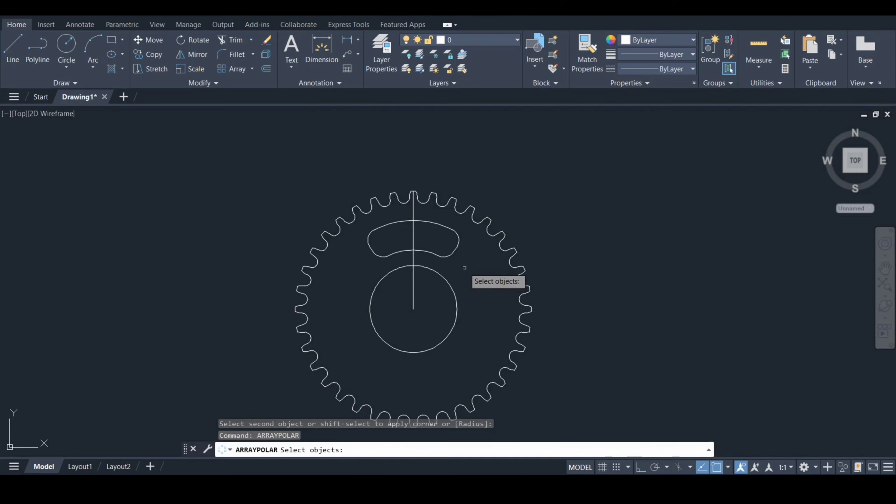
click(450, 254)
key(Return)
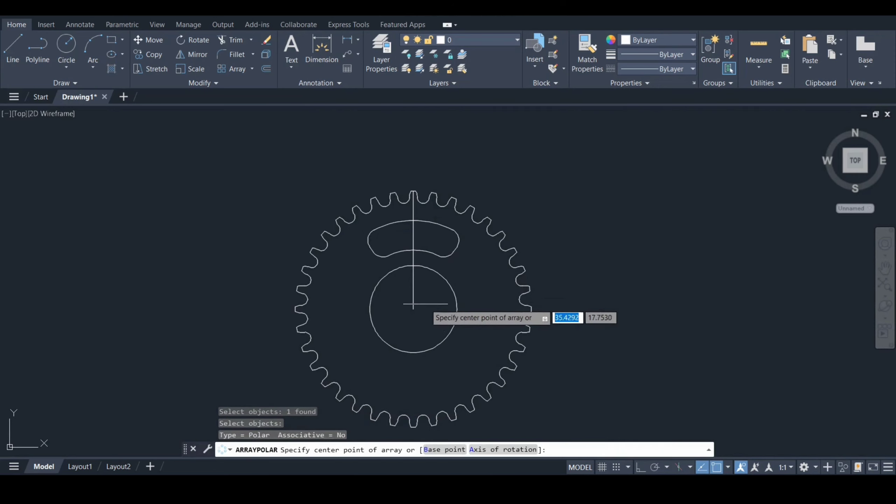
click(413, 309)
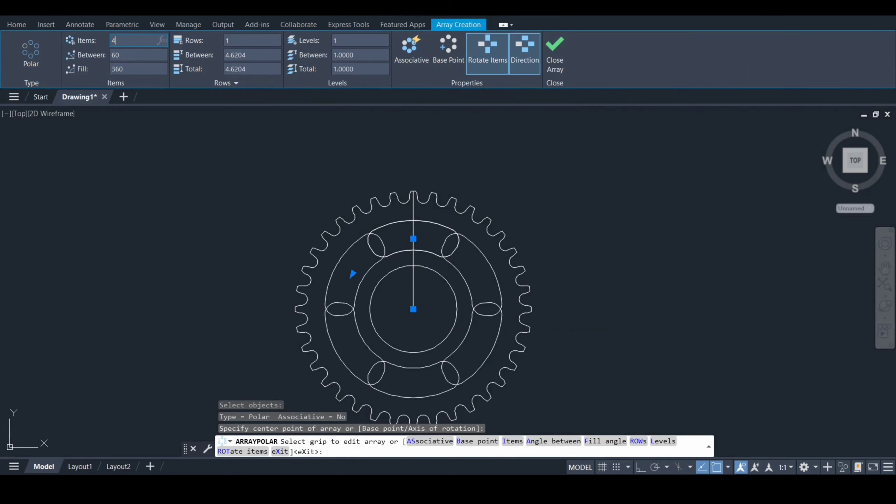
key(Return)
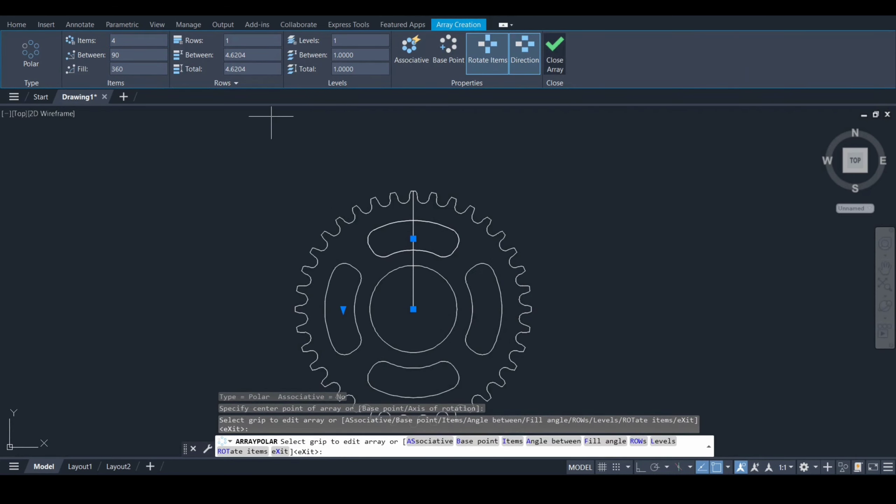
key(Return)
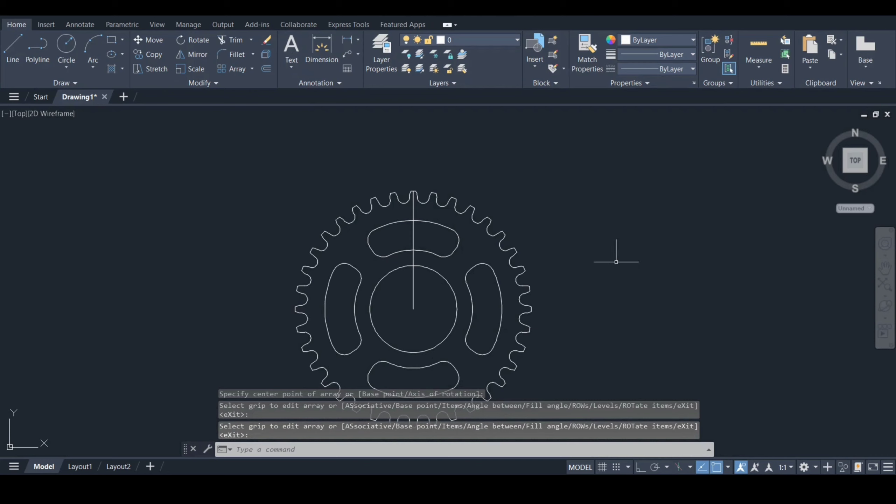
Draw a line 12 units long at 45 degrees from the gear centre out past the teeth
middle_drag(612, 246, 610, 215)
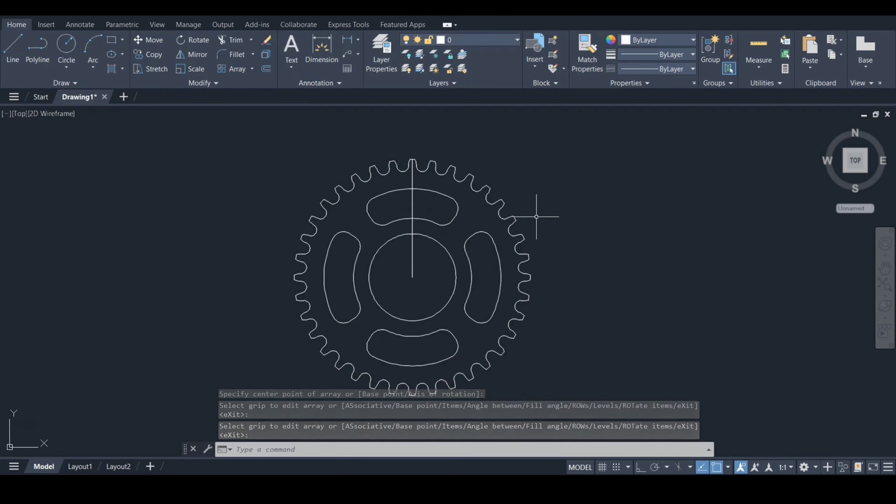
text(l)
key(Return)
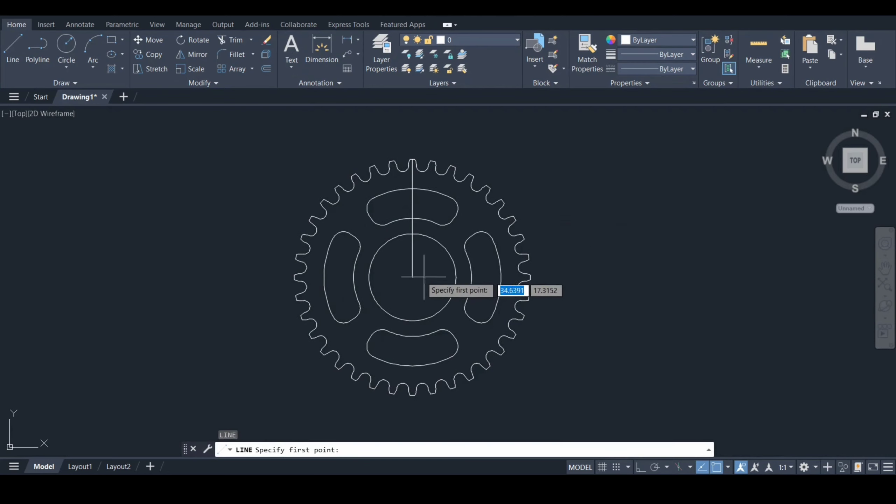
click(413, 278)
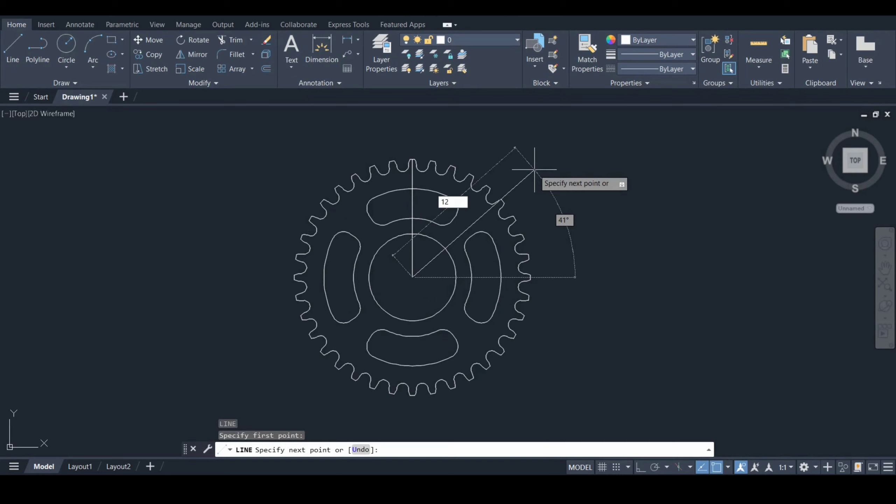
key(Tab)
text(45)
key(Return)
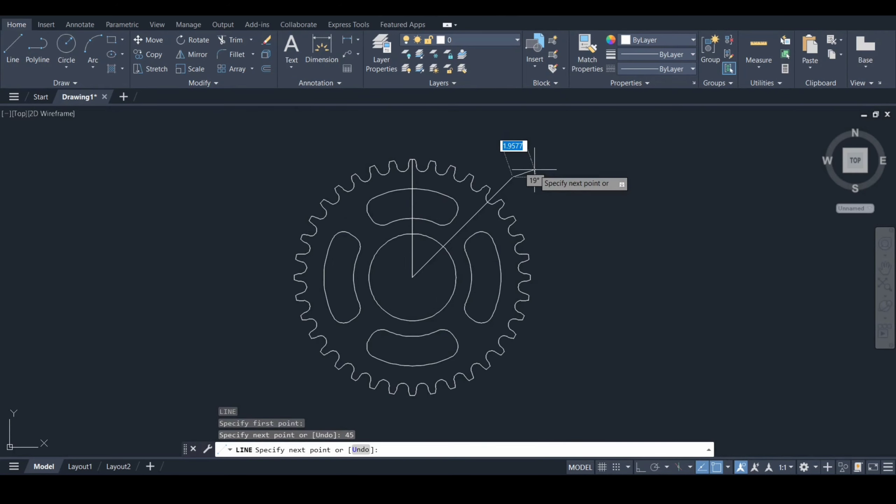
key(Return)
Draw a circle of radius 0.4 centred on the 45-degree line, just outside the centre bore
text(c)
key(Return)
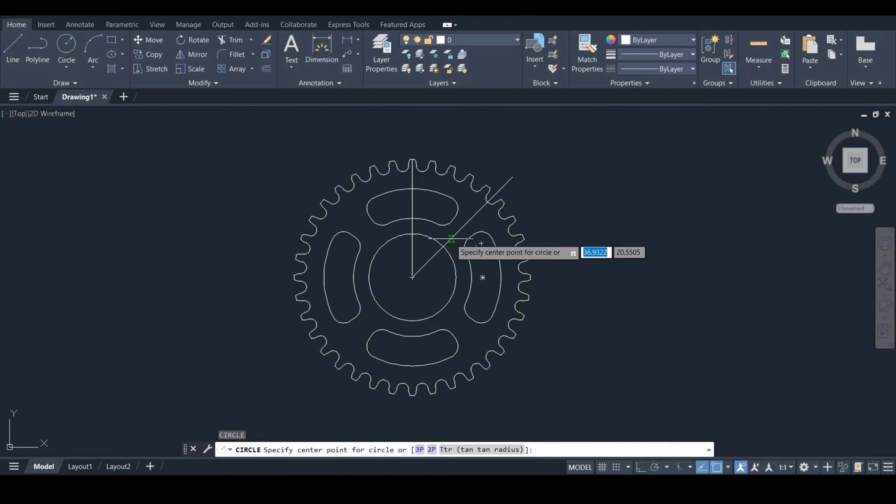
click(451, 239)
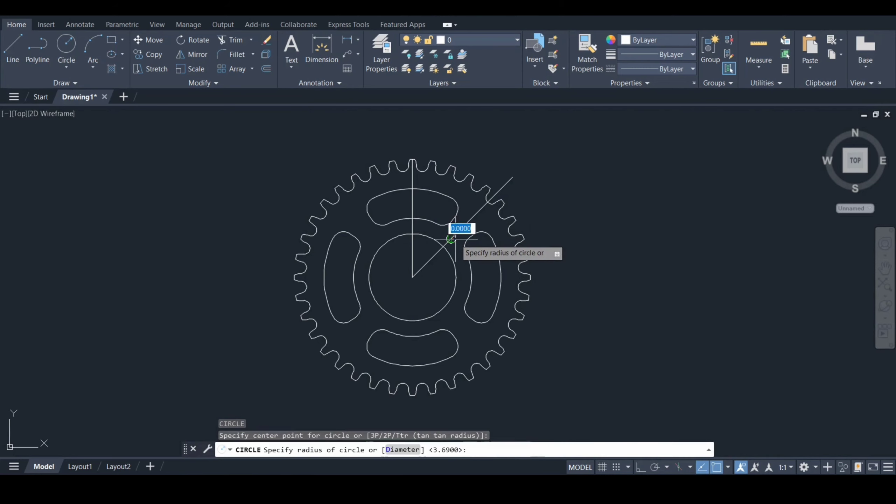
text(0.4)
key(Return)
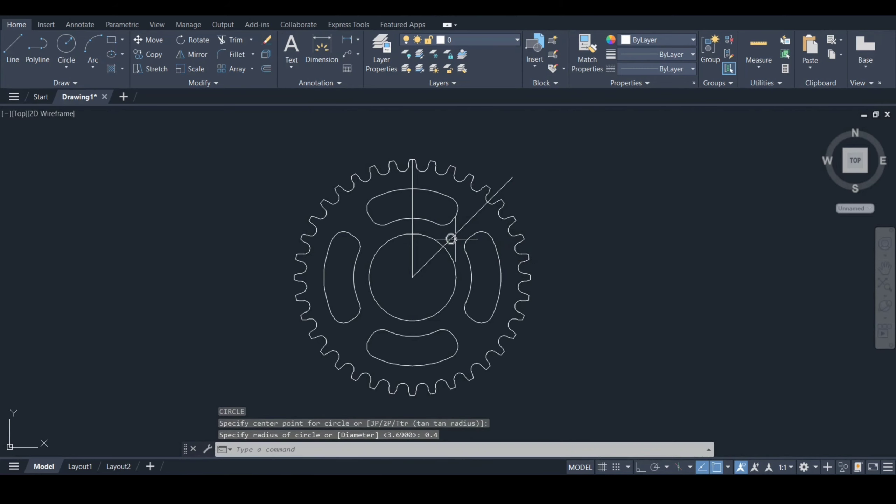
Erase the 45-degree construction line running from the gear centre past the teeth
text(E)
key(Return)
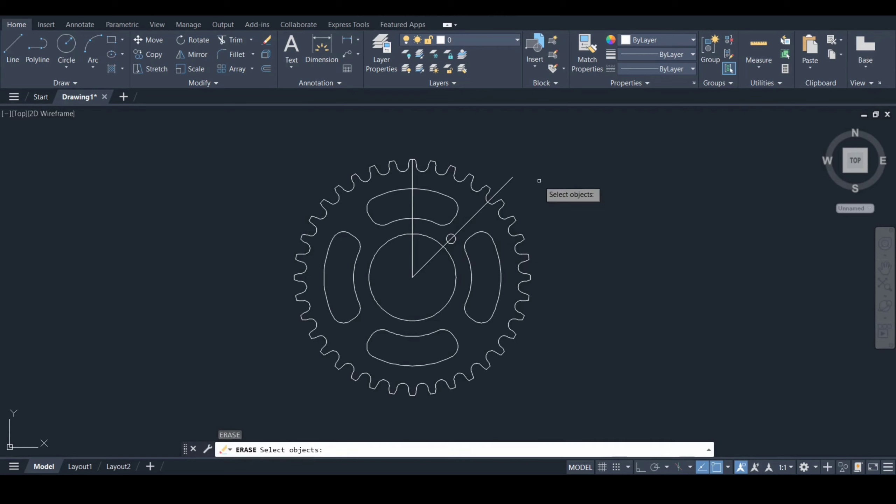
click(510, 180)
key(Return)
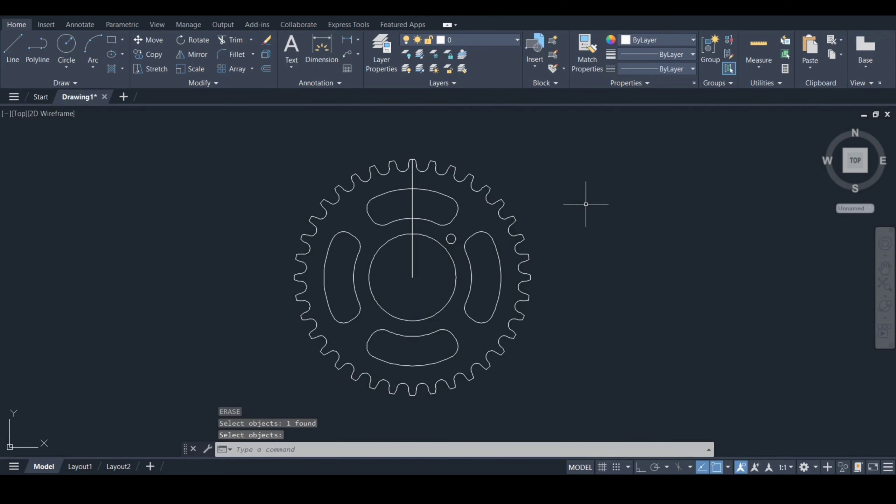
text(ar)
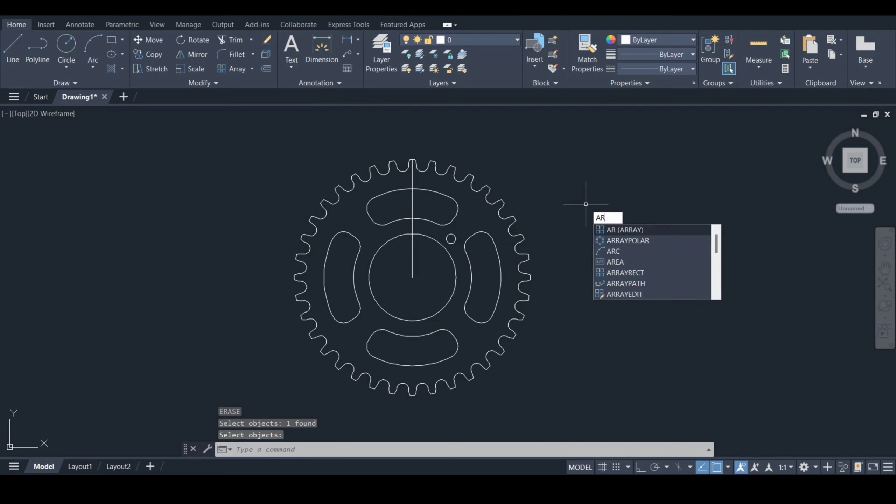
key(Down)
key(Return)
click(451, 238)
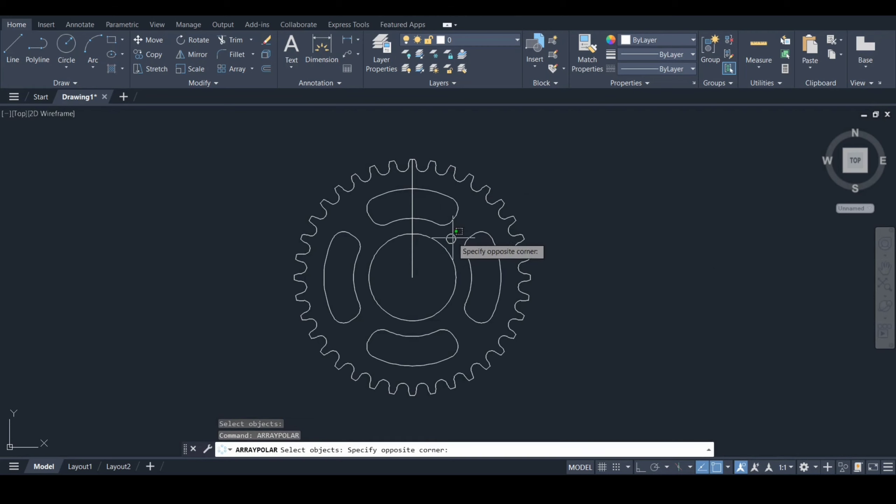
key(Escape)
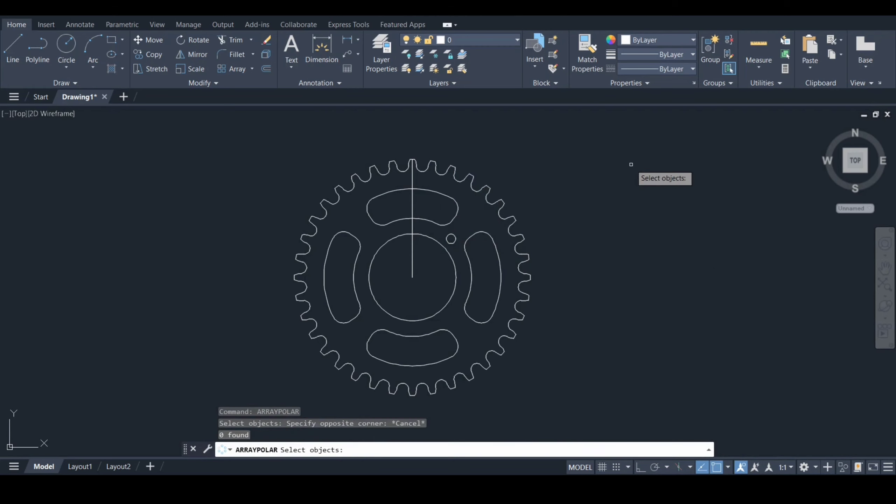
key(Escape)
Create a polar array of the small circle with 4 items over 360 degrees around the gear centre
text(ar)
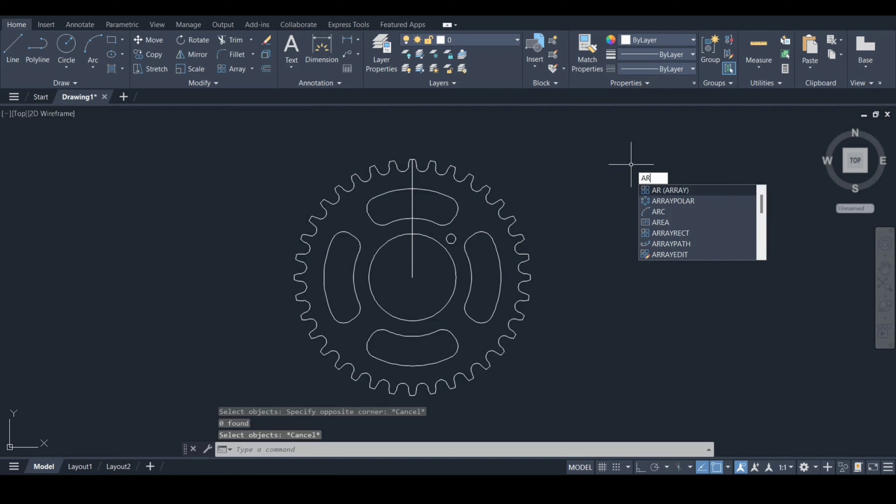
key(Down)
key(Return)
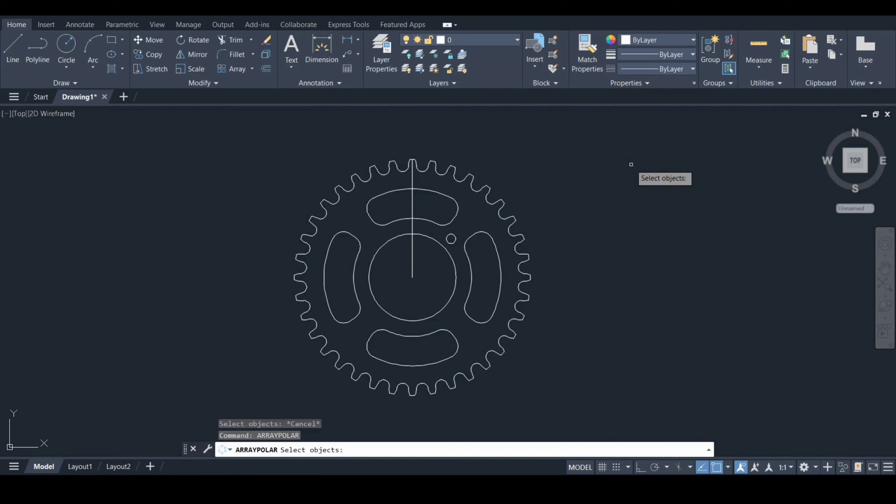
click(451, 239)
key(Return)
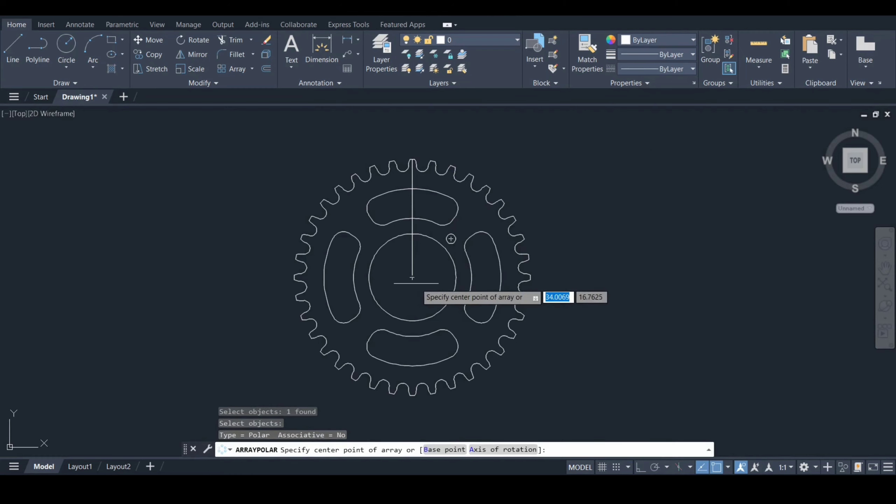
click(411, 278)
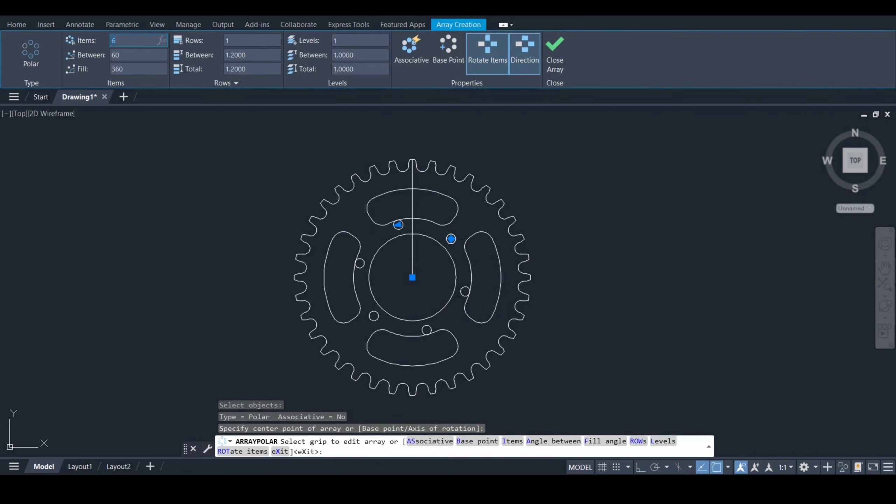
key(Return)
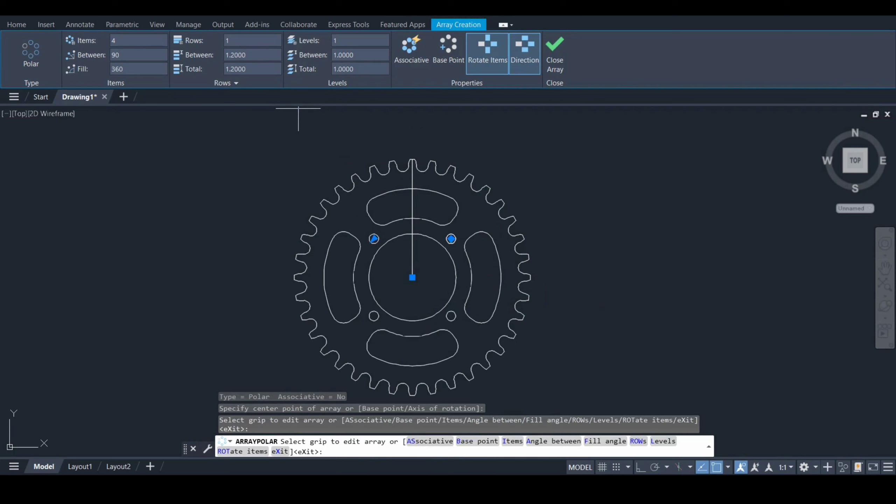
click(555, 53)
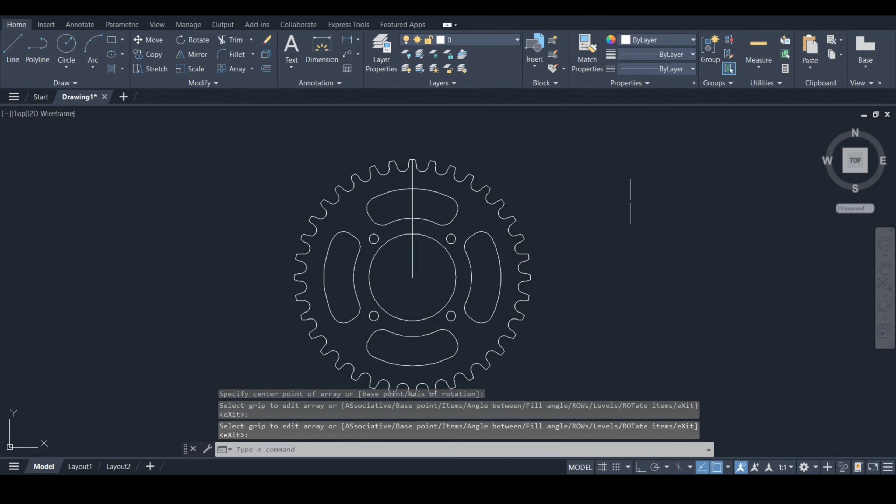
Switch to the SW Isometric view and hide the toothed gear outline
click(19, 113)
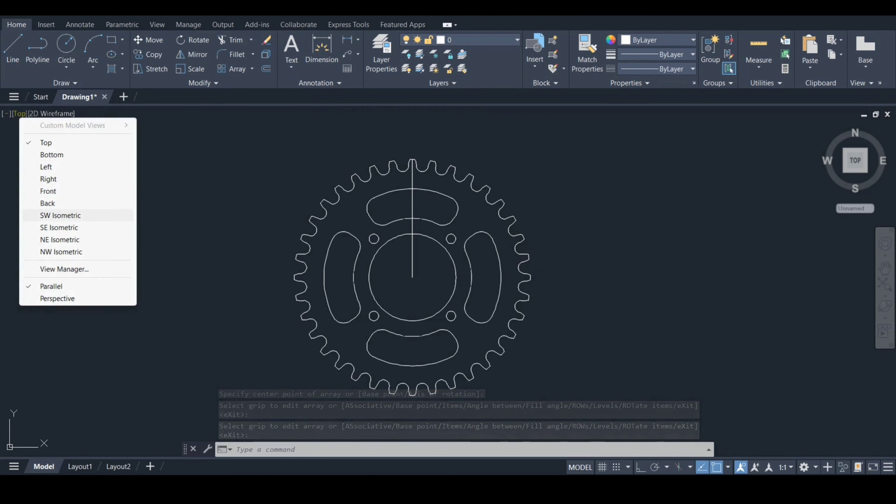
click(52, 216)
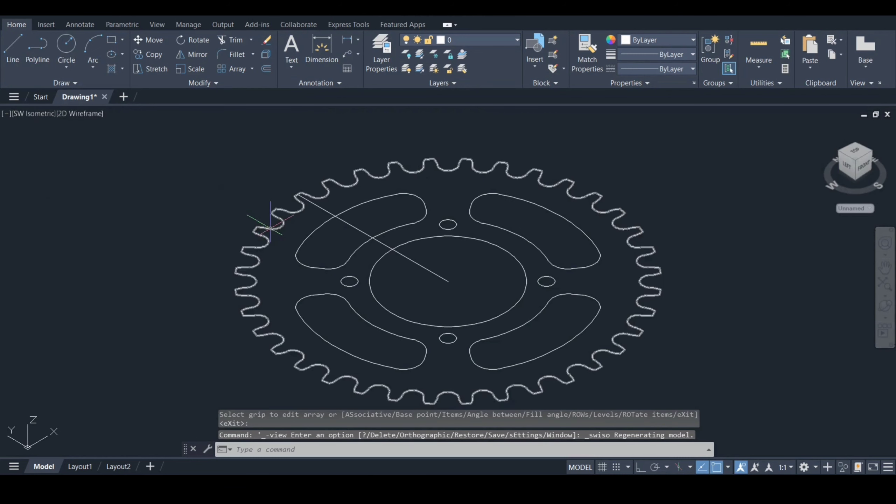
click(274, 244)
right_click(272, 247)
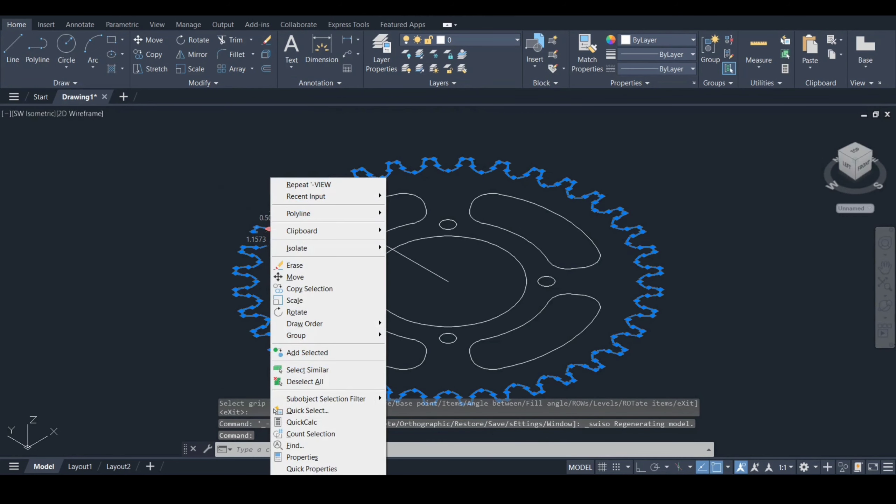
mouse_move(325, 248)
click(420, 260)
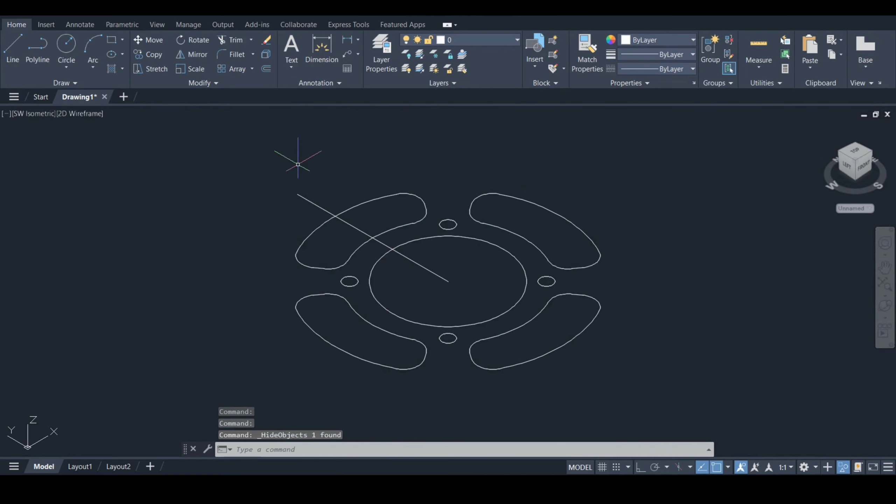
Draw a vertical line 1.5 units long upward from the gear centre along the Z axis
text(l)
key(Return)
click(448, 281)
text(1.)
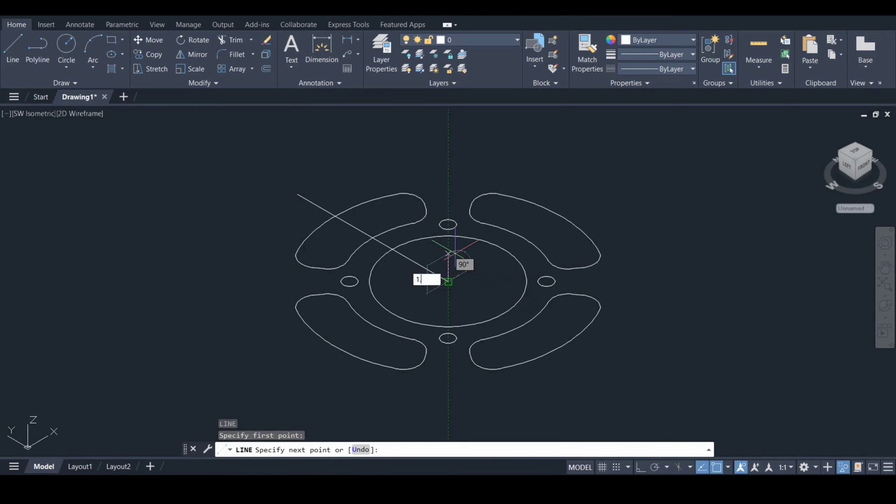
text(5)
key(Return)
key(Escape)
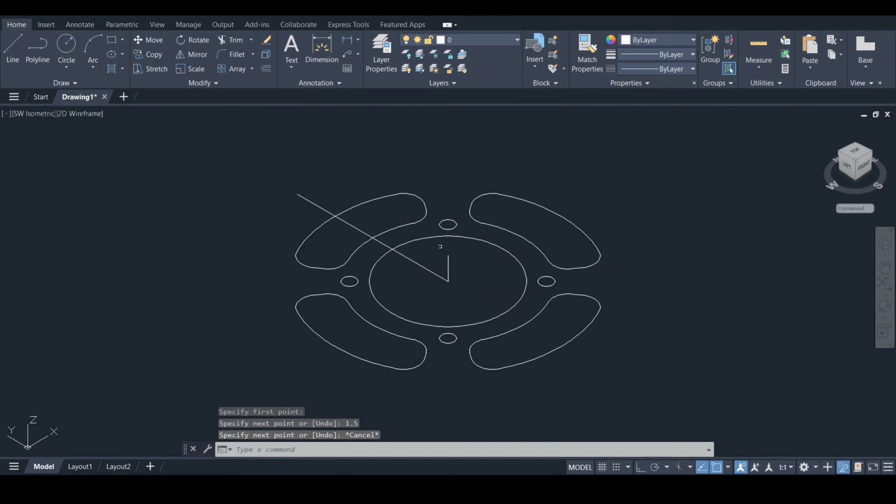
Draw a vertical line 0.37 units long upward from the outer end of the radial line, with Ortho on
key(Return)
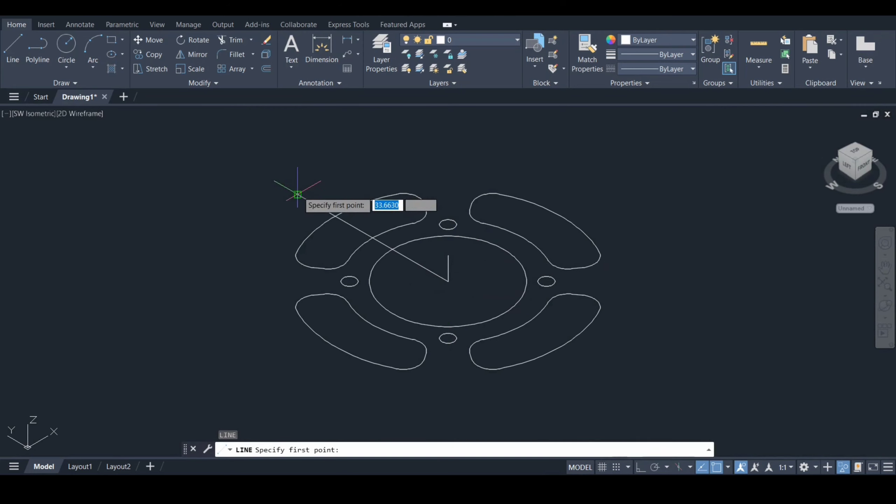
click(297, 194)
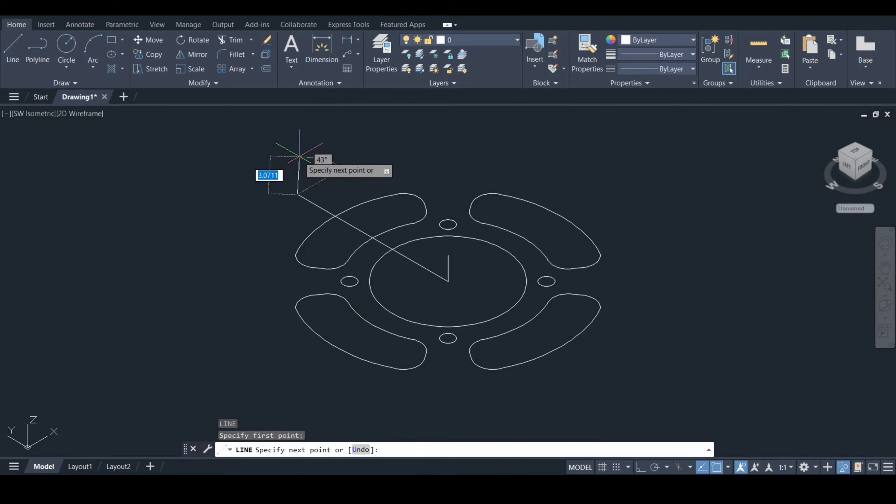
key(F8)
text(0.3)
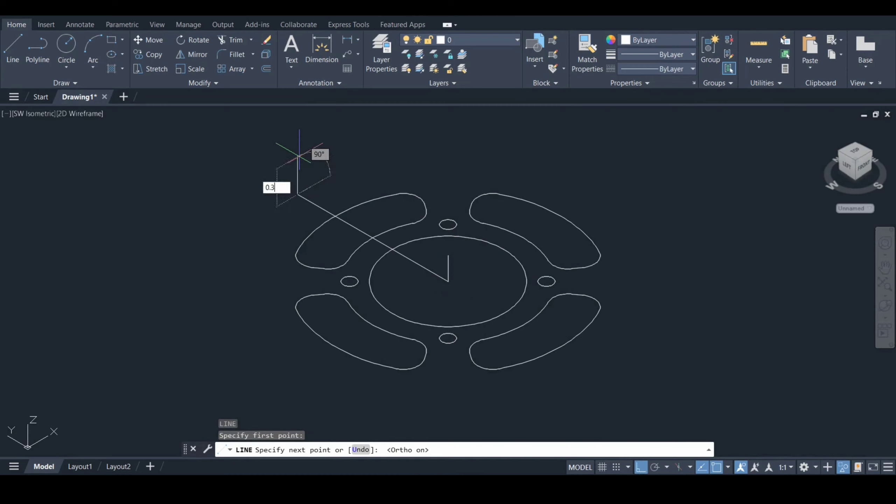
text(7)
key(Return)
key(Escape)
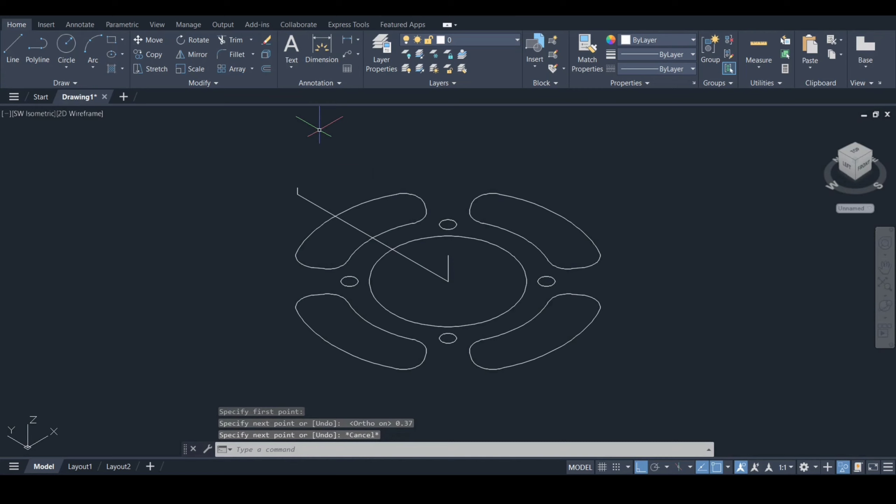
With Ortho off, draw a sloped line from the top of the short vertical line down to the radial line
scroll(310, 137, up, 6)
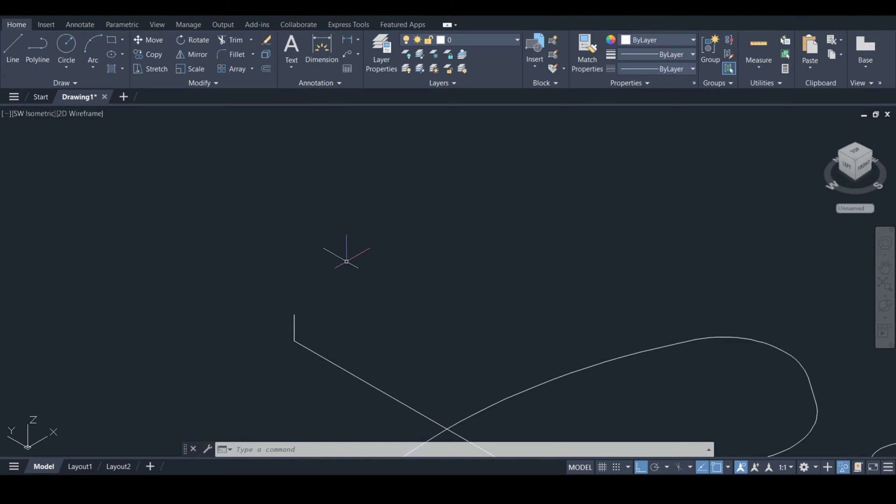
text(l)
key(Return)
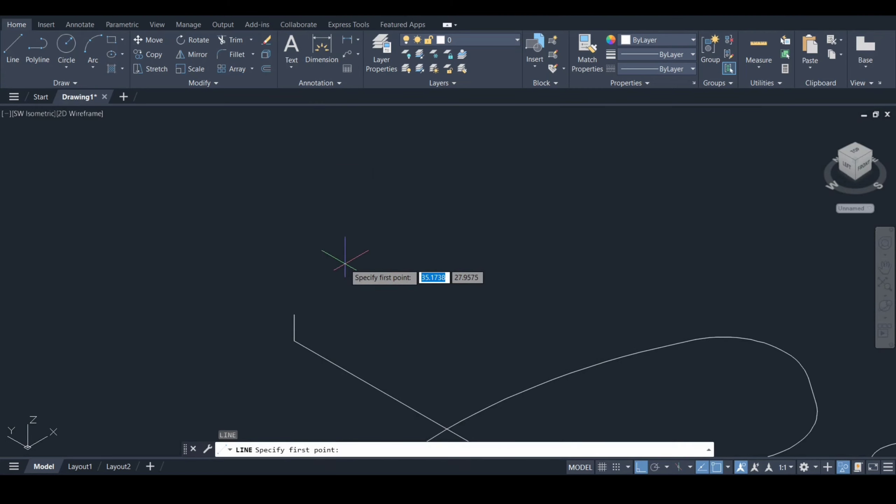
click(295, 314)
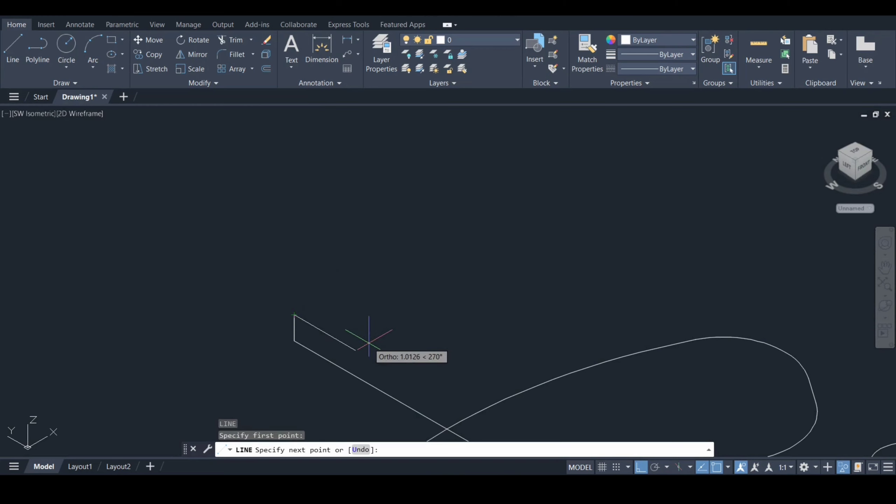
key(F8)
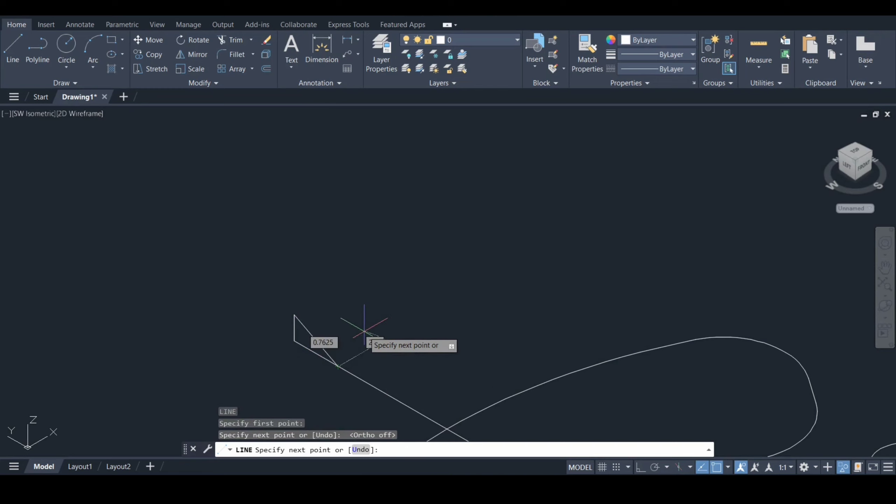
key(Escape)
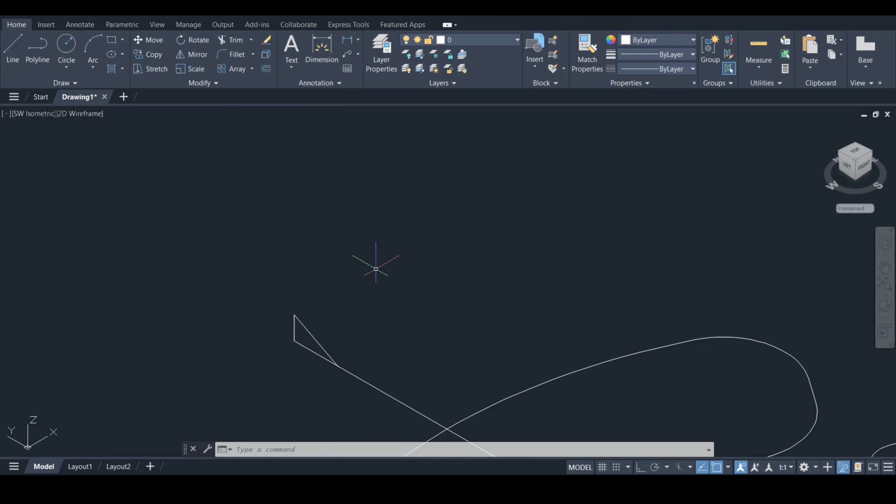
Erase the long radial line running from the gear centre to the short vertical line
text(r)
key(Escape)
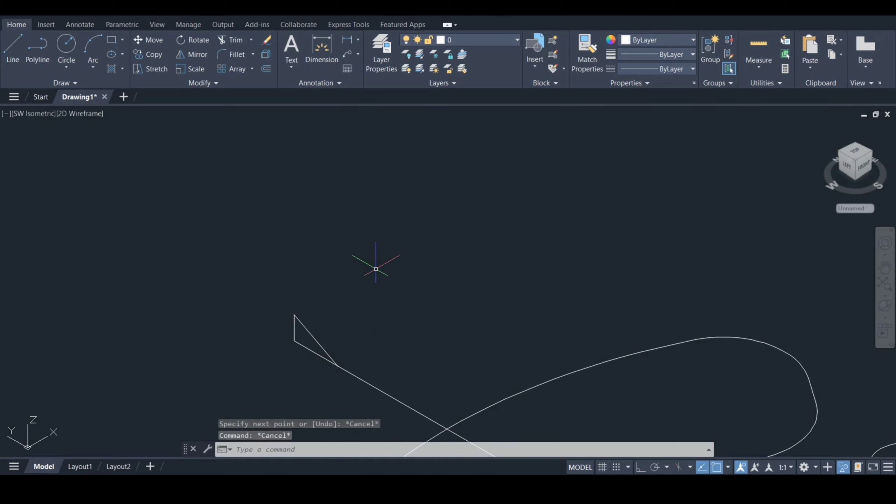
key(Return)
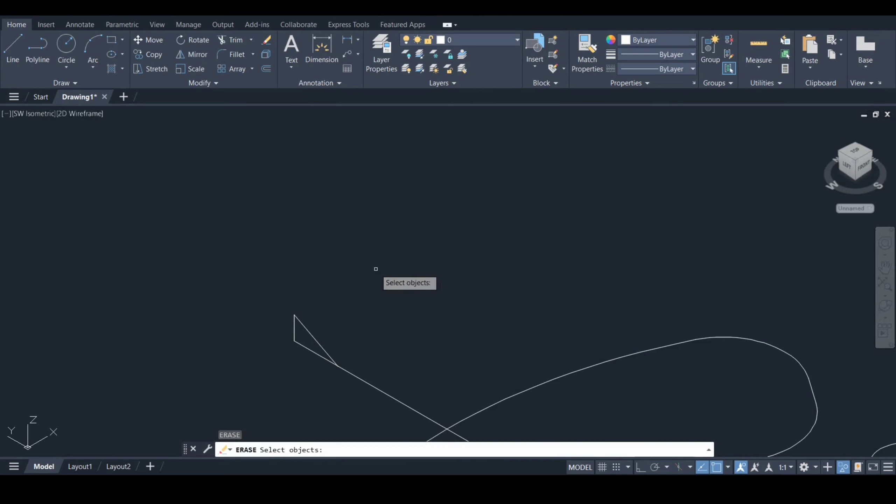
click(368, 382)
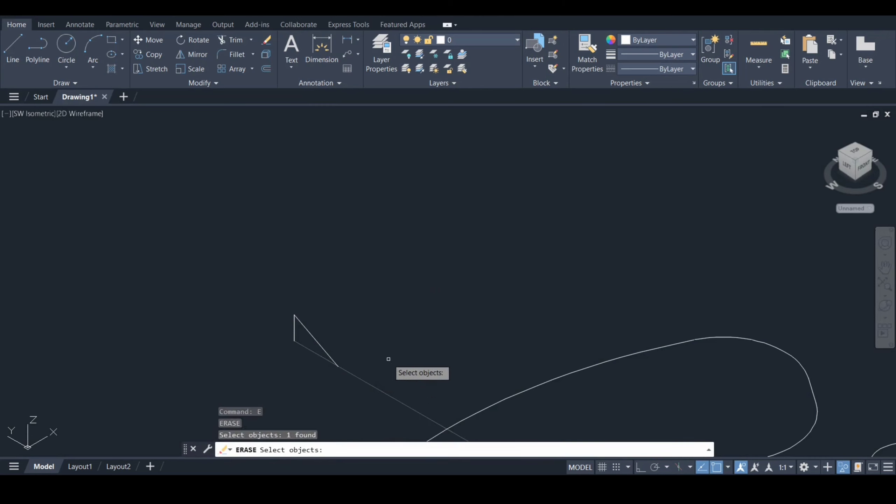
key(Return)
With Ortho on, close the small triangle with a base line from the vertical line's foot to the sloped line's lower end
text(l)
key(Return)
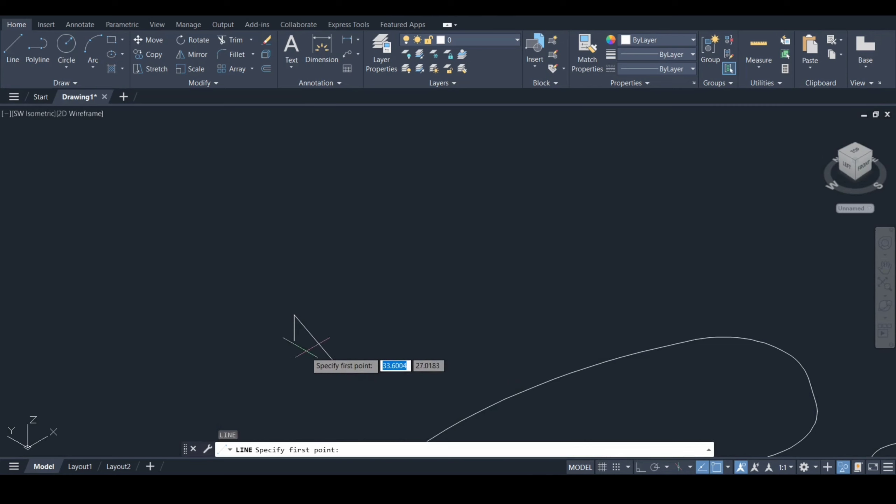
click(294, 341)
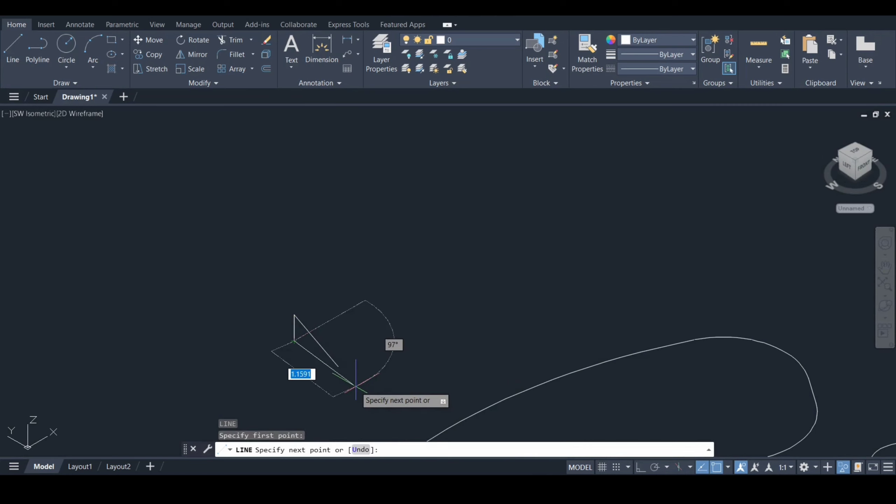
key(F8)
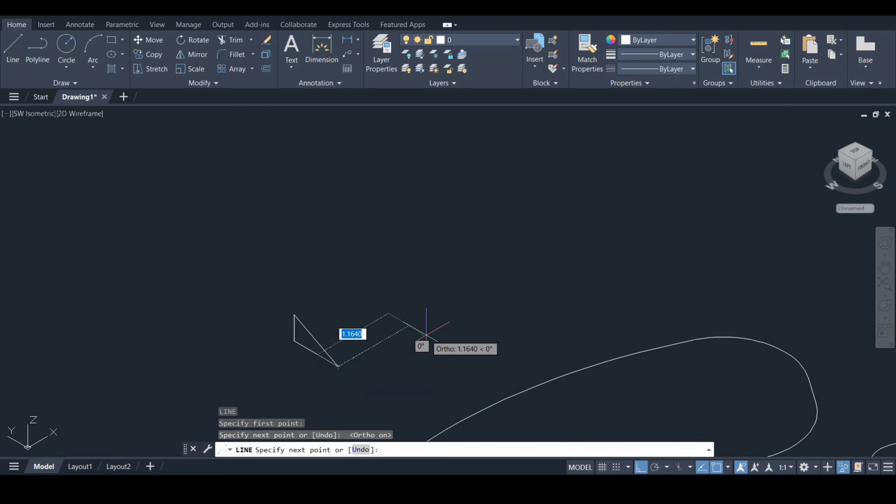
key(Escape)
Switch the drawing to the Right view
scroll(437, 324, down, 2)
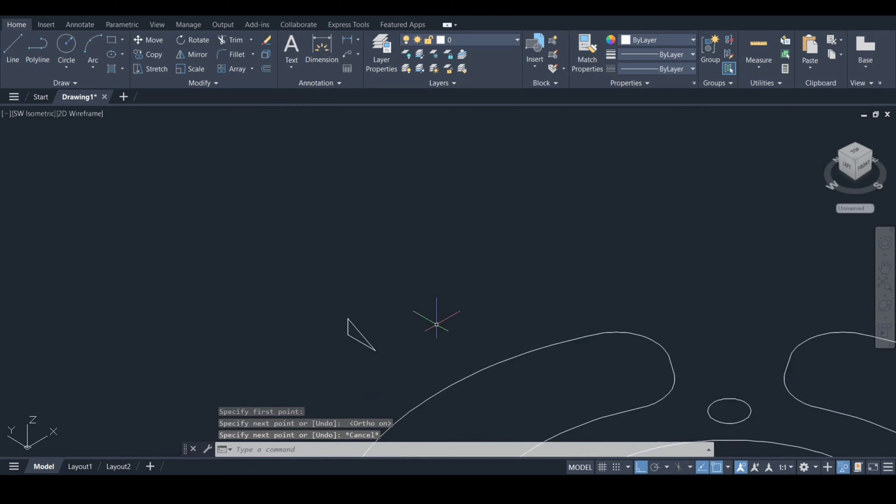
middle_drag(436, 324, 320, 196)
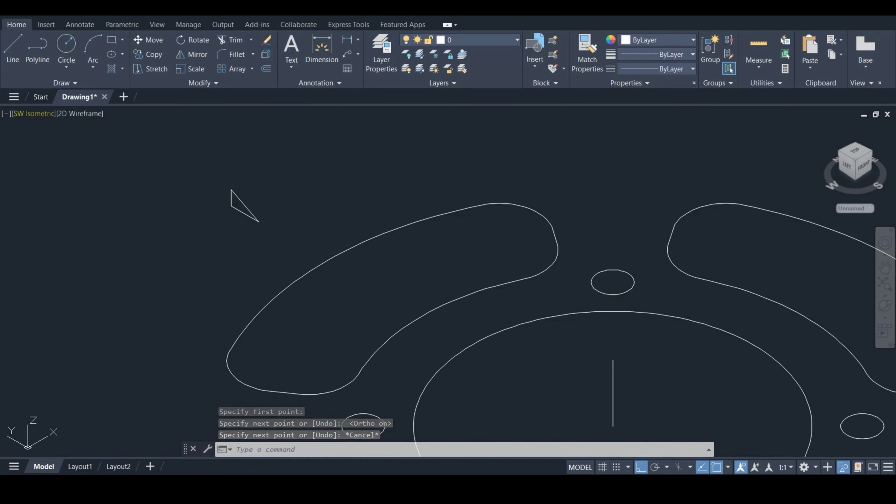
click(33, 113)
click(49, 178)
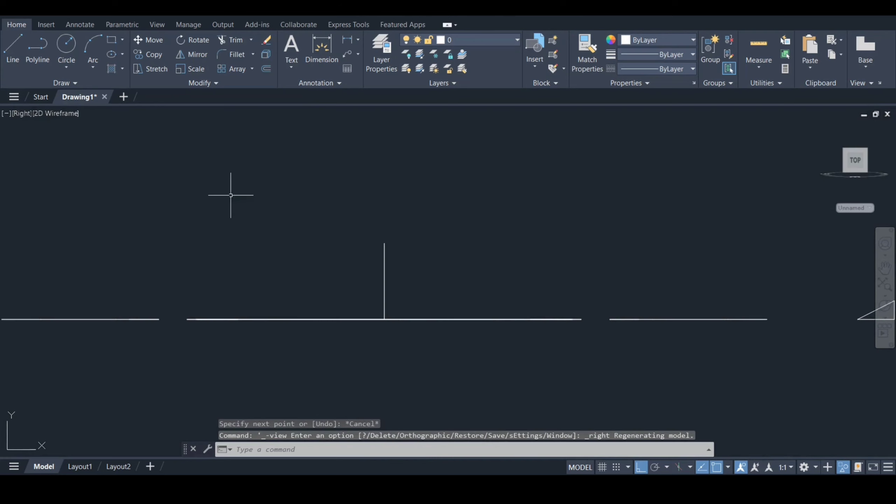
Draw a horizontal helper line from the midpoint of the vertical centre axis to just beyond the small triangle
scroll(282, 207, down, 2)
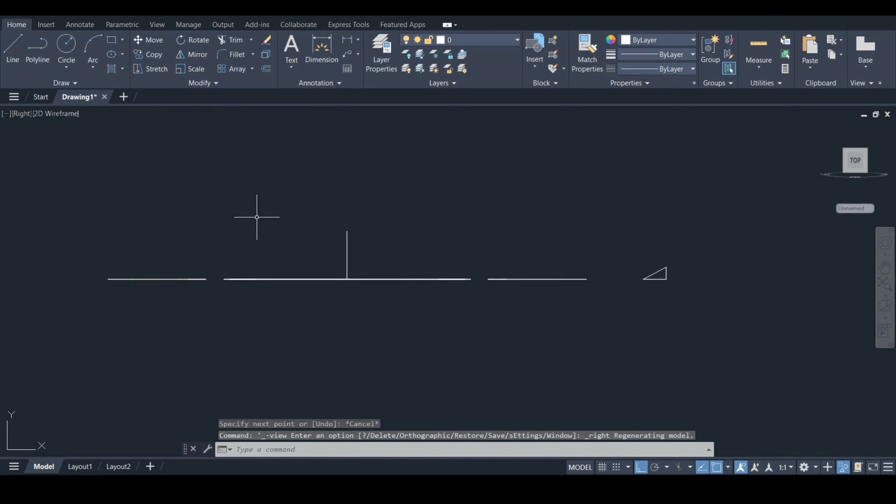
text(l)
key(Return)
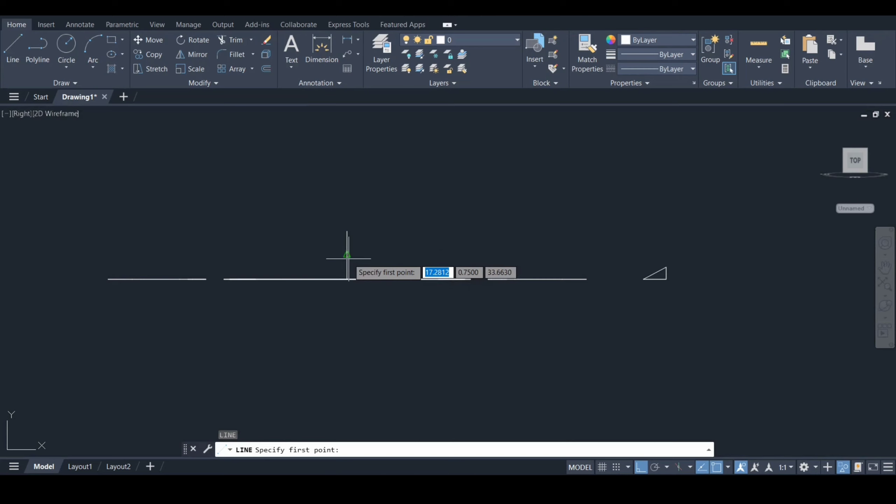
click(348, 255)
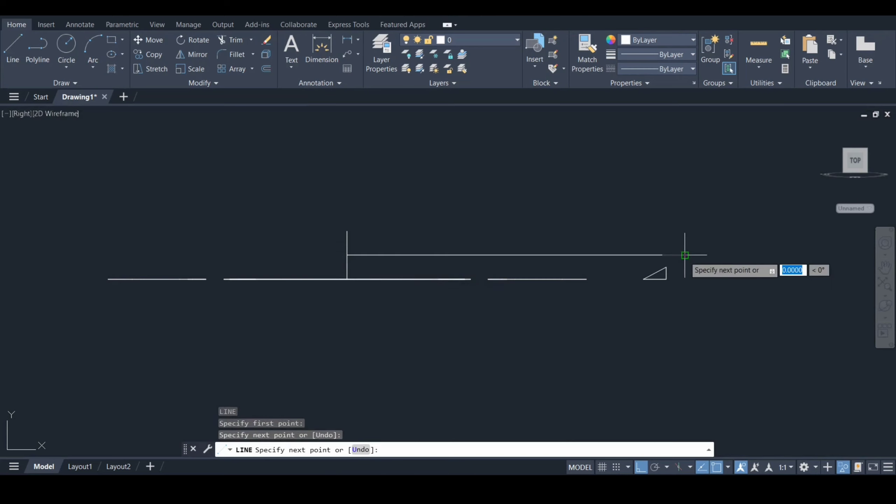
key(Escape)
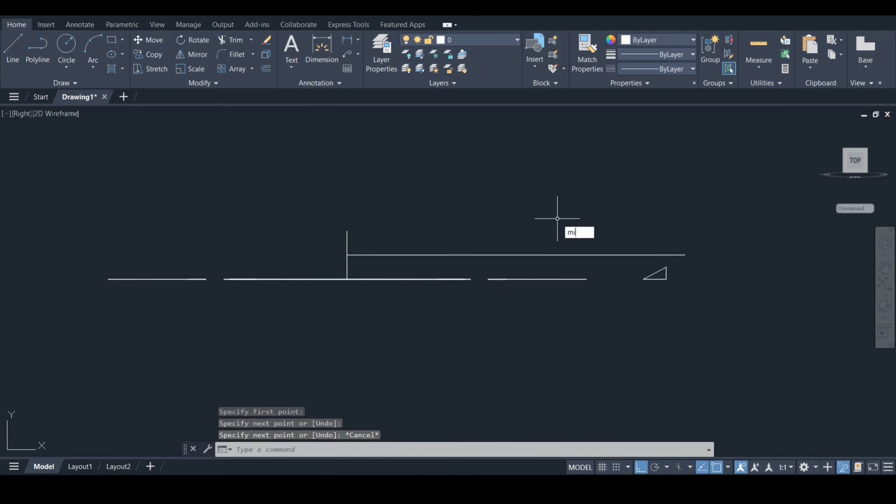
text(mi)
key(Return)
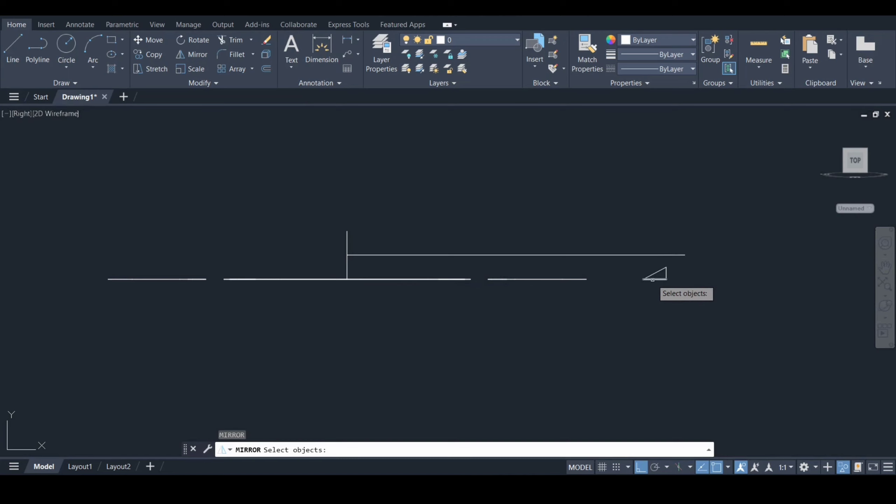
key(Escape)
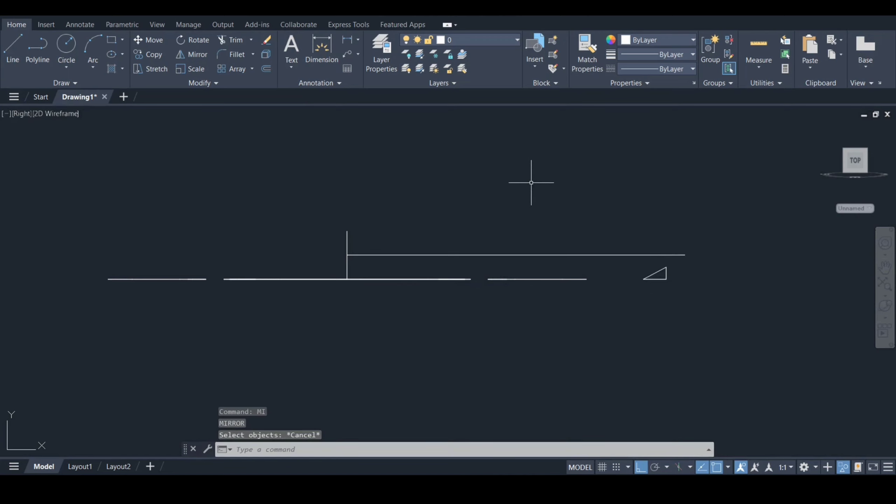
Join the three lines of the small triangle into a single polyline
text(j)
key(Return)
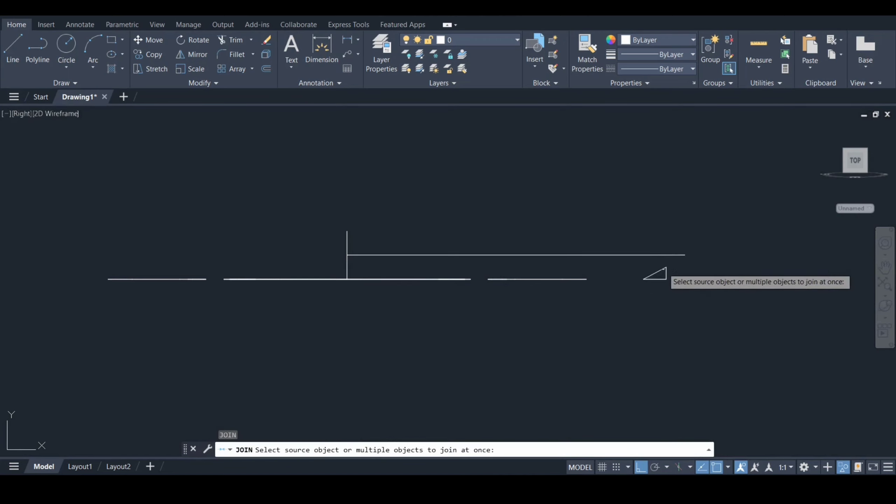
click(655, 272)
click(655, 279)
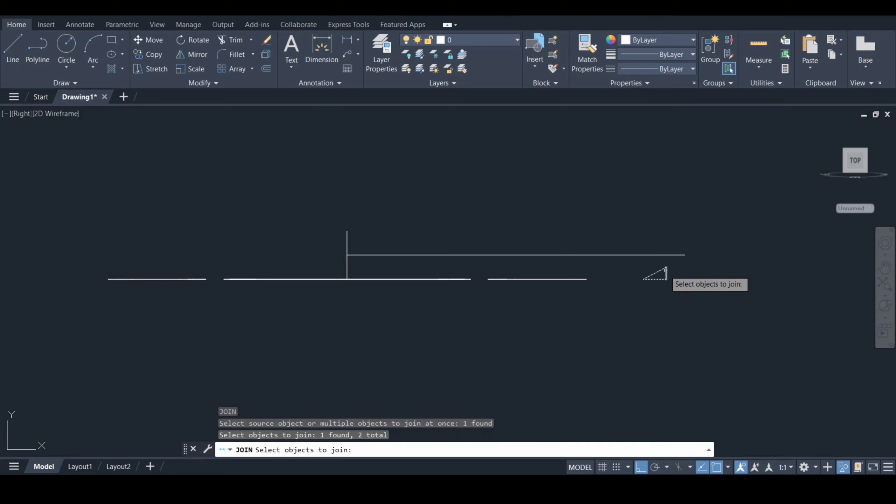
click(666, 270)
key(Return)
text(m)
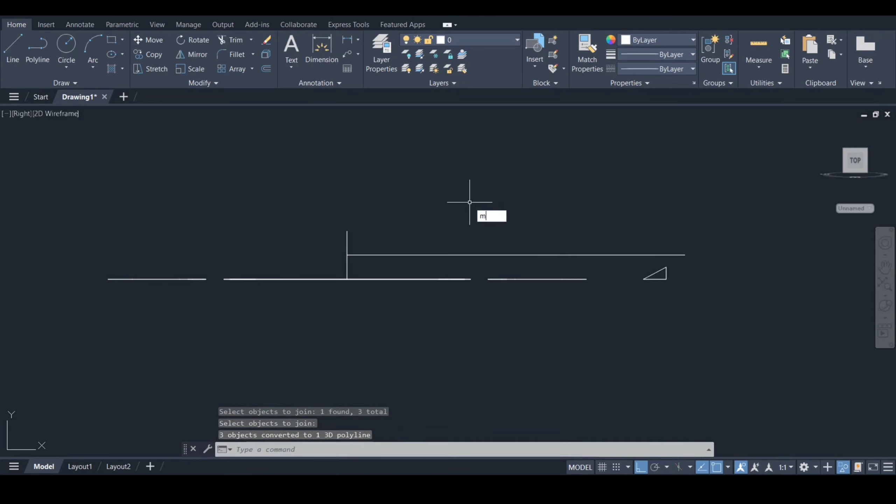
text(mi)
key(Return)
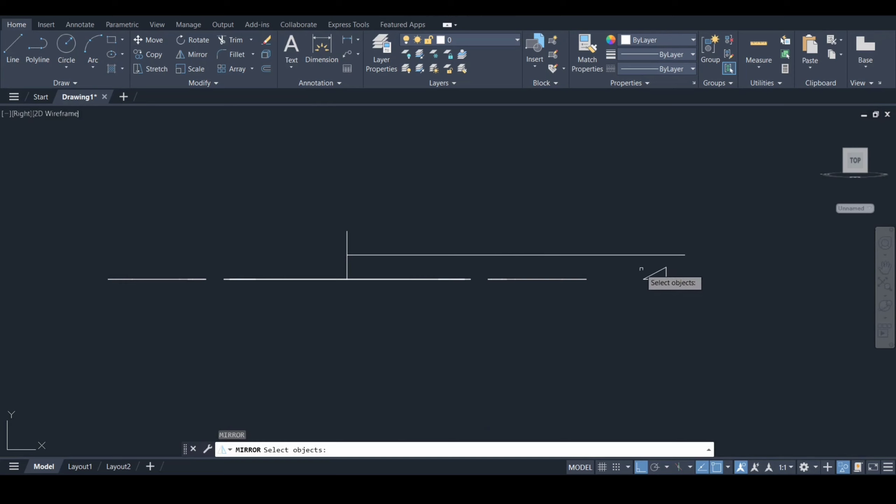
click(656, 271)
key(Return)
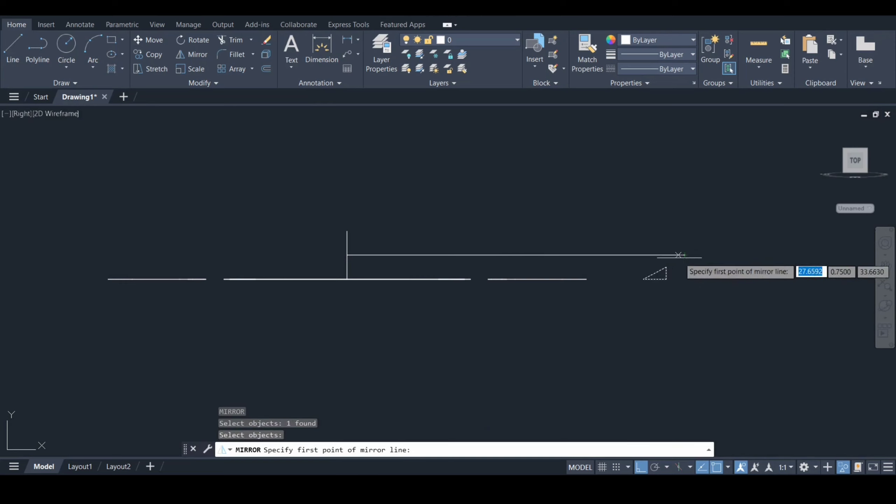
click(685, 254)
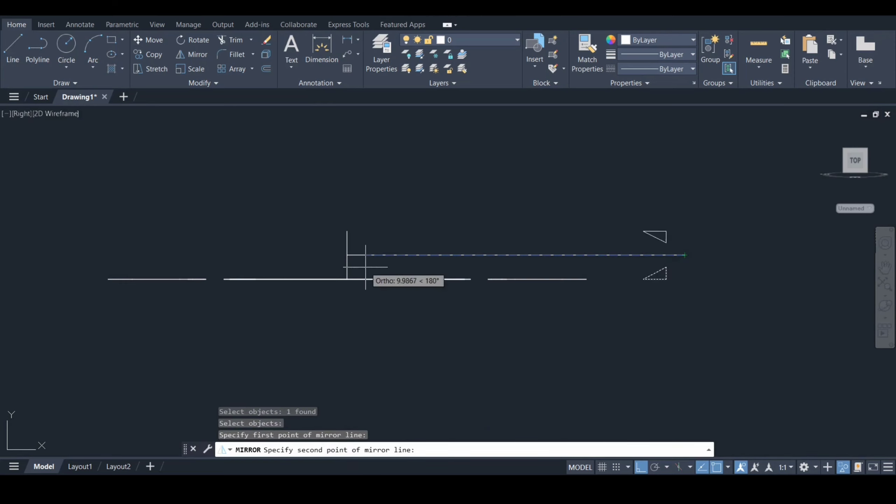
key(Escape)
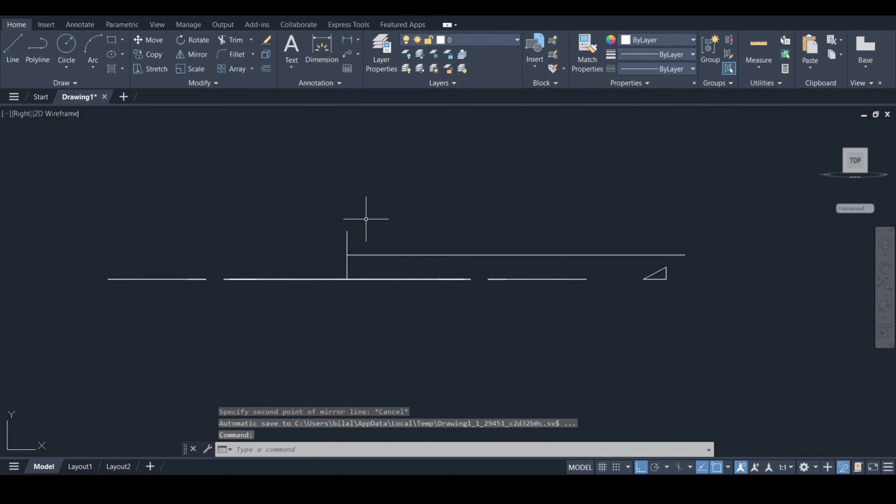
Mirror the joined triangle about the horizontal helper line, keeping the source triangle
text(MI)
key(Return)
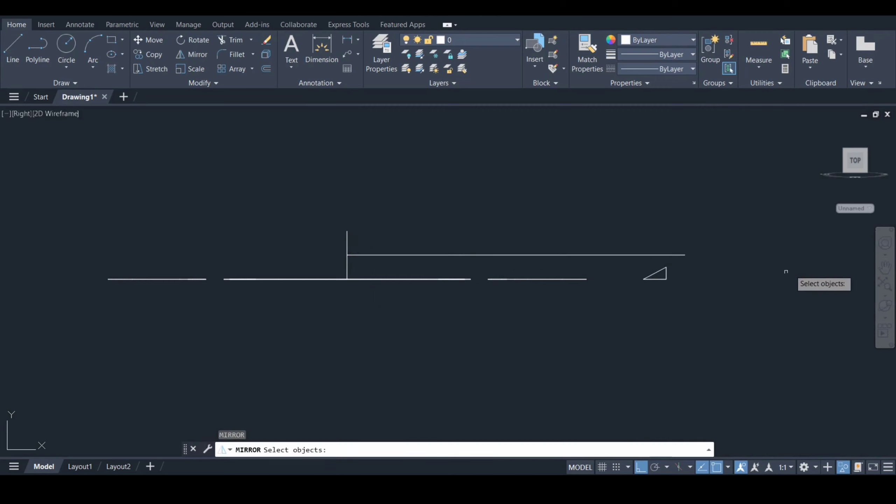
click(650, 275)
key(Return)
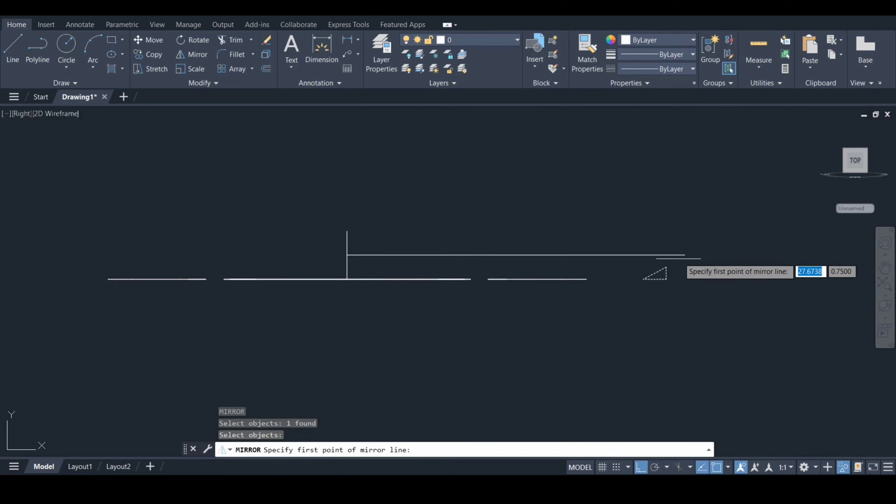
click(685, 255)
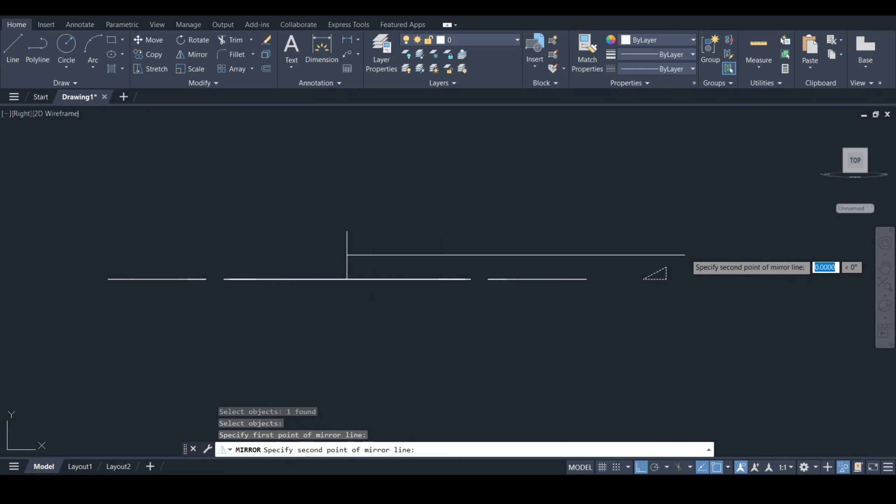
click(347, 255)
key(Down)
key(Return)
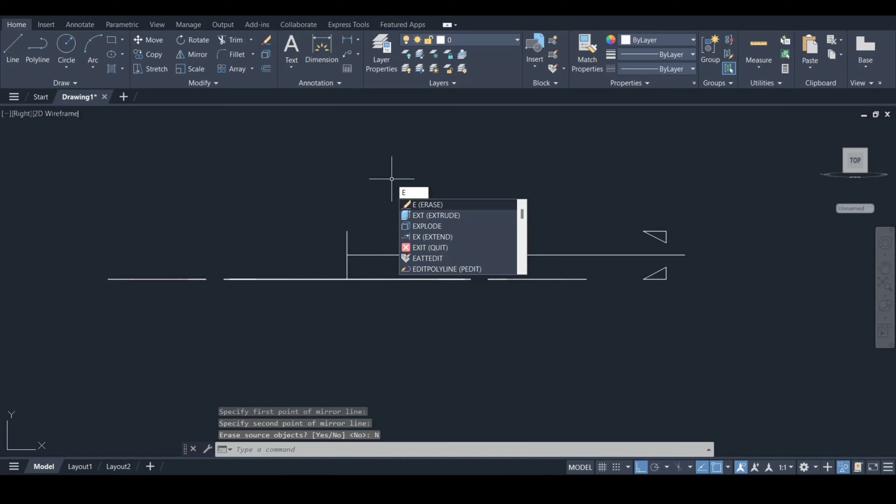
Erase the horizontal helper line and switch the drawing to the SW Isometric view
key(Return)
click(417, 254)
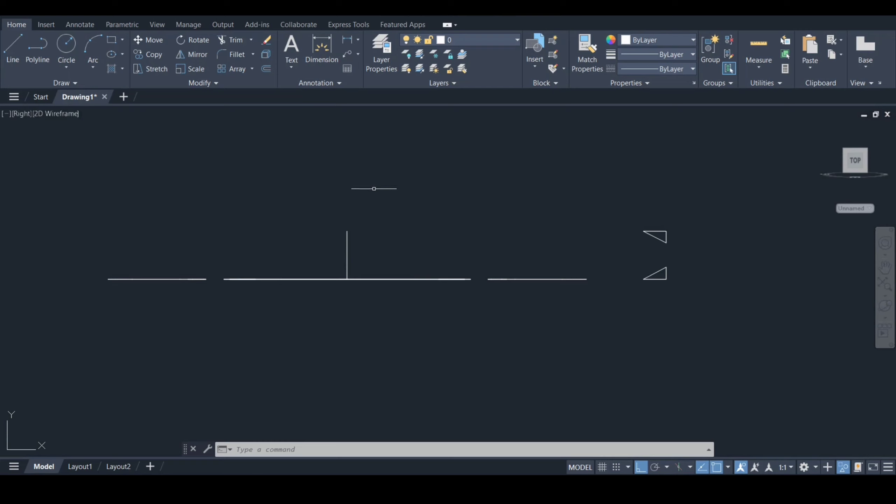
click(21, 114)
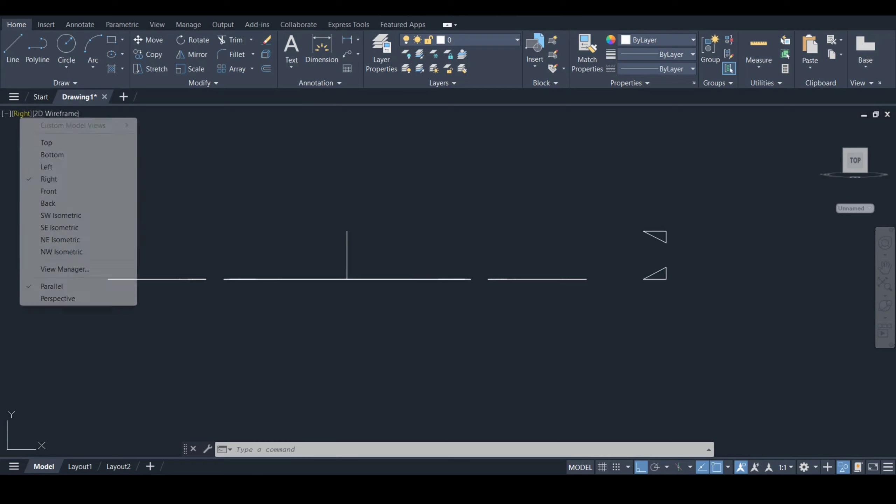
click(53, 215)
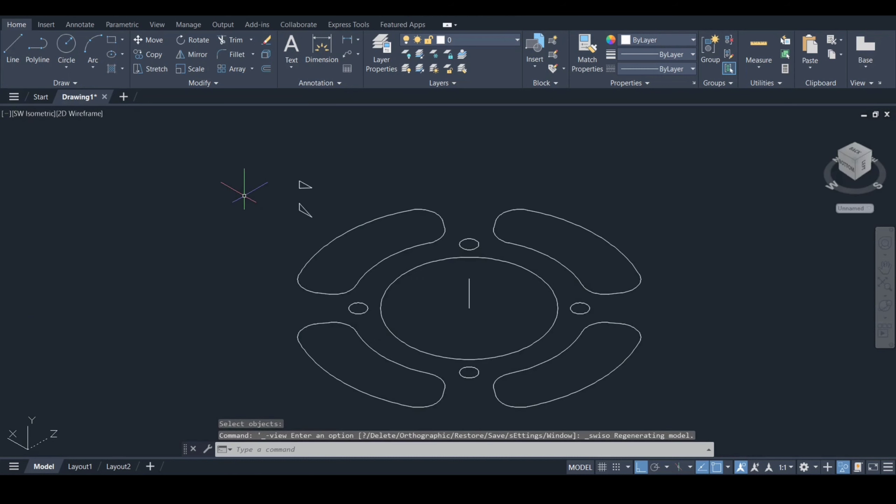
Revolve both triangles 360 degrees about the vertical centre line to form two solid rings around the gear
text(rev)
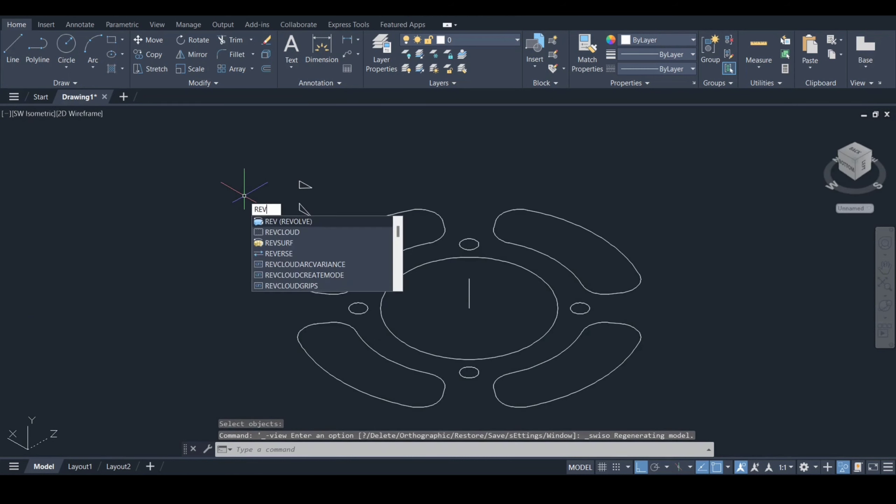
key(Return)
click(306, 185)
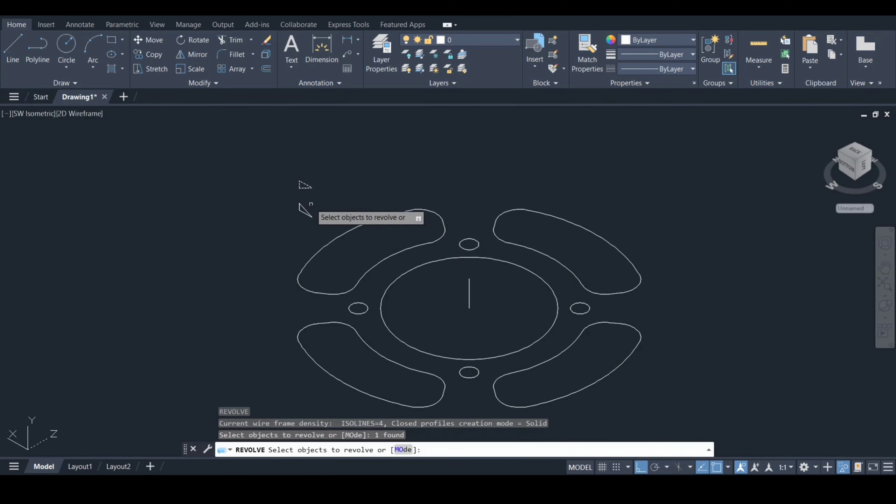
click(305, 211)
key(Return)
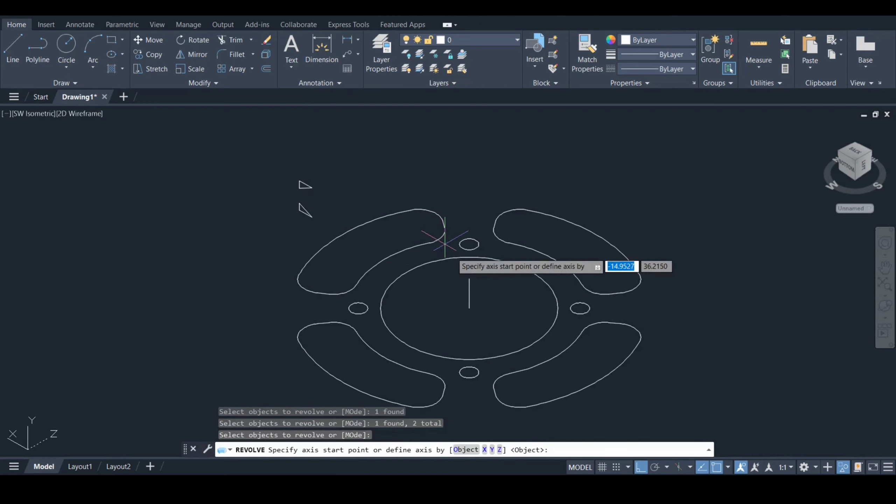
click(469, 310)
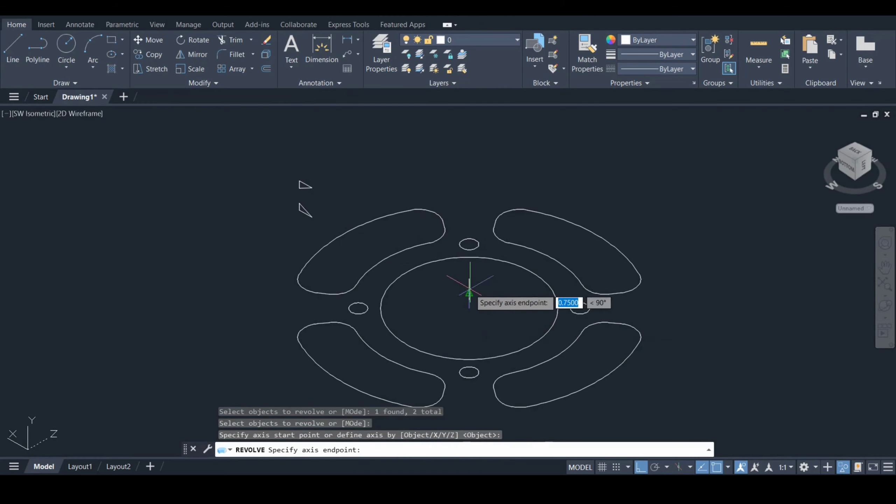
click(470, 279)
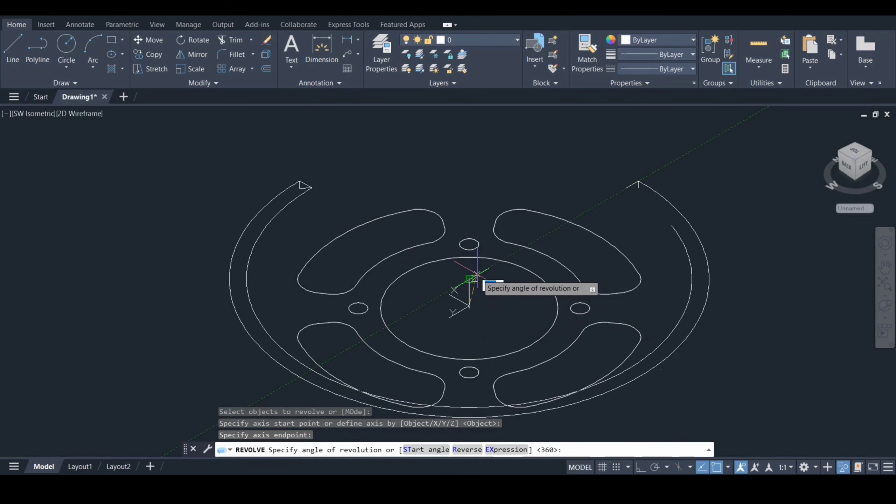
text(360)
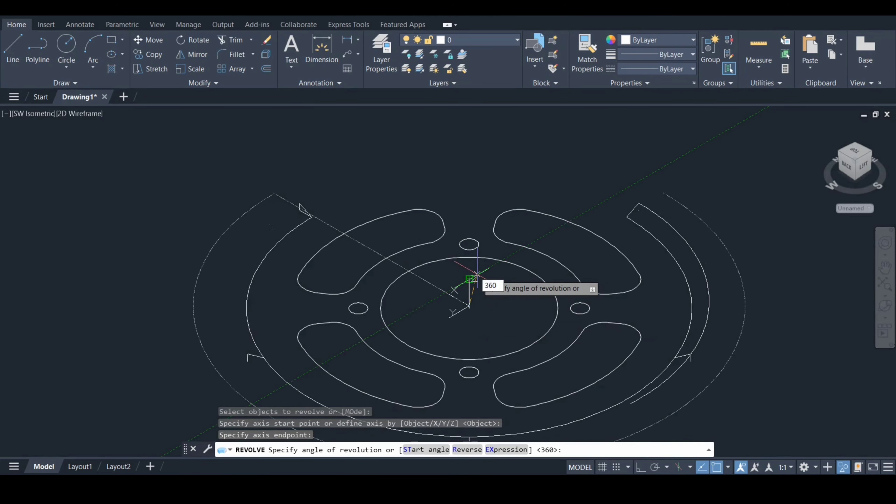
key(Return)
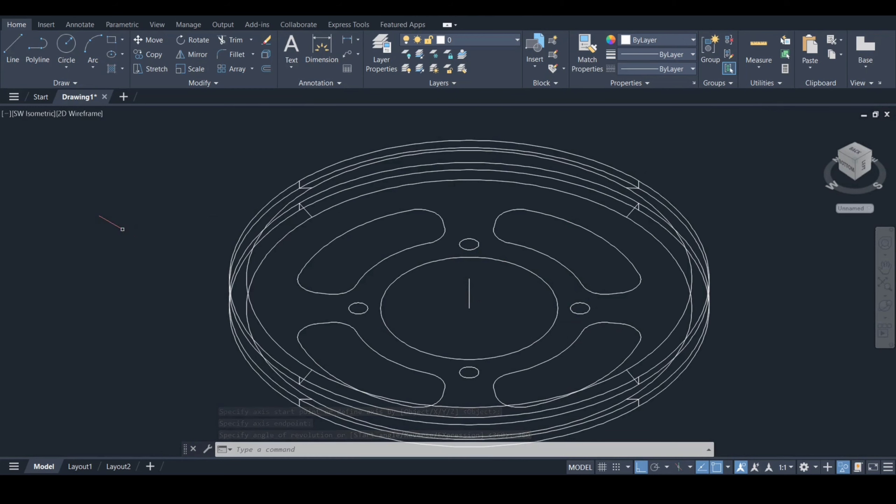
Erase the vertical axis line at the gear centre
scroll(122, 229, down, 3)
middle_drag(122, 227, 239, 254)
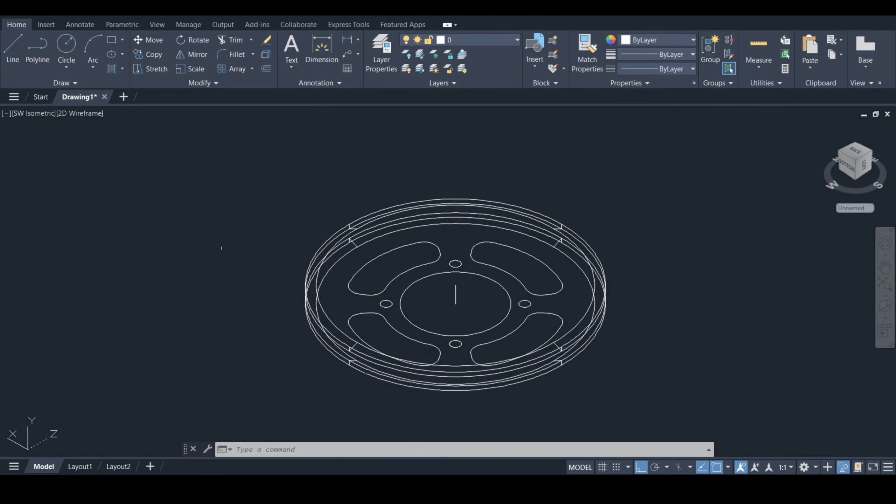
key(Return)
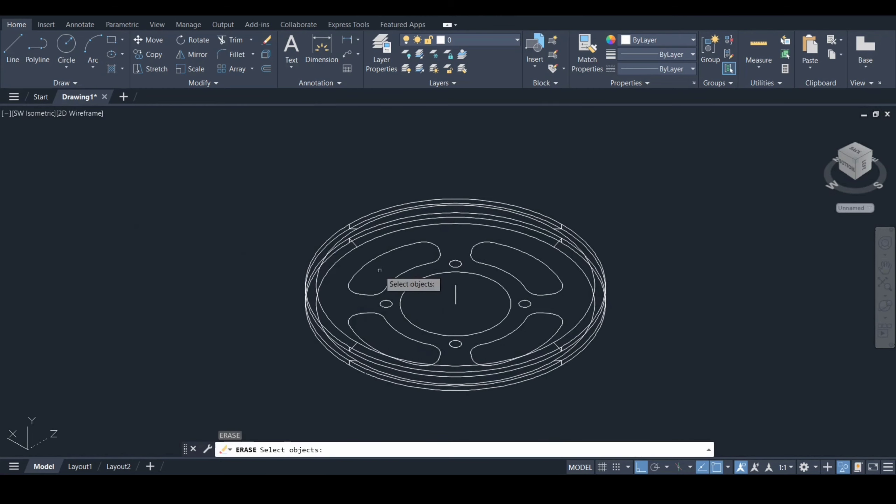
click(455, 289)
key(Return)
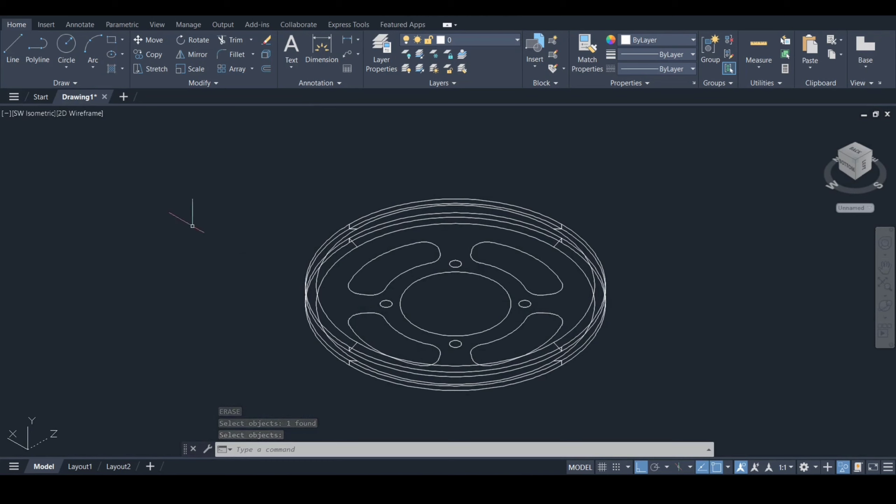
End object isolation to bring back the hidden toothed gear outline
right_click(131, 185)
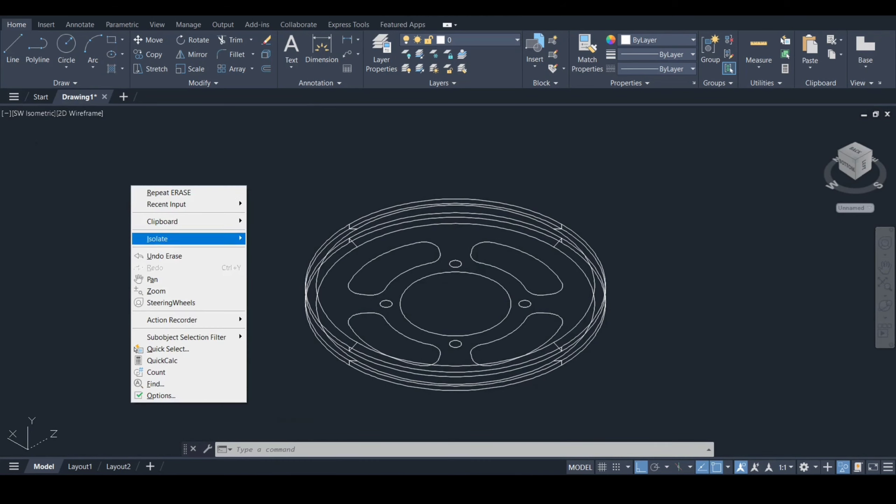
mouse_move(212, 239)
click(292, 262)
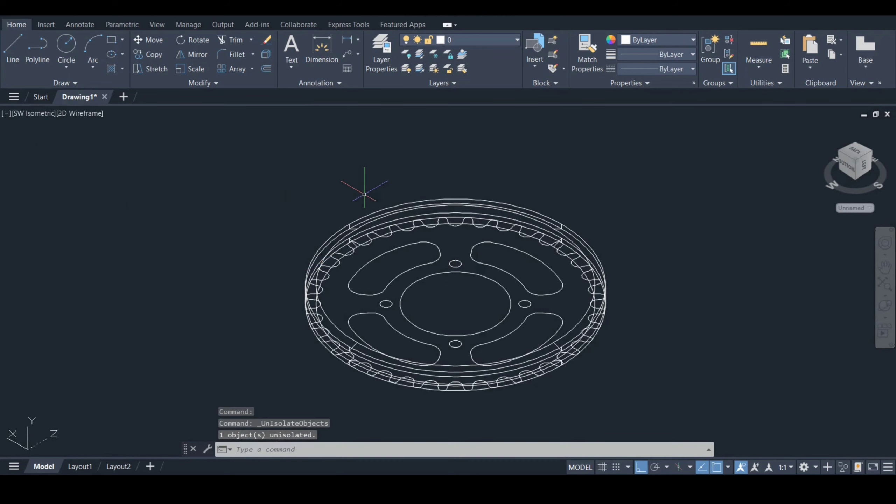
Extrude the toothed gear outline, the four curved windows, the four small circles and the centre bore circle to a height of 1.5
text(ext)
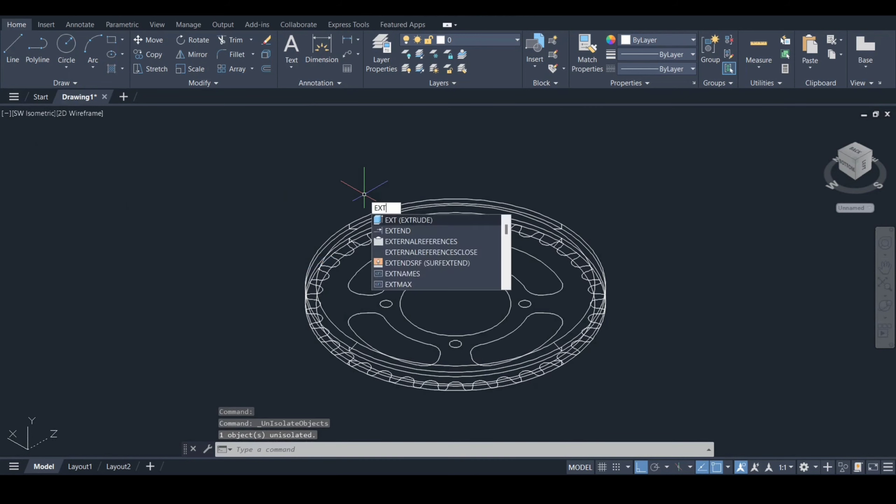
key(Return)
click(387, 236)
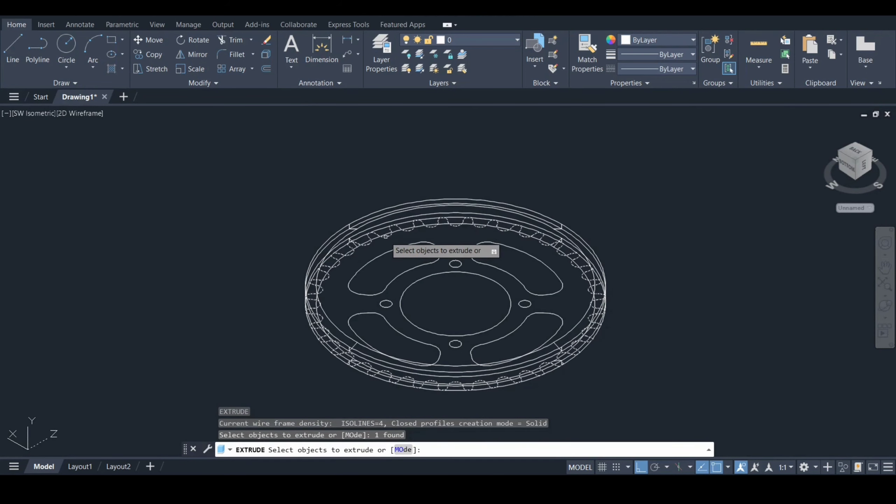
click(385, 255)
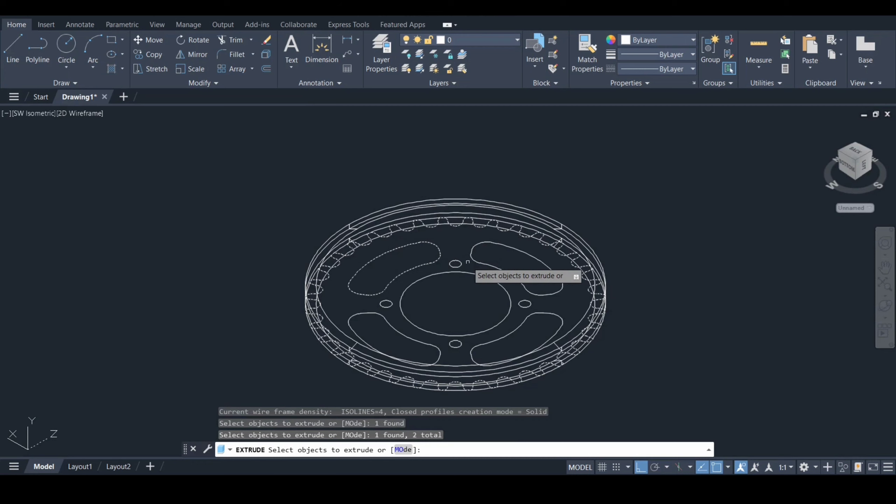
click(457, 261)
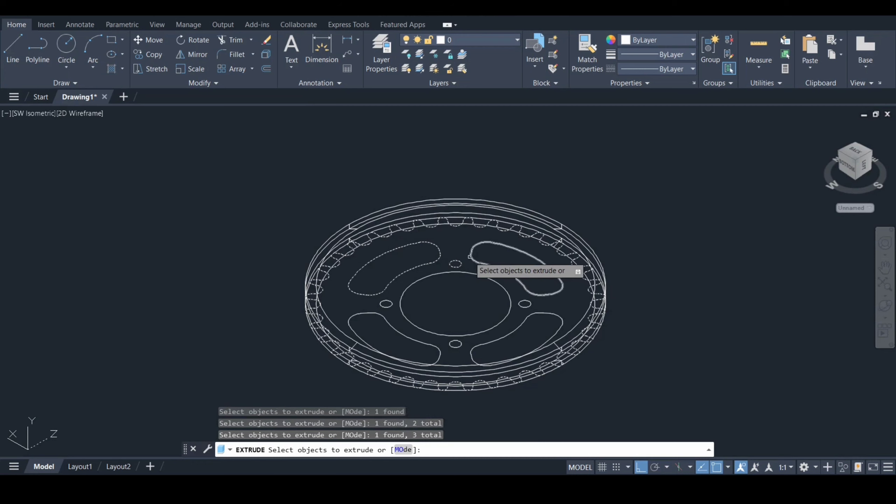
click(468, 263)
click(469, 270)
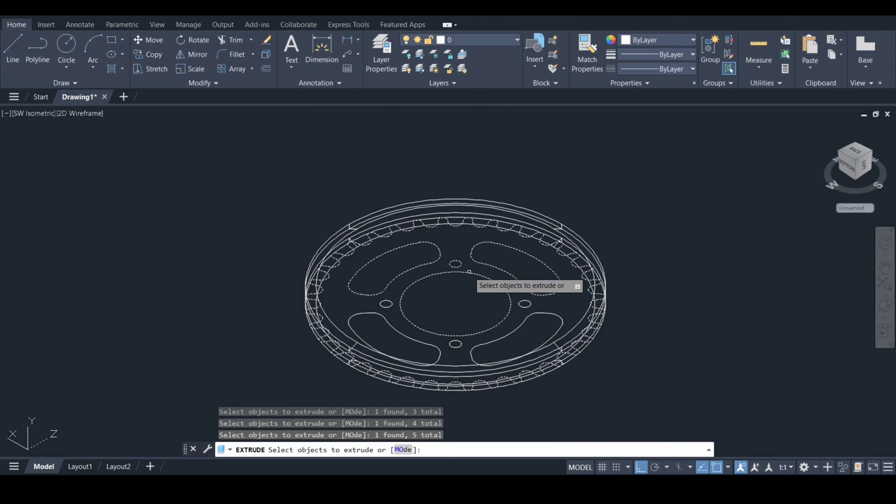
click(524, 303)
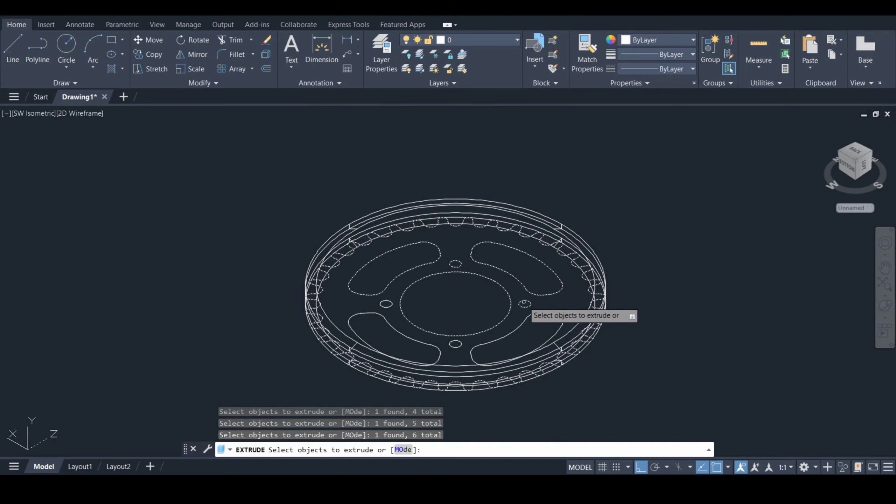
click(522, 320)
click(454, 343)
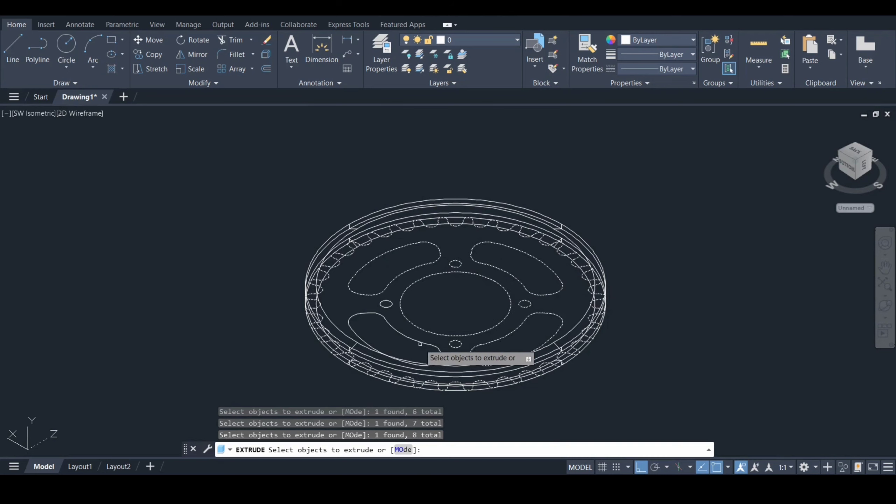
click(421, 341)
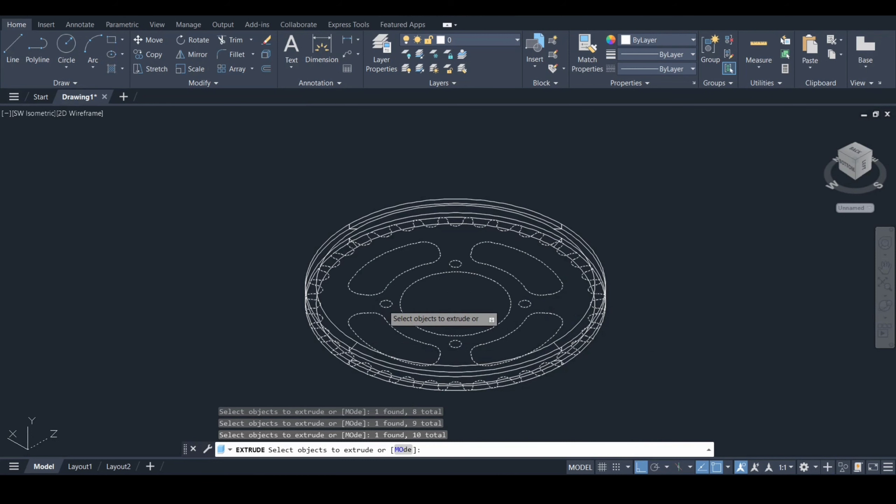
key(Return)
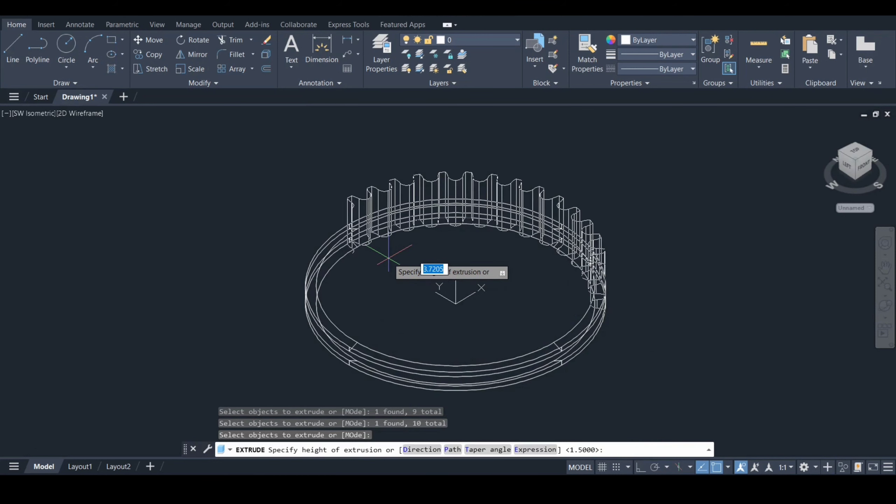
text(1.5)
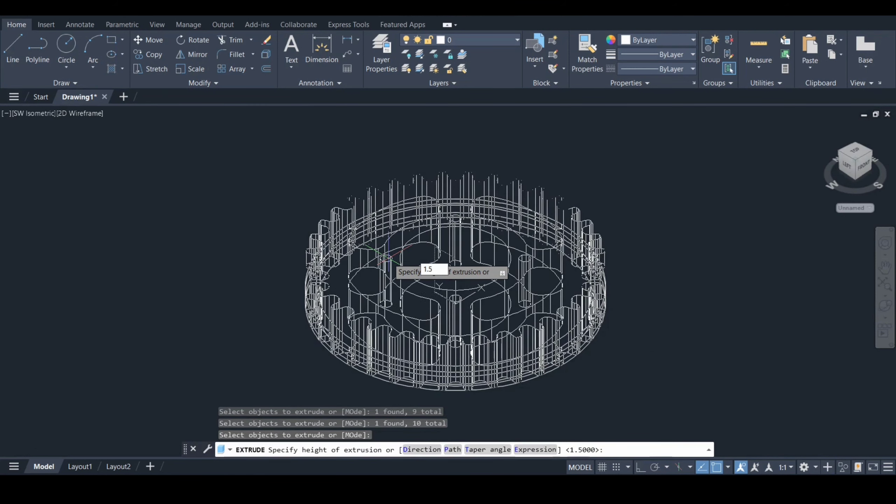
key(Return)
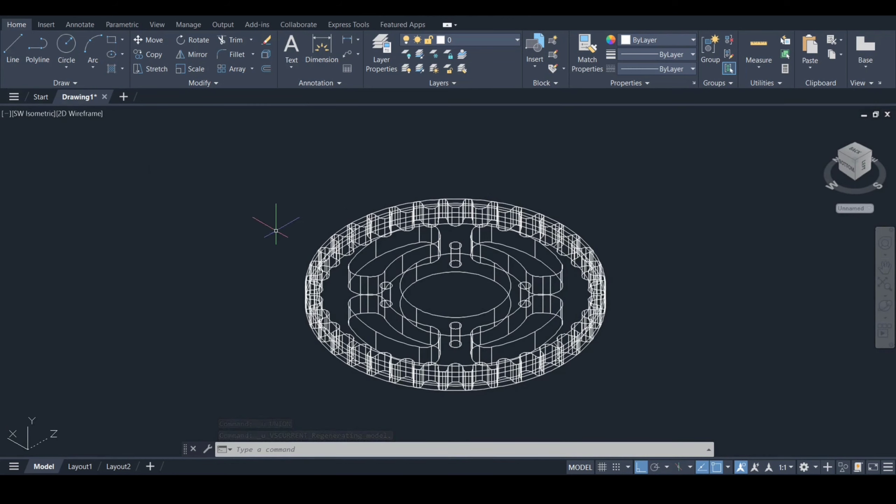
Union the two revolved triangular rings around the gear's rim into a single solid
text(uni)
key(Return)
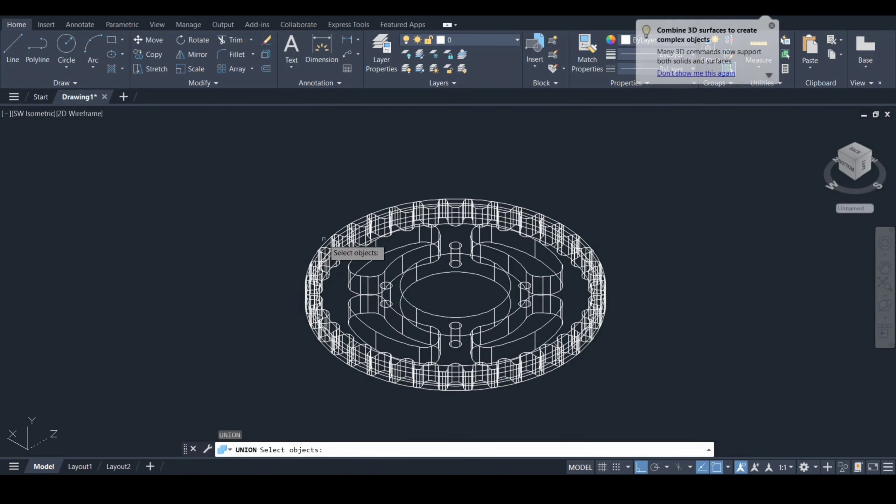
click(317, 251)
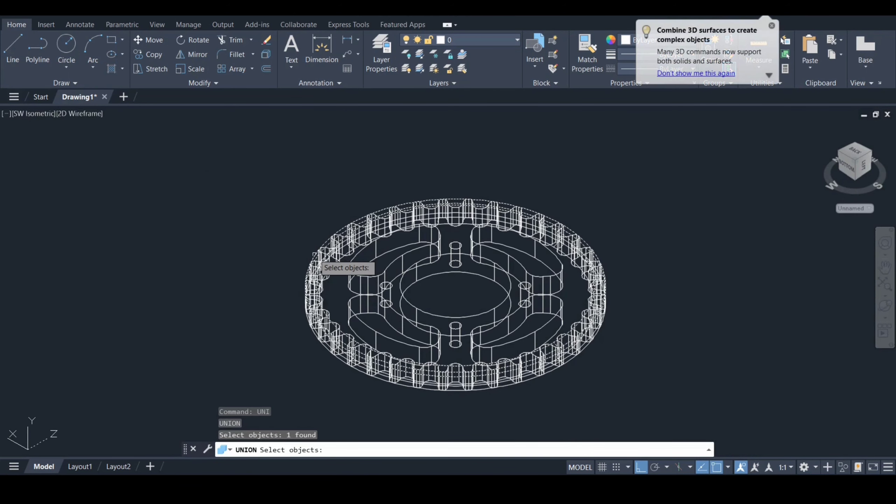
click(321, 347)
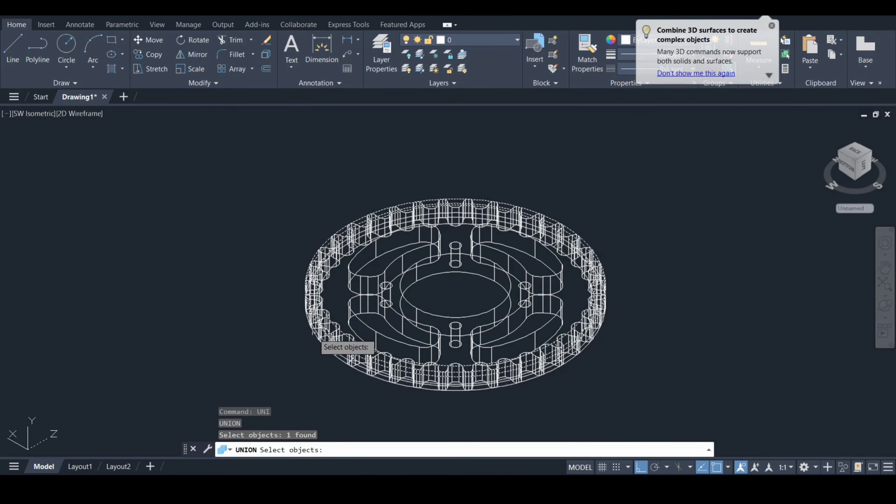
key(Return)
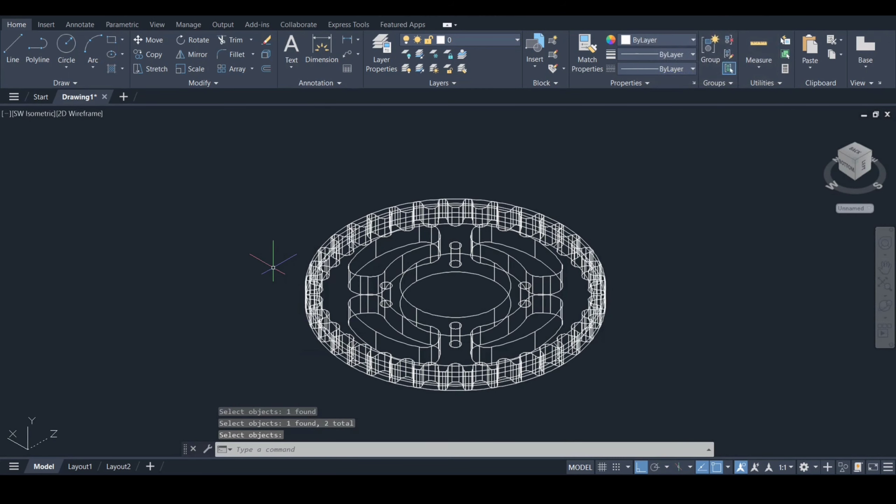
Subtract the combined triangular rings from the toothed gear solid to bevel the teeth
text(su)
key(Return)
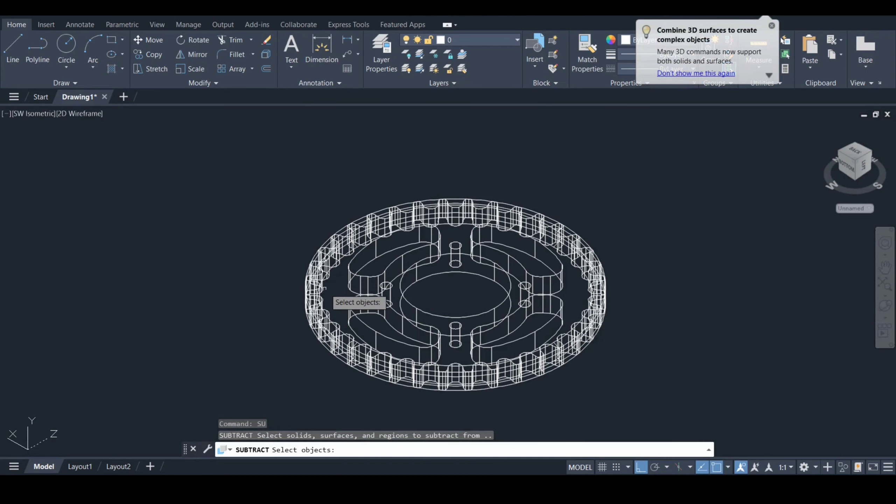
click(316, 290)
key(Return)
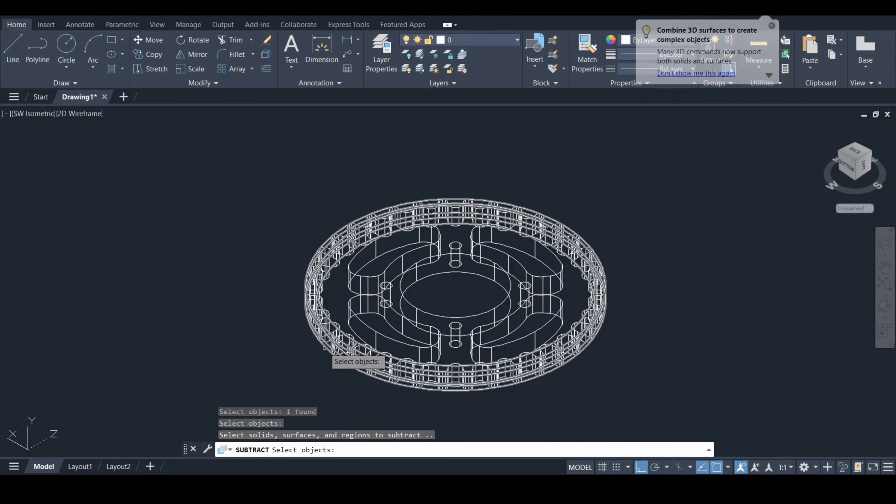
click(324, 347)
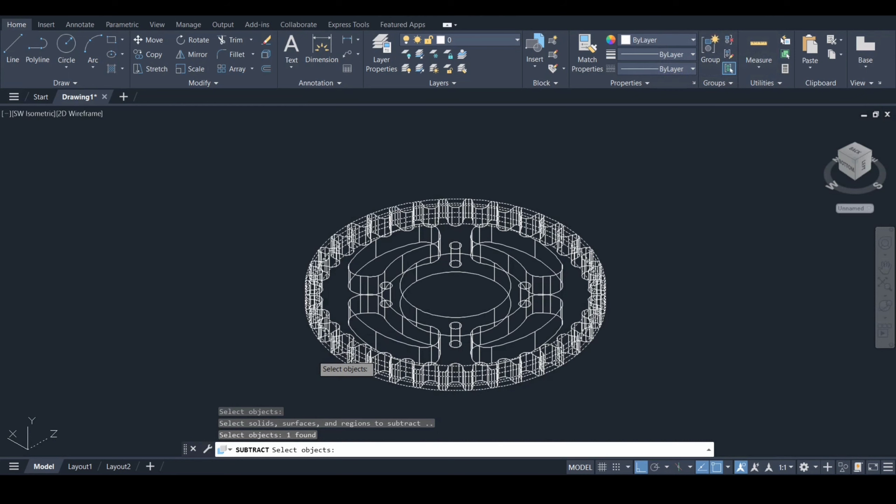
key(Return)
Subtract the four curved windows, the four small cylinders and the centre bore cylinder from the gear solid
text(s)
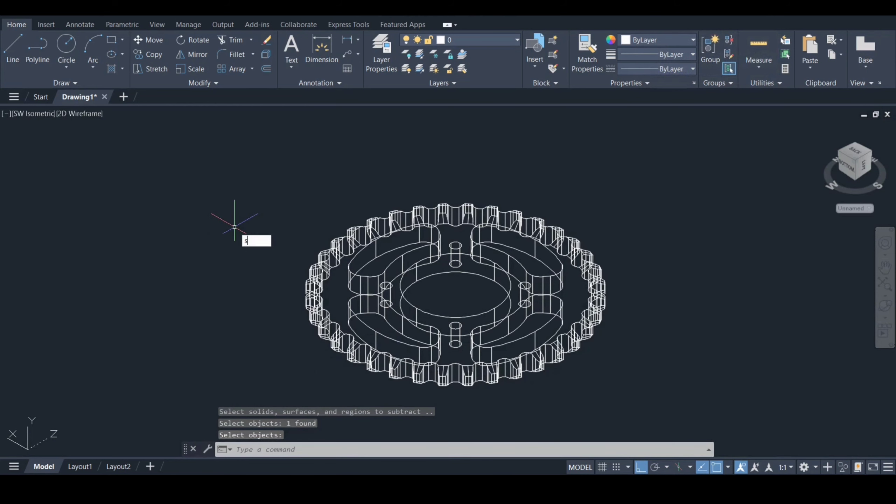
text(u)
key(Return)
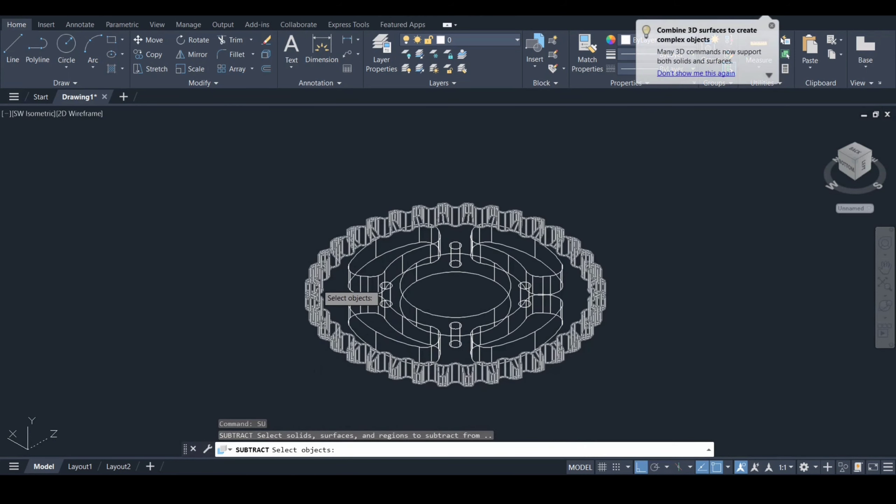
click(317, 285)
key(Return)
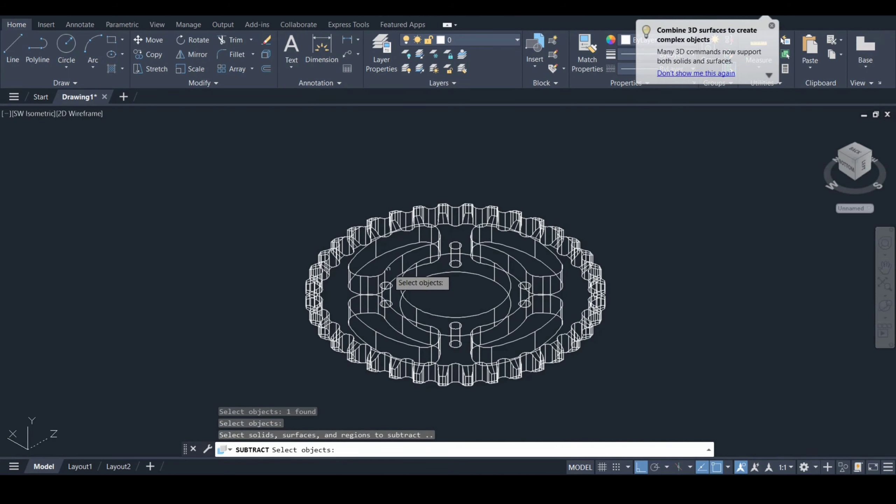
click(389, 270)
click(460, 238)
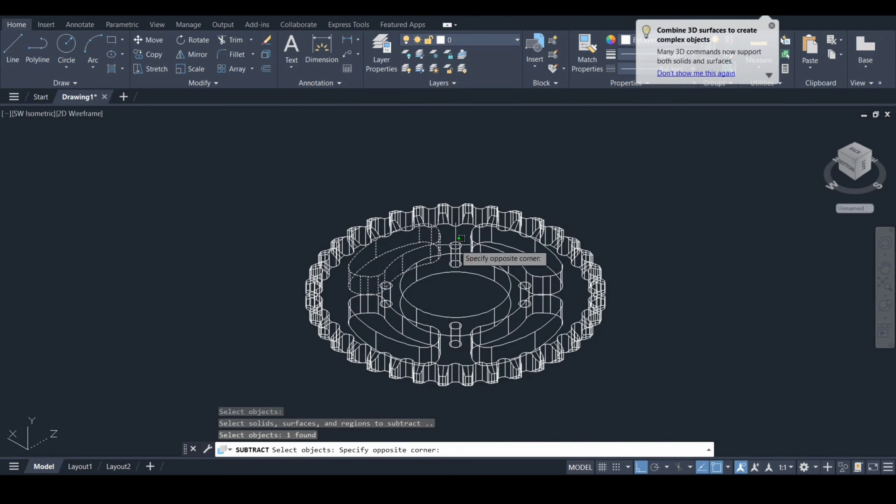
click(460, 240)
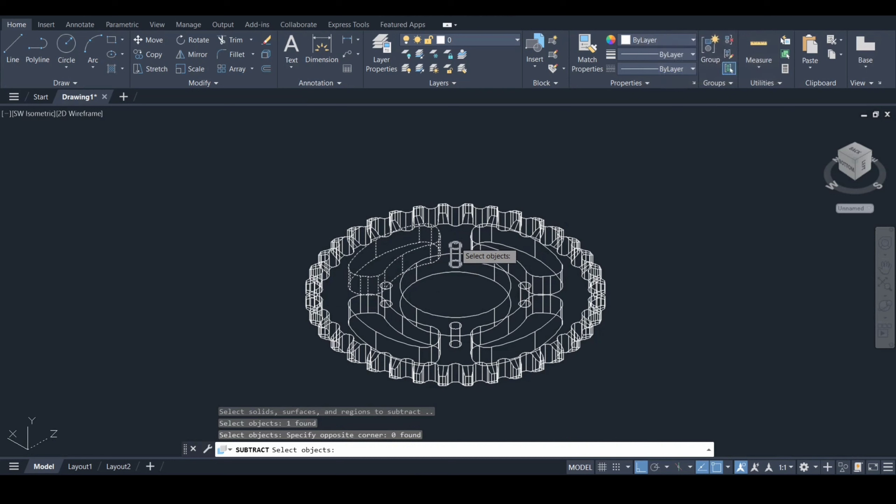
click(456, 243)
click(471, 241)
click(465, 253)
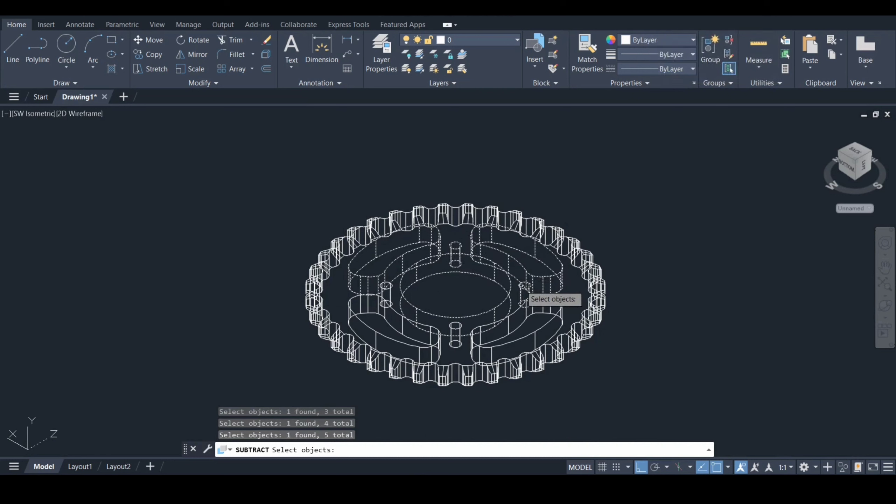
click(526, 316)
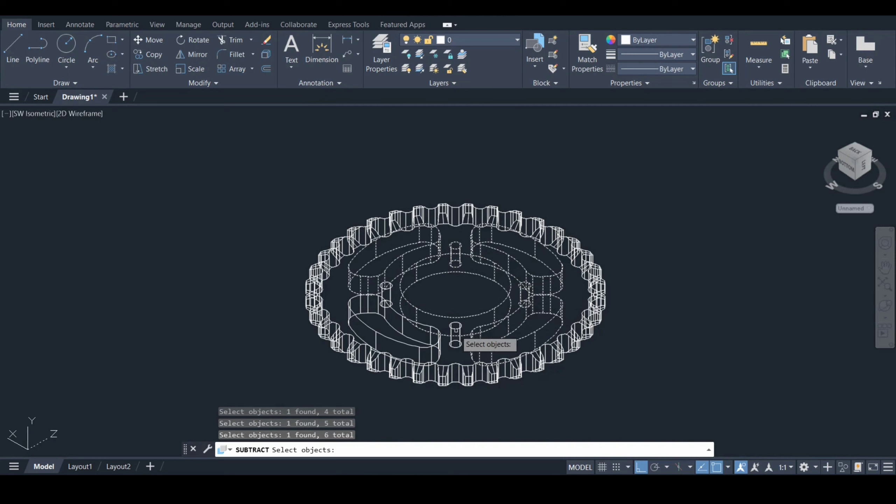
click(455, 336)
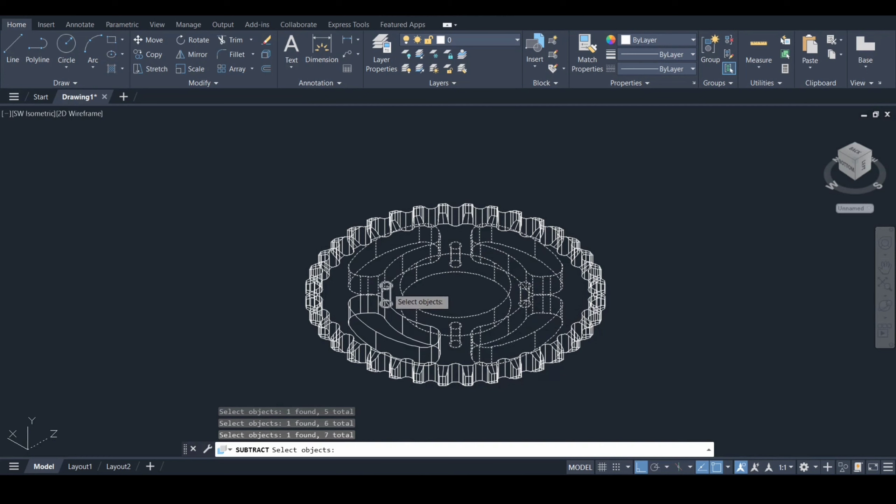
click(387, 294)
click(392, 311)
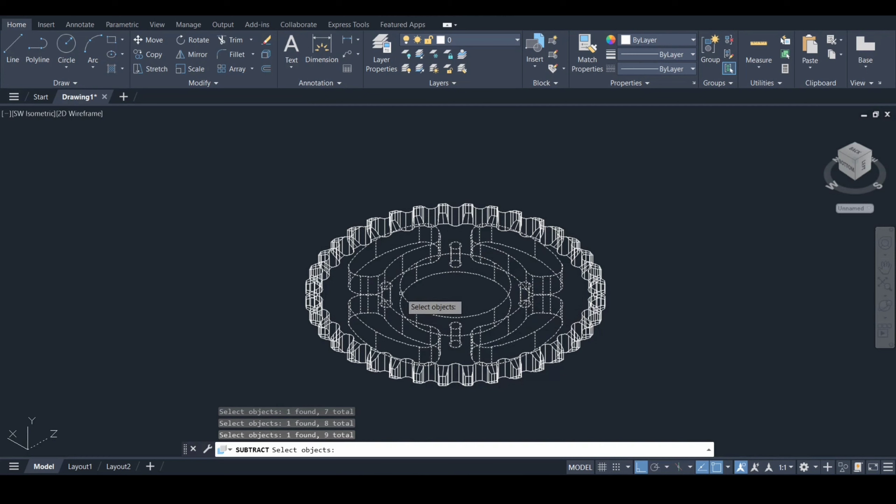
key(Return)
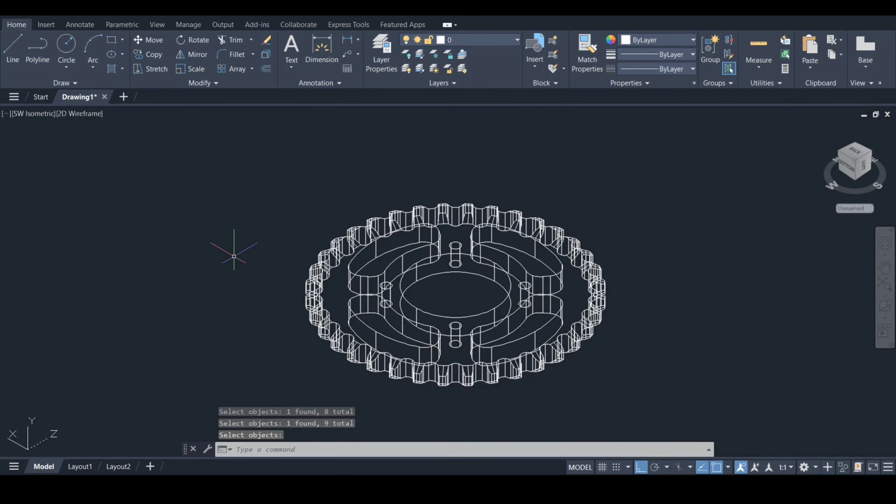
Display the gear in the Realistic visual style and orbit it to a nearly face-on view
click(79, 113)
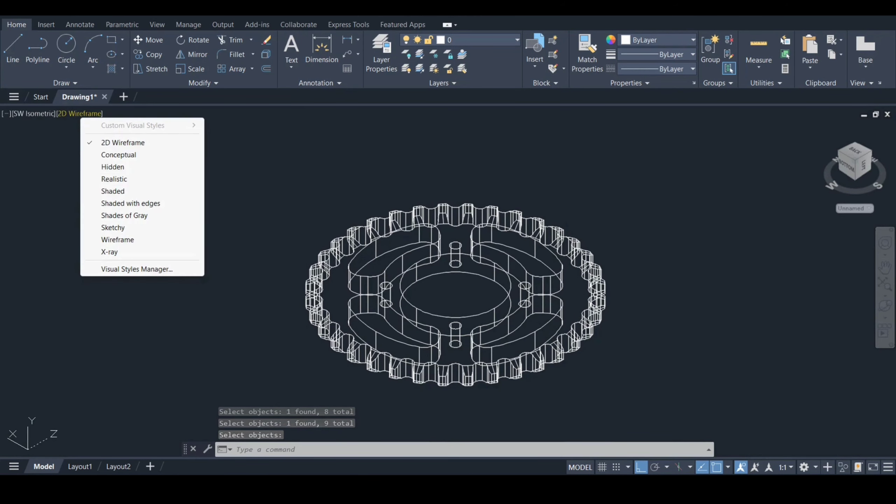
click(147, 181)
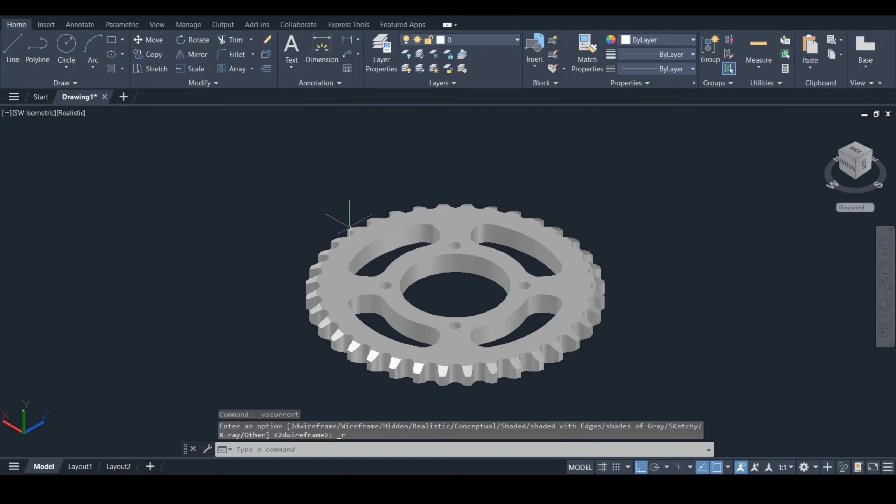
click(884, 304)
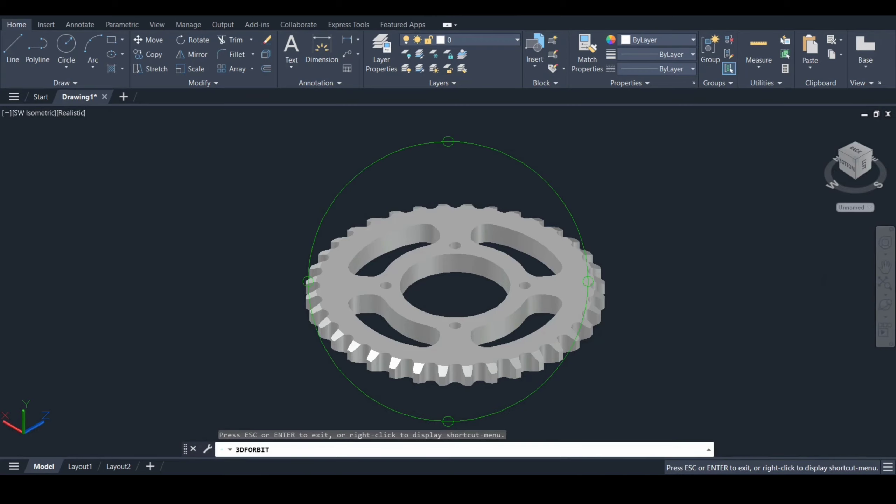
drag(454, 229, 473, 282)
key(Escape)
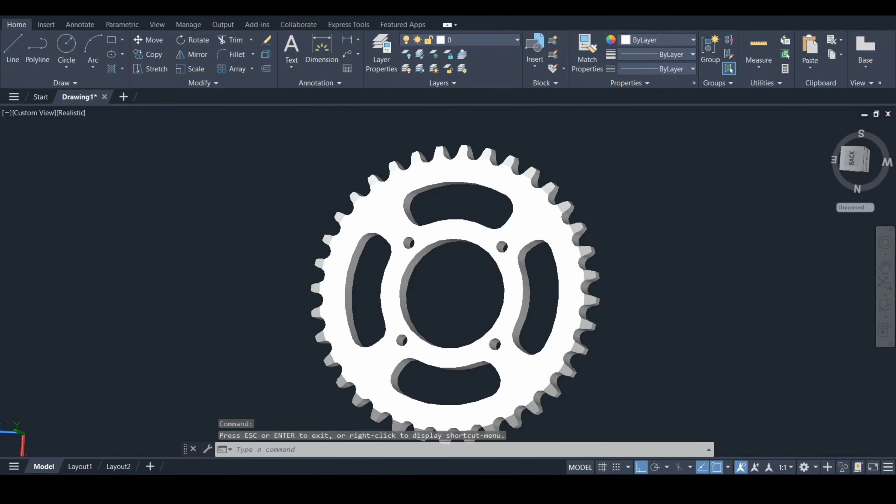
Apply a pale blue metallic paint material to the whole gear, close the Materials Browser and orbit the finished model
text(RMAT)
key(Return)
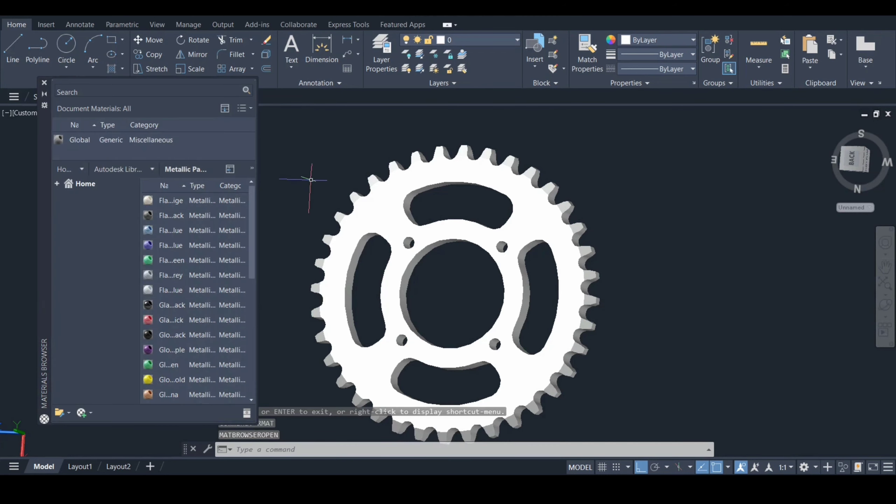
key(ctrl+a)
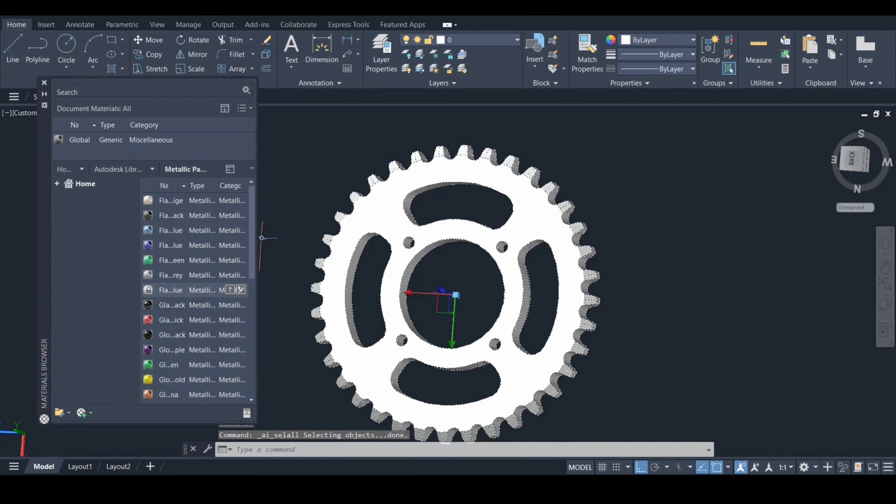
drag(169, 290, 318, 205)
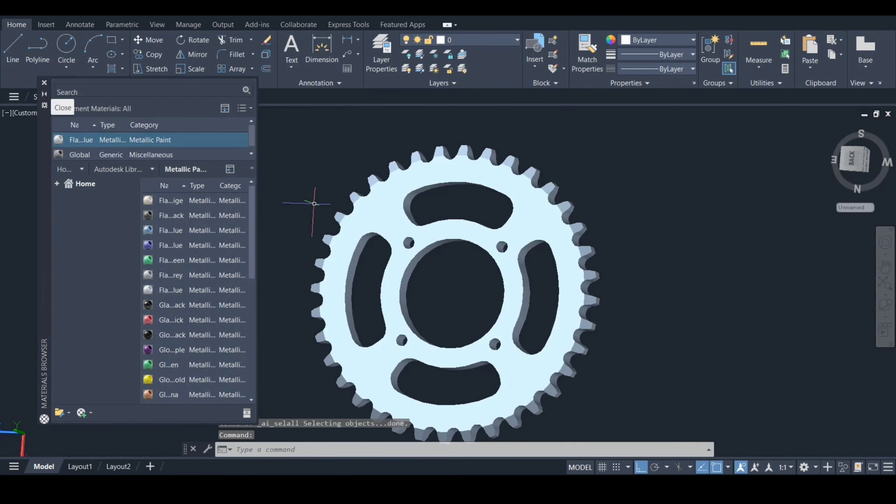
click(44, 82)
click(885, 305)
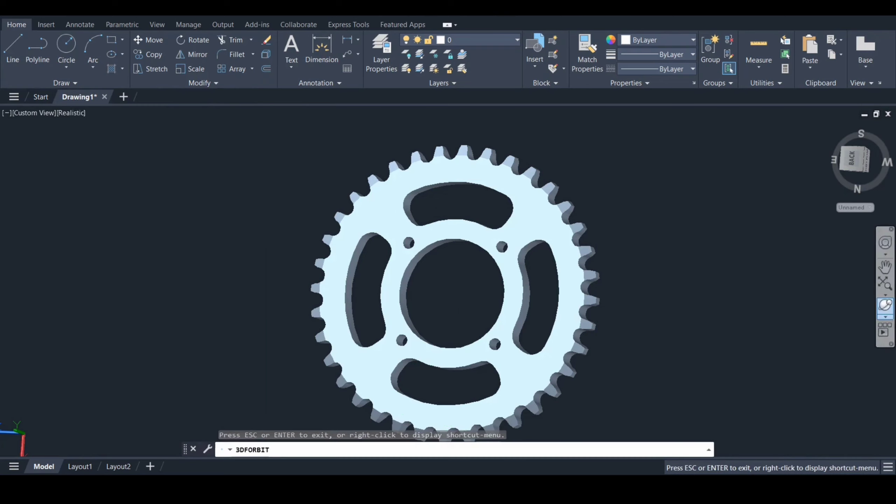
drag(455, 294, 282, 292)
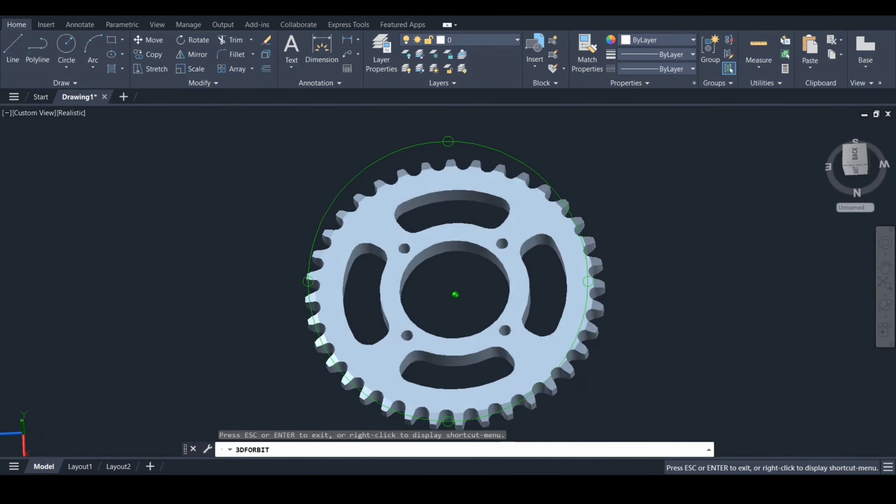